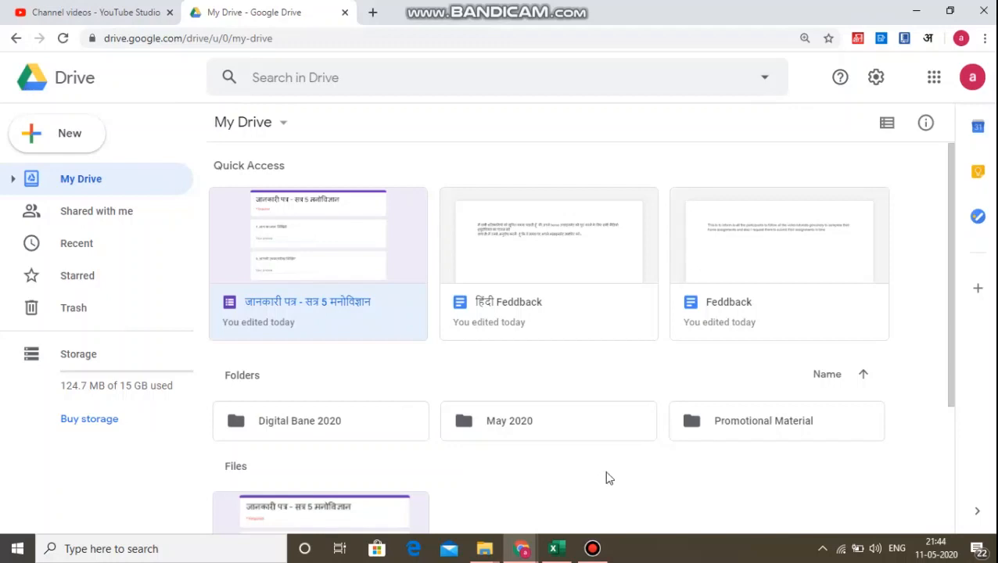
# Create a new blank Google Form from My Drive.
pyautogui.click(69, 135)
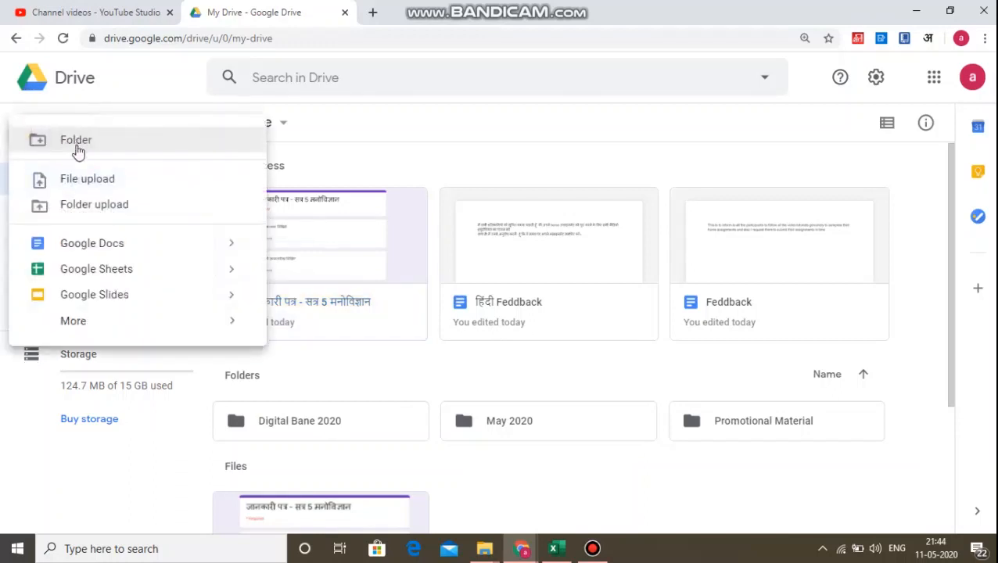
pyautogui.moveTo(121, 323)
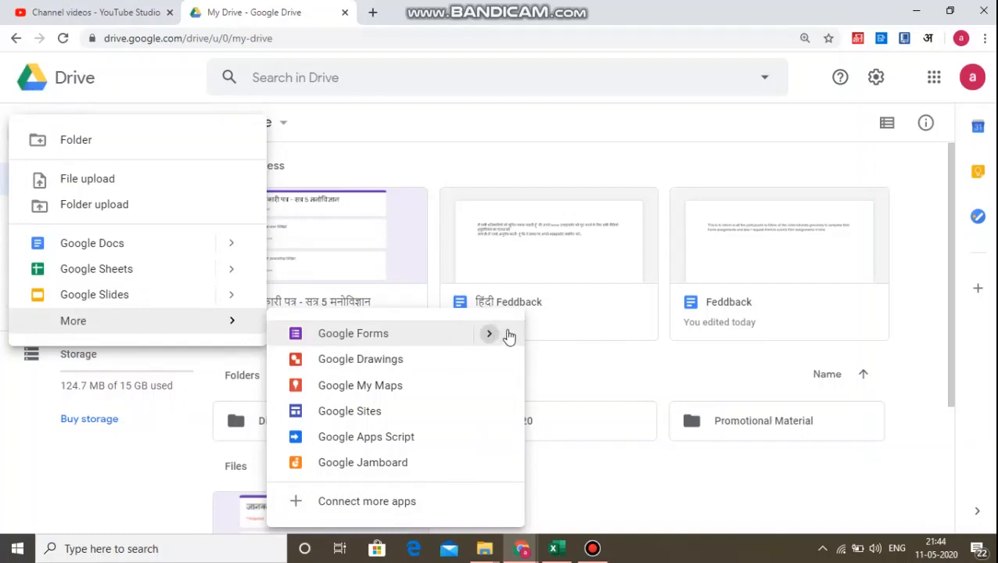
pyautogui.moveTo(508, 336)
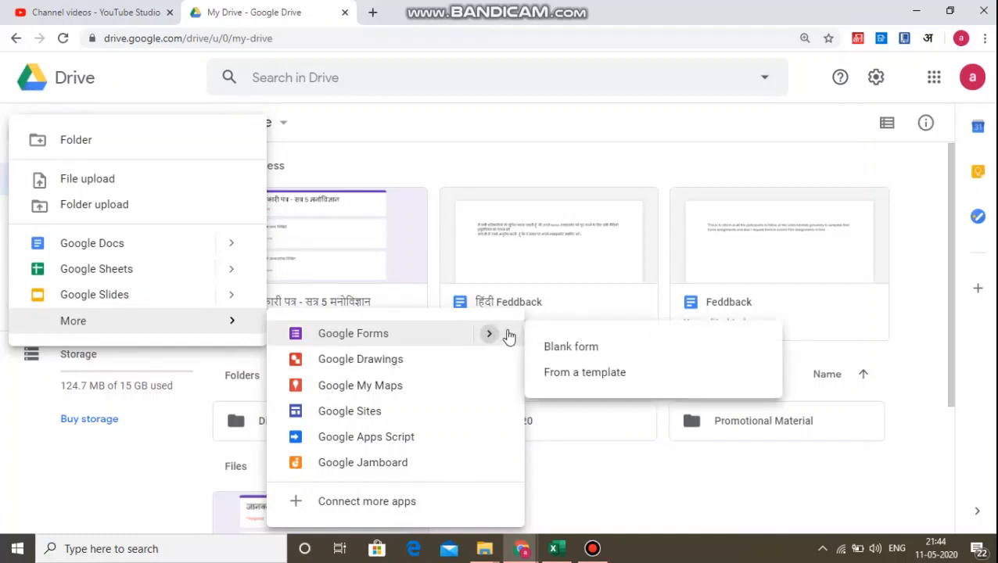
pyautogui.click(550, 350)
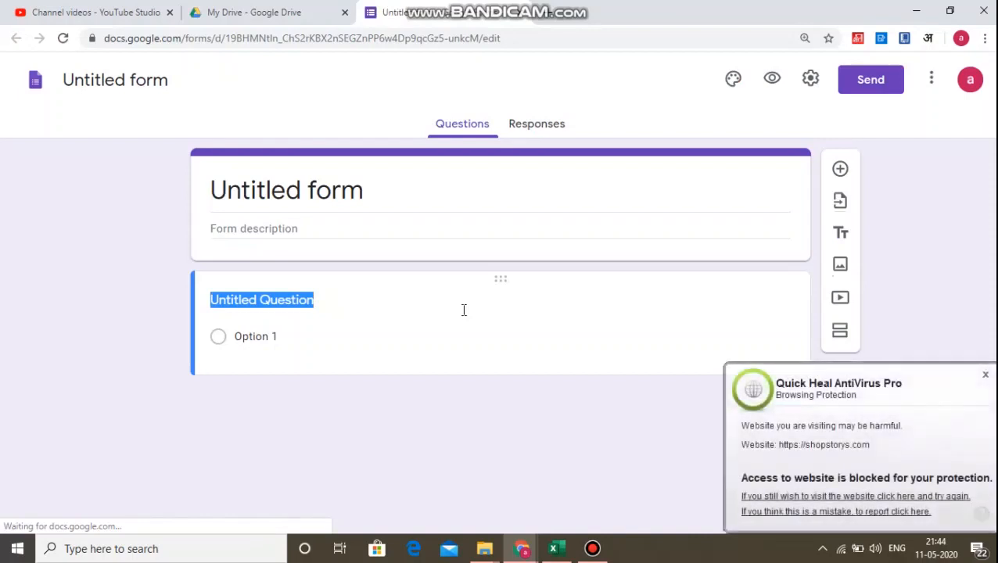
# Dismiss the antivirus pop-up and set the form title to डिजिटल लर्निंग के फायदे तथा नुकसान.
pyautogui.click(985, 375)
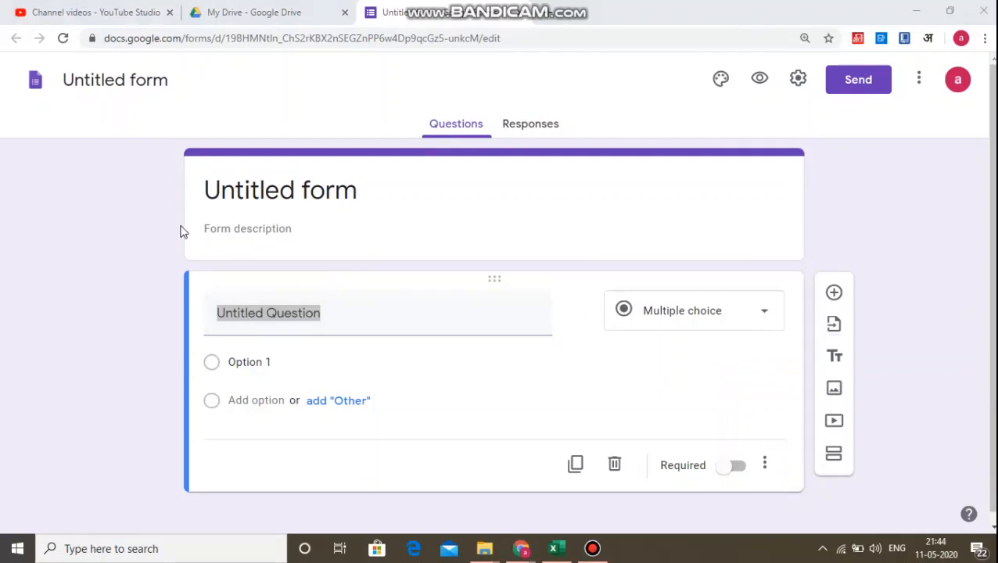
pyautogui.click(274, 190)
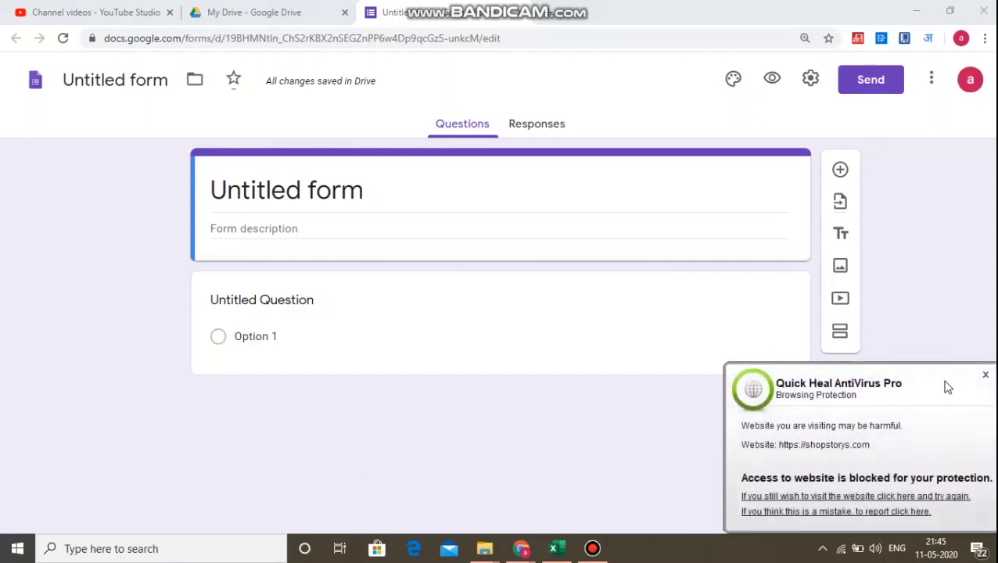
pyautogui.click(986, 375)
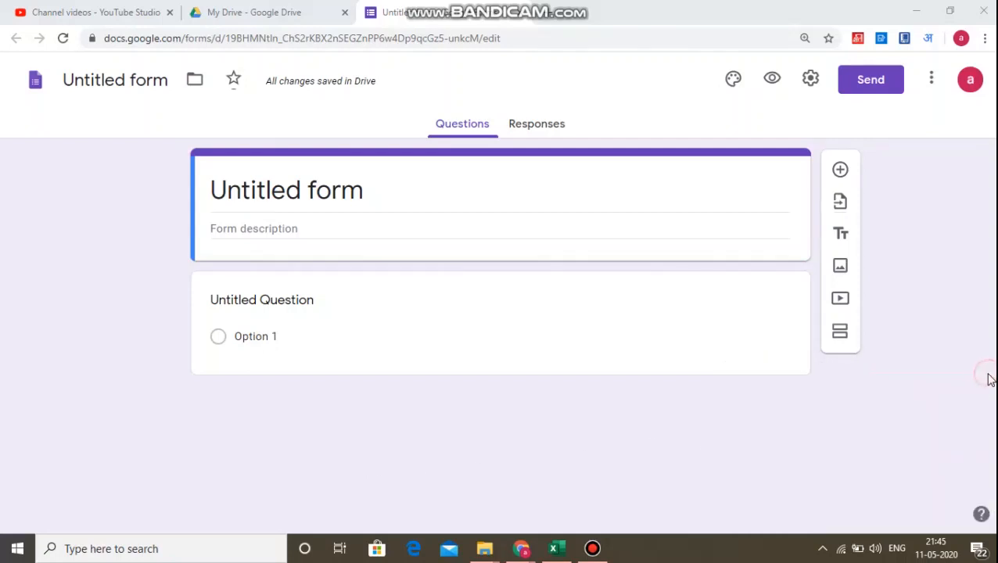
pyautogui.click(358, 192)
pyautogui.moveTo(379, 192); pyautogui.dragTo(197, 211)
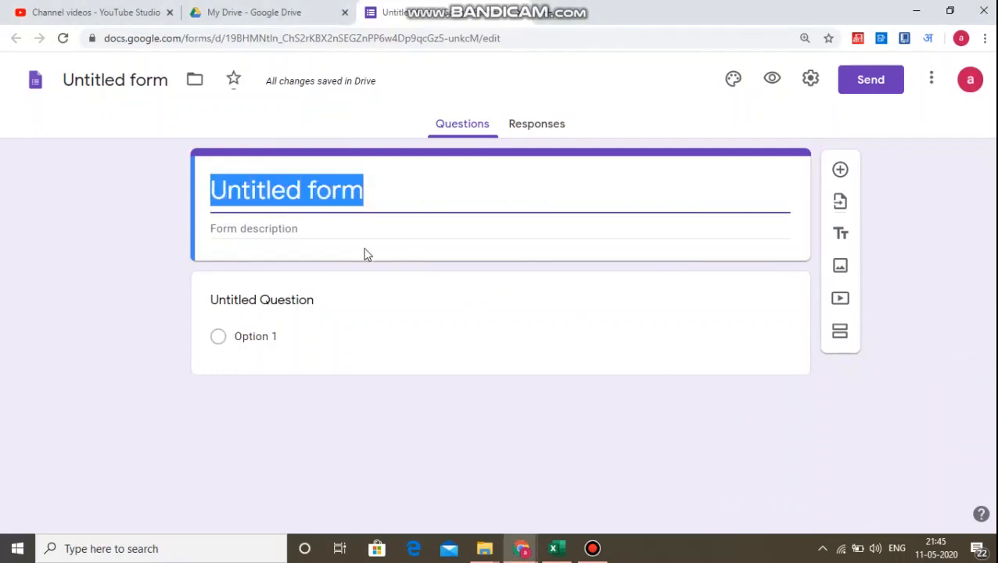
pyautogui.write('digital ')
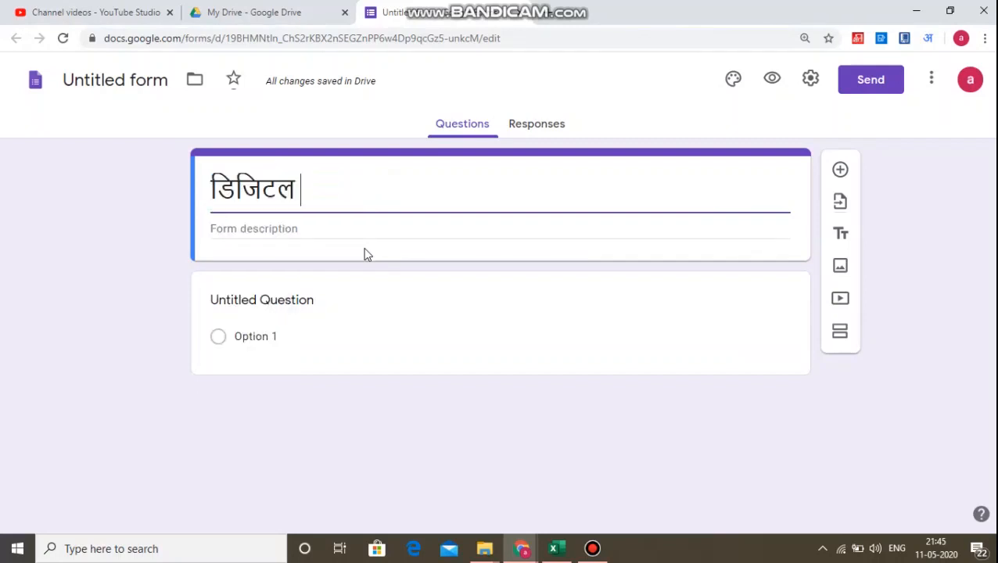
pyautogui.write('learnin')
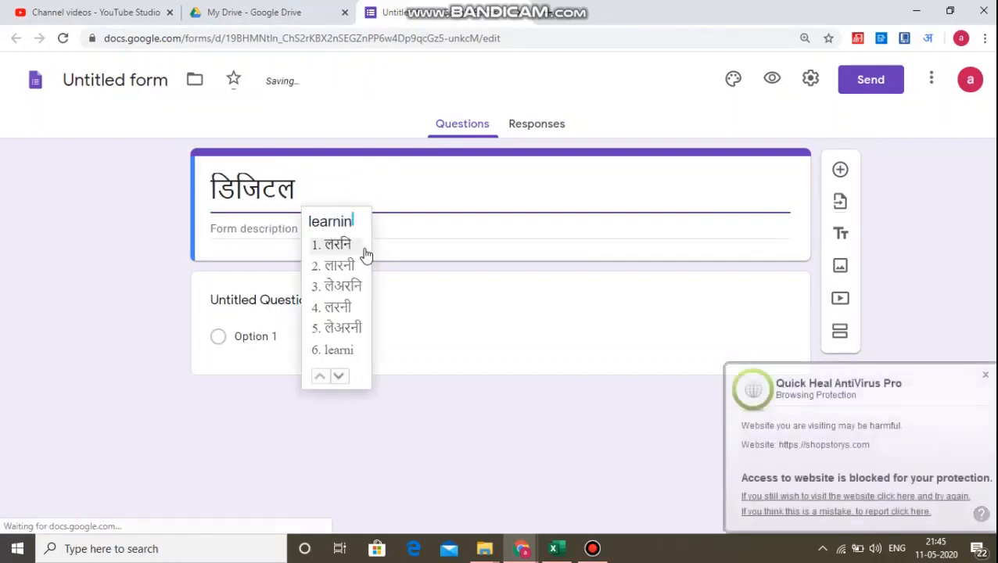
pyautogui.write('g ')
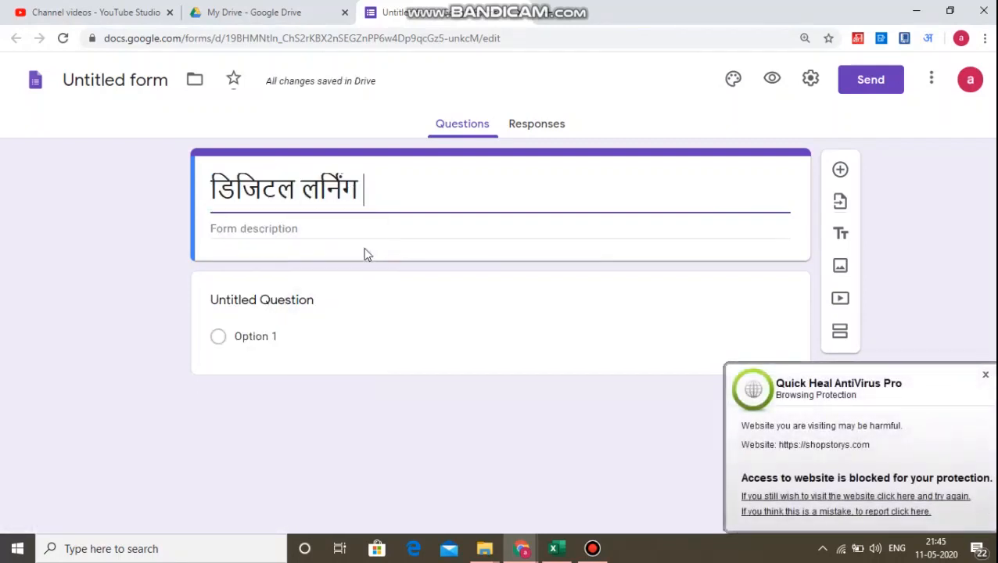
pyautogui.write('ke ')
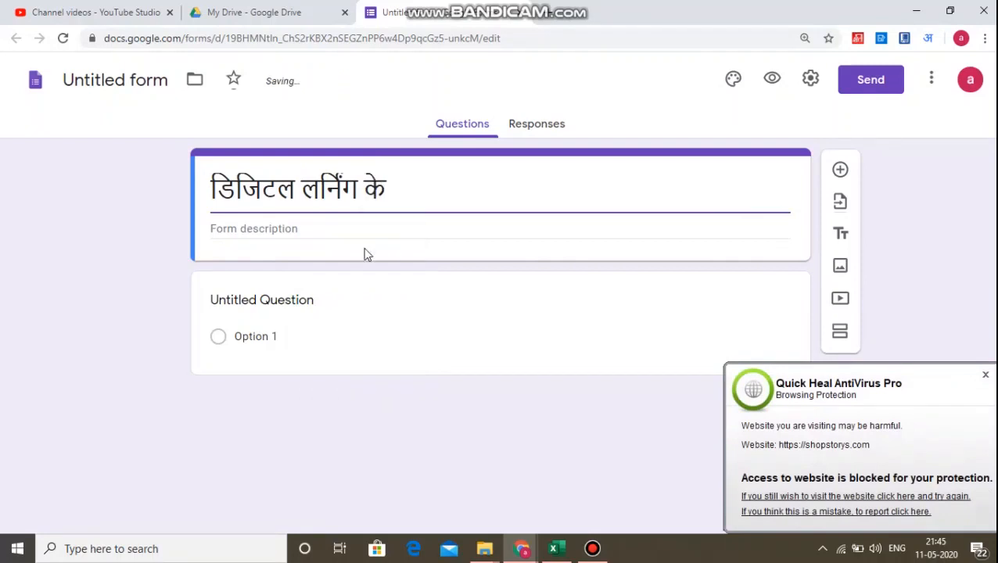
pyautogui.write('fayde')
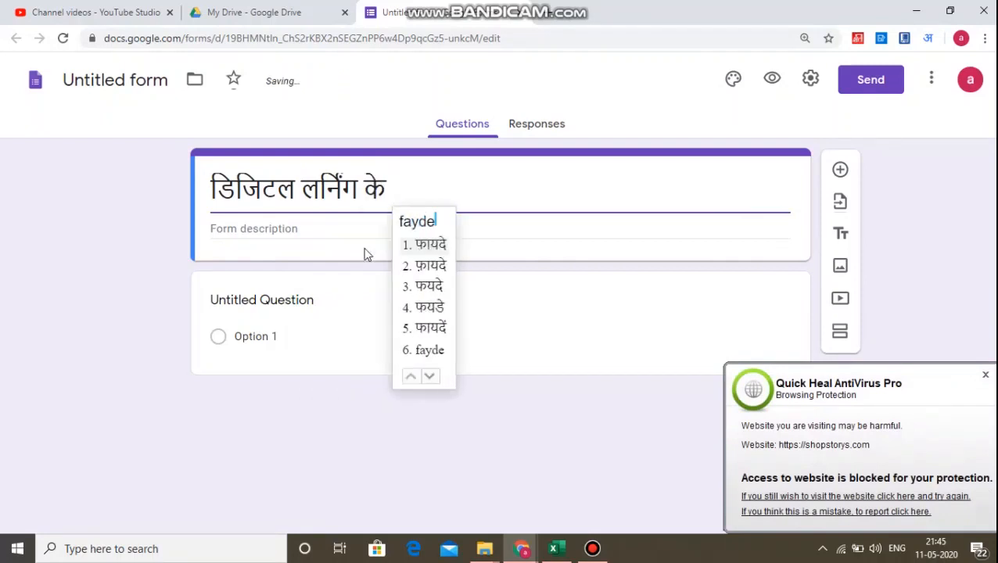
pyautogui.write(' tatha')
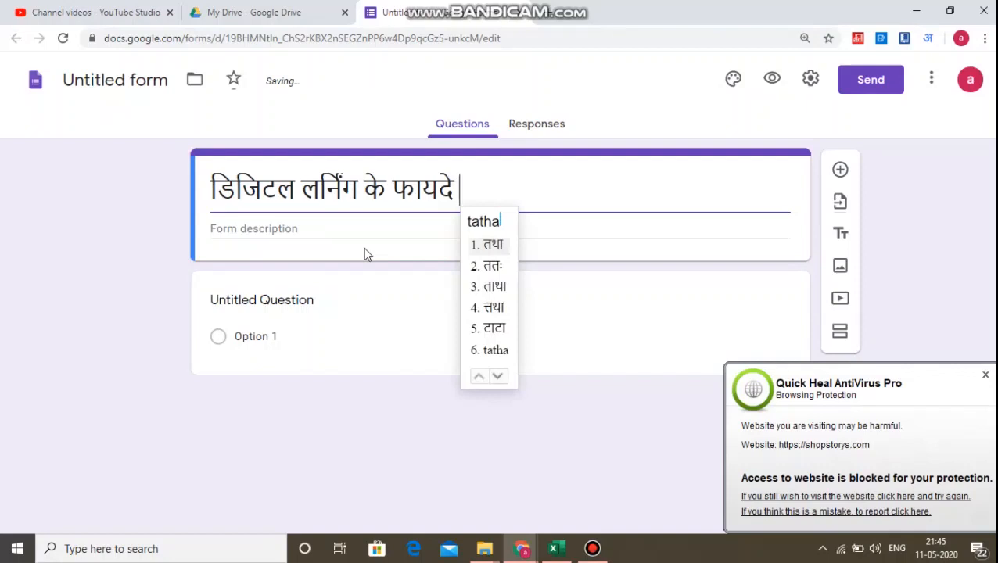
pyautogui.write(' nuksa')
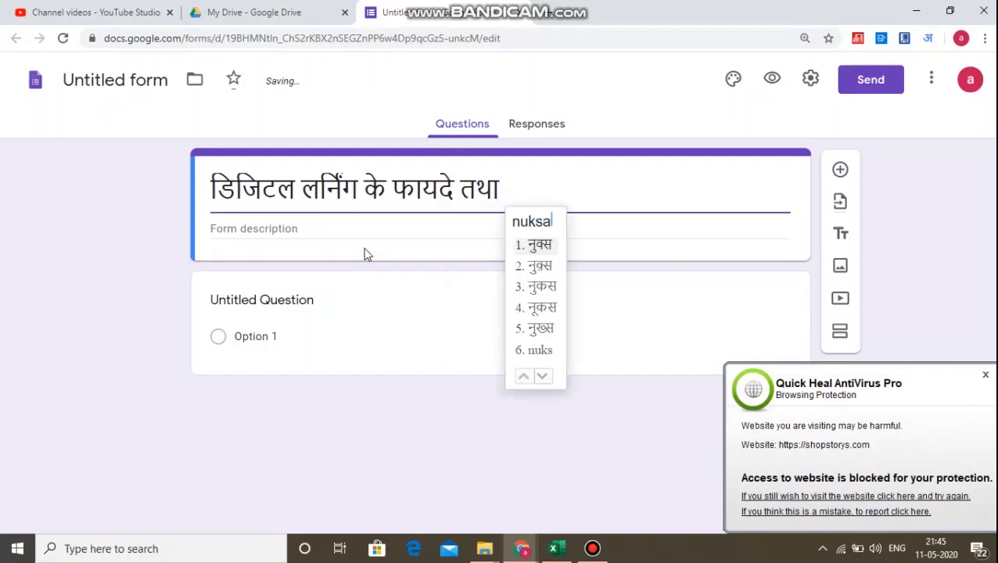
pyautogui.write('n')
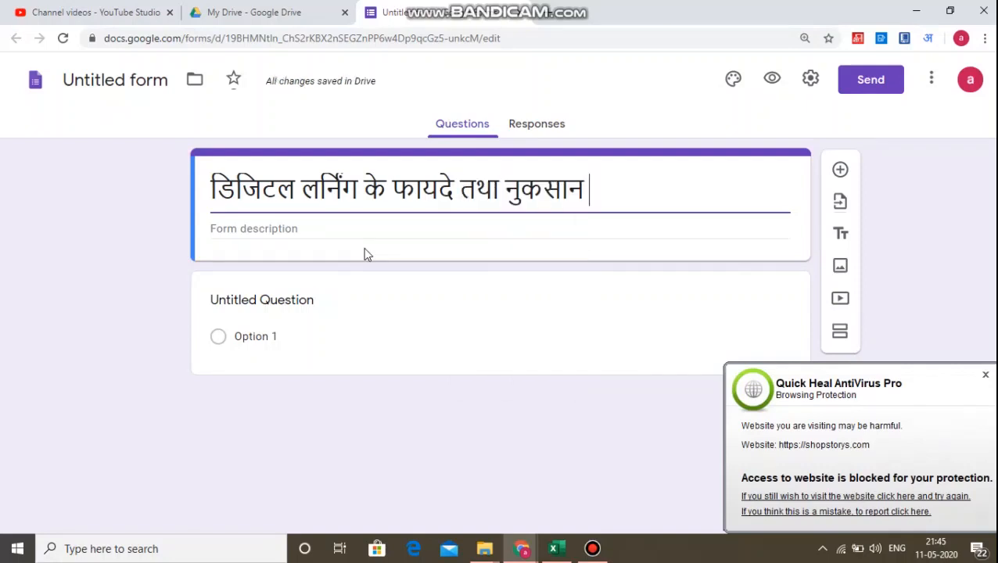
# Inspect the form's document name beside the Forms icon.
pyautogui.click(129, 234)
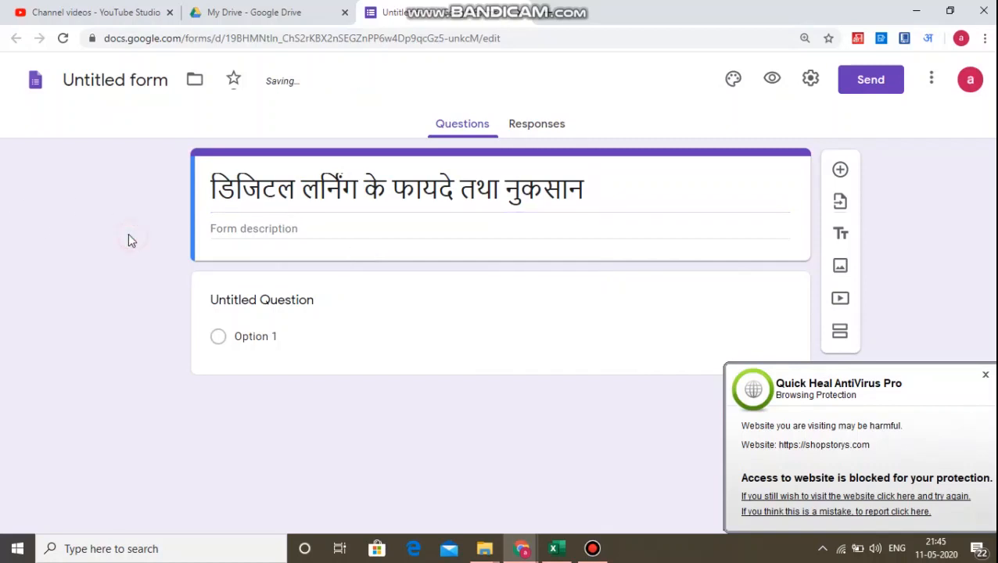
pyautogui.click(288, 194)
pyautogui.click(144, 74)
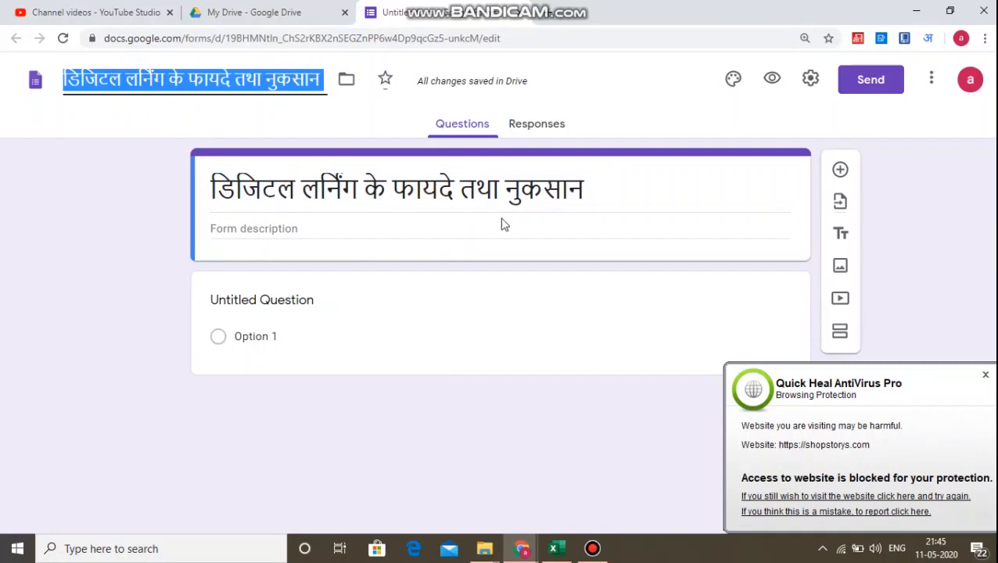
pyautogui.click(984, 375)
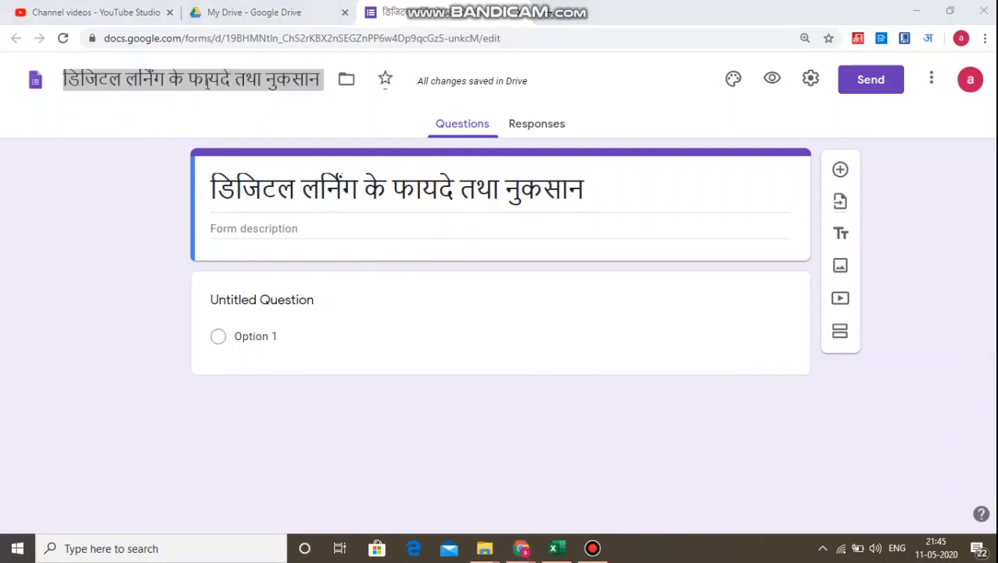
pyautogui.click(140, 186)
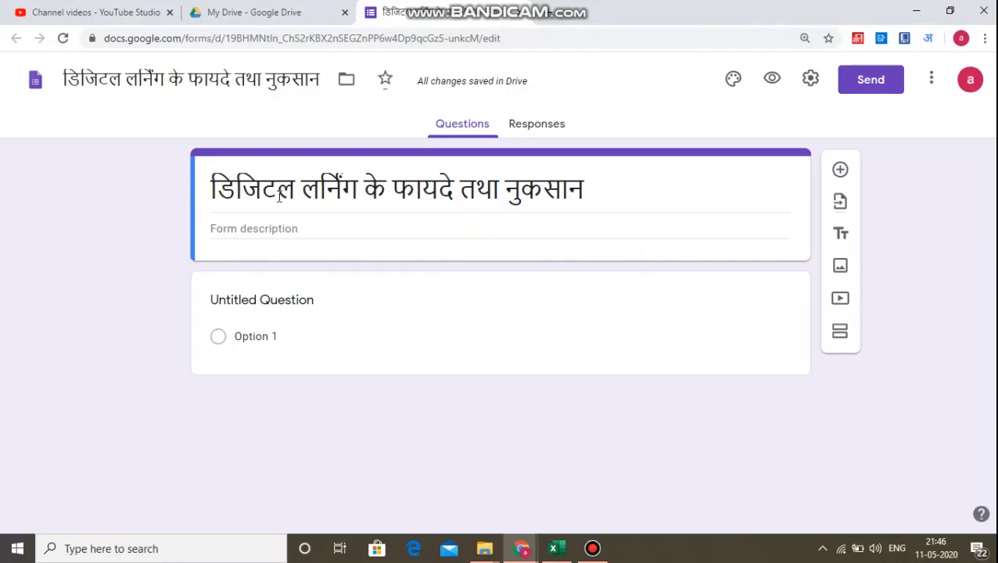
# Start the form description with यह एक संशोधन के दौरान भेजा गया.
pyautogui.click(251, 226)
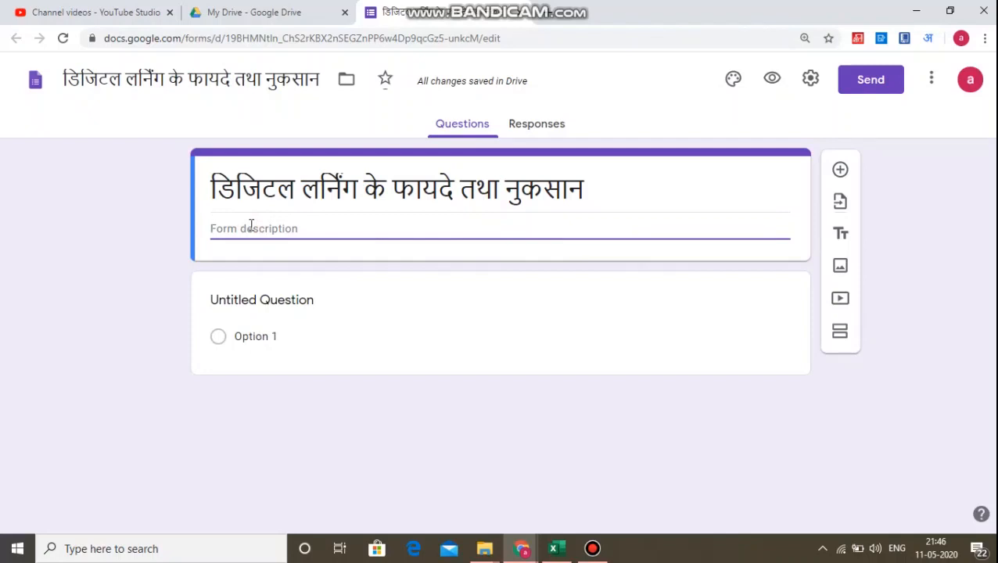
pyautogui.write('yh ek s')
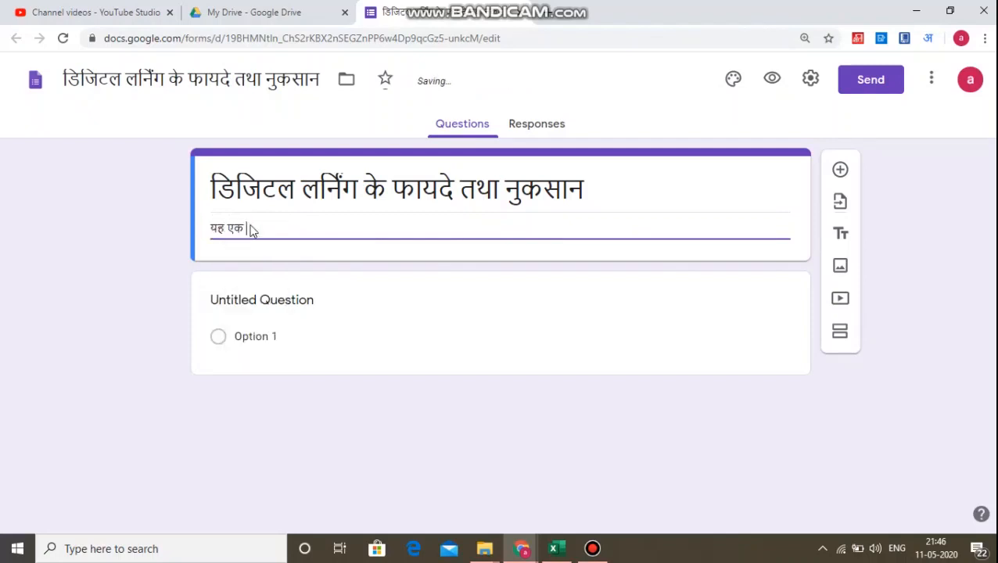
pyautogui.write('anshodh')
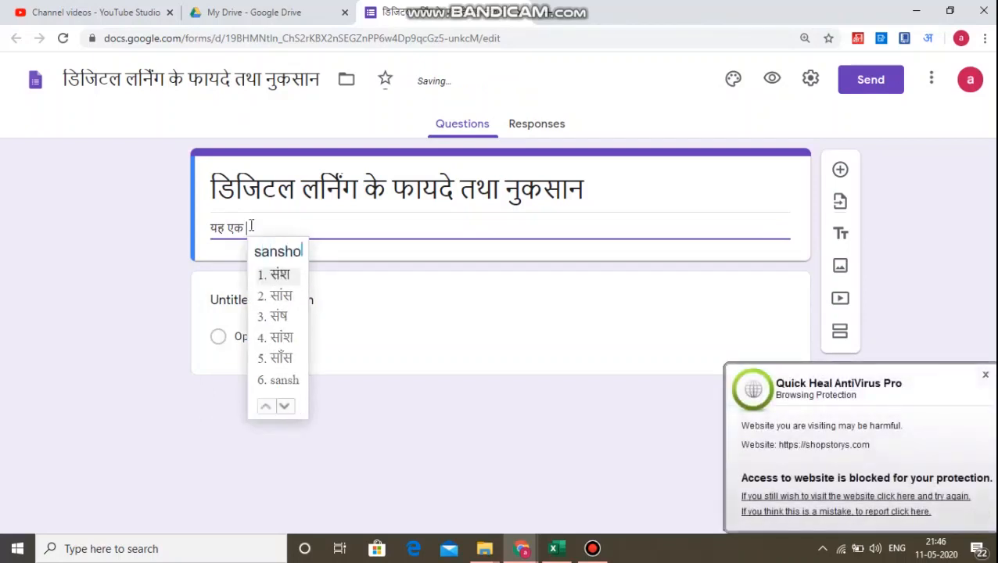
pyautogui.write('an ke')
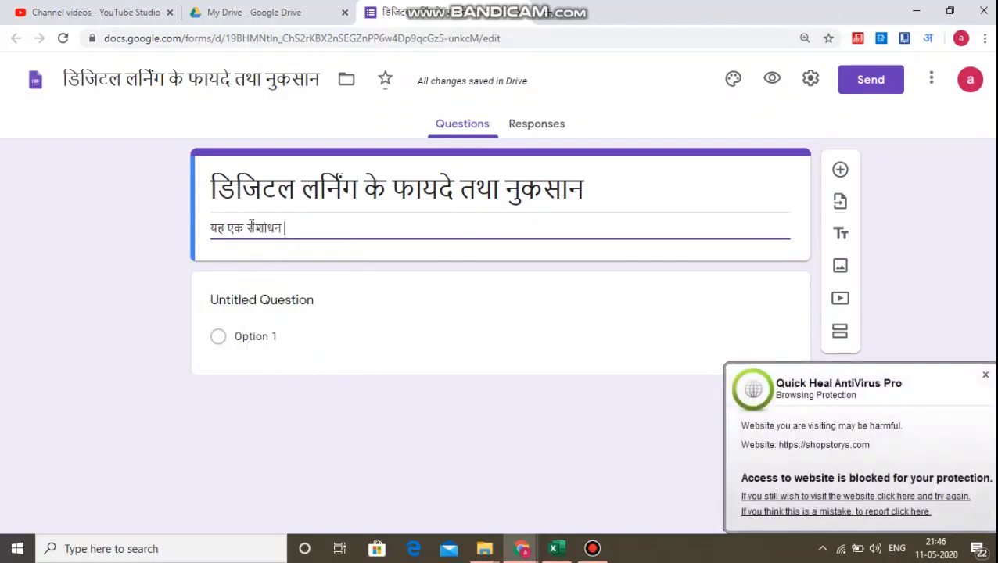
pyautogui.write(' duran')
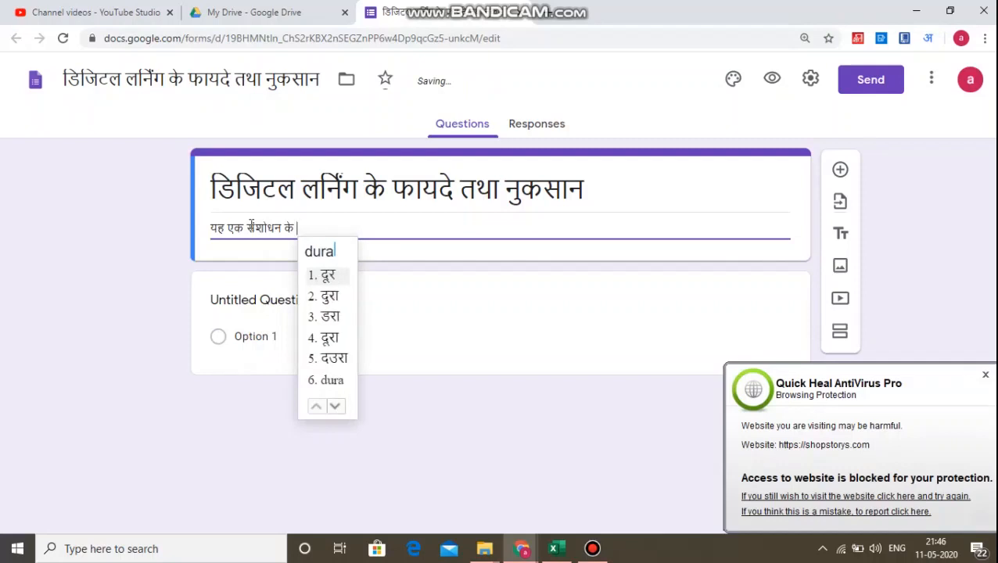
pyautogui.write('i')
pyautogui.press('BackSpace')
pyautogui.press('BackSpace')
pyautogui.press('BackSpace')
pyautogui.press('BackSpace')
pyautogui.press('BackSpace')
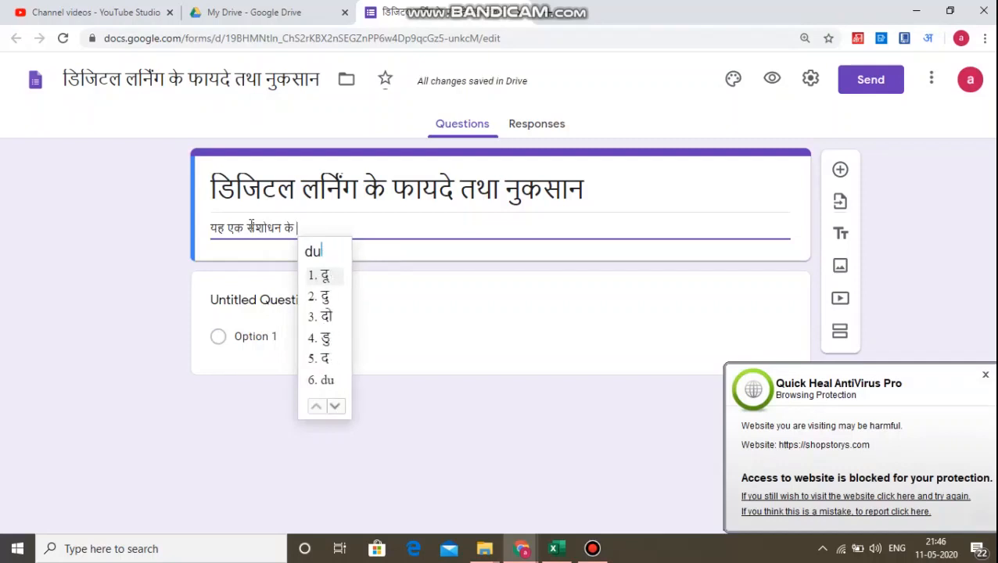
pyautogui.write('auran')
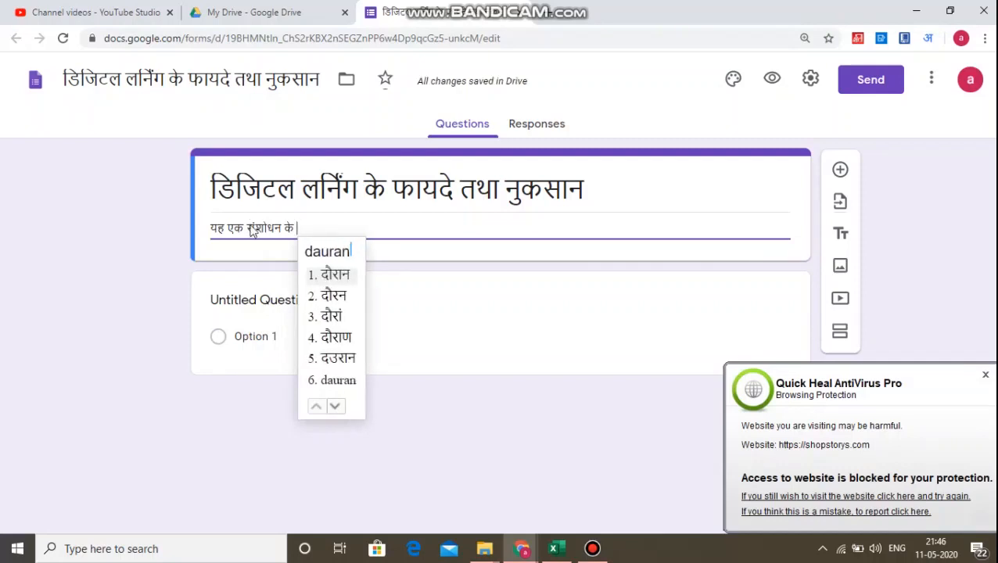
pyautogui.write(' bheja ')
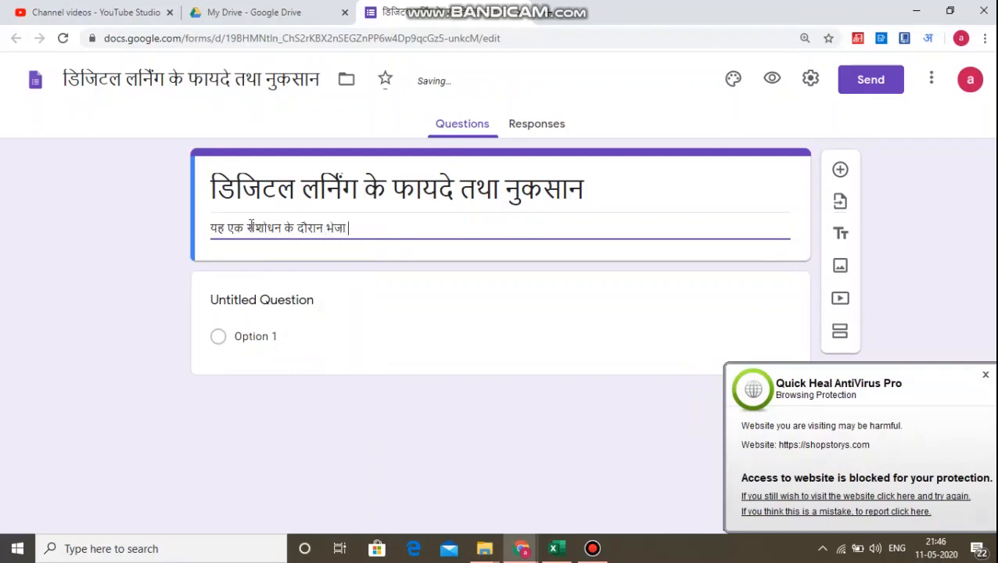
pyautogui.write('gaya')
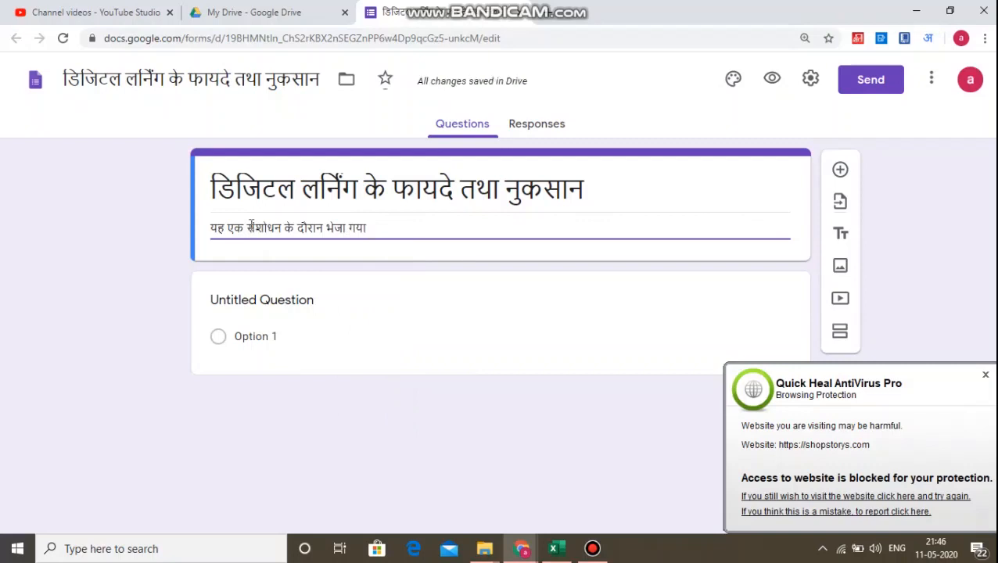
pyautogui.write(' sarwekshan')
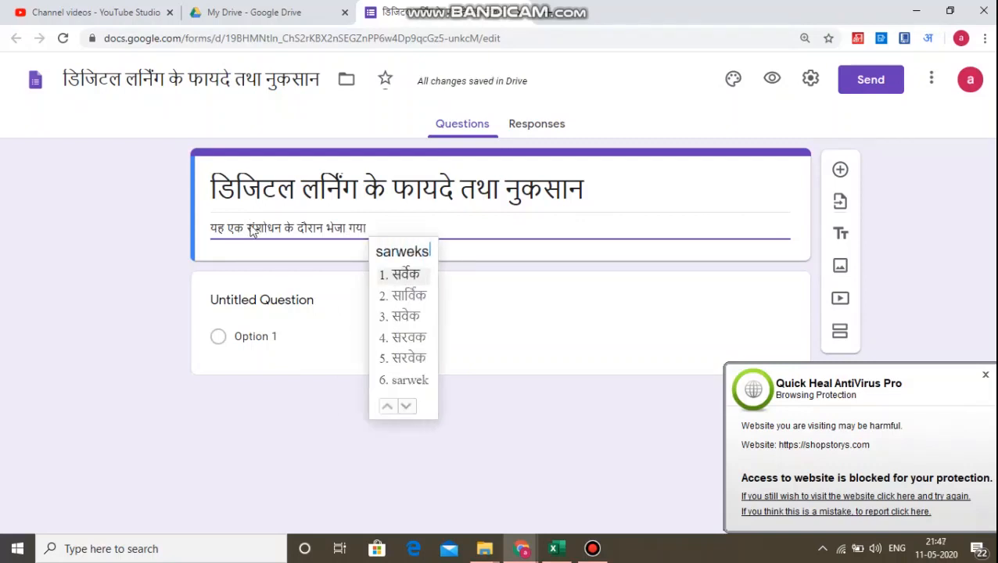
# Continue the description with सर्वेक्षण प्रश्नपत्र है. to finish its first sentence.
pyautogui.press('space')
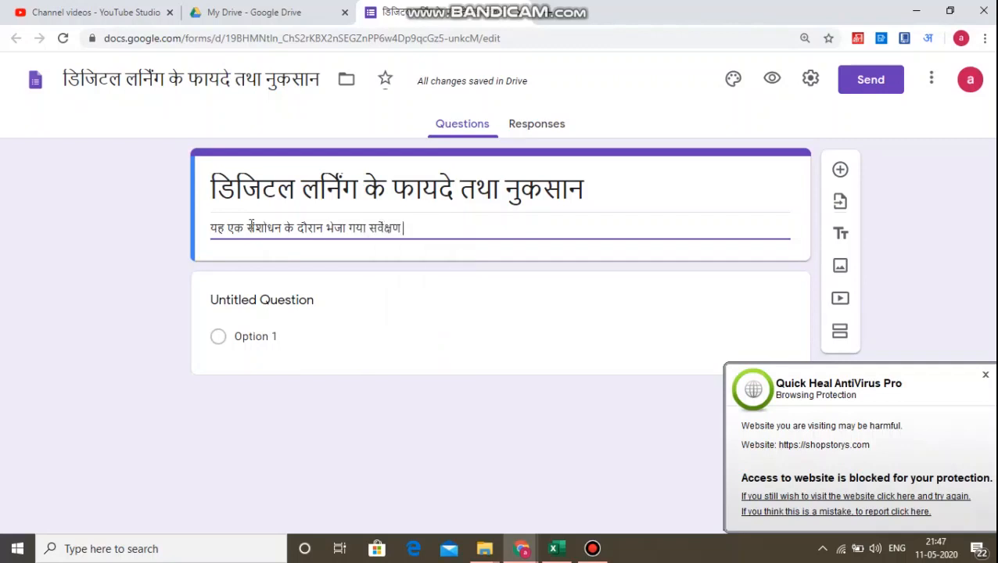
pyautogui.write('prashapatr')
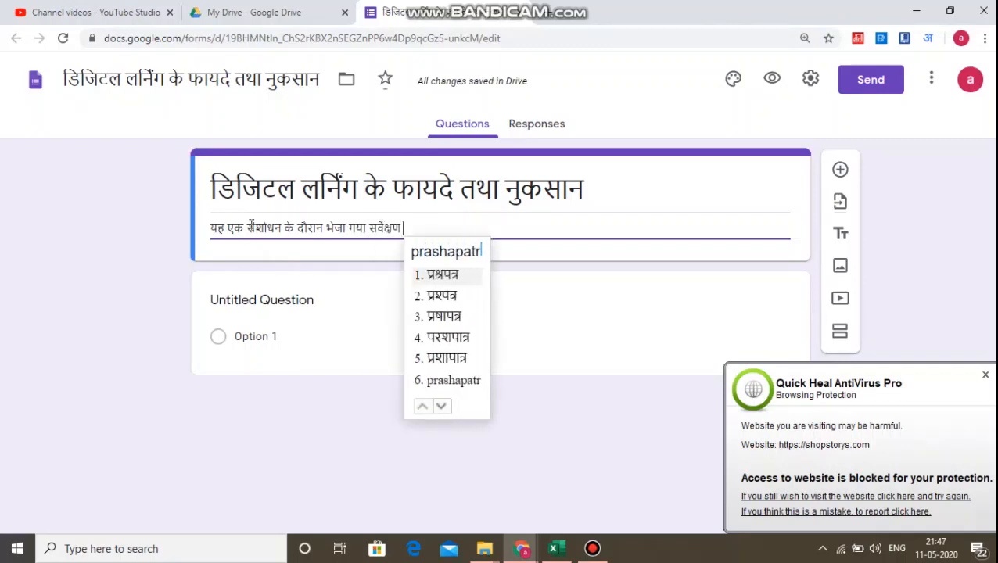
pyautogui.press('space')
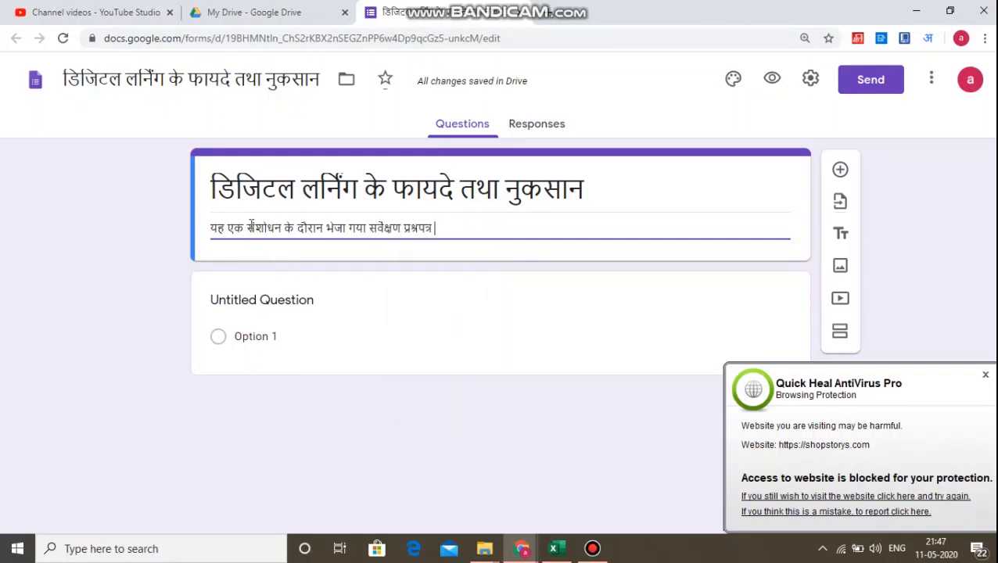
pyautogui.write('hai')
pyautogui.write('.')
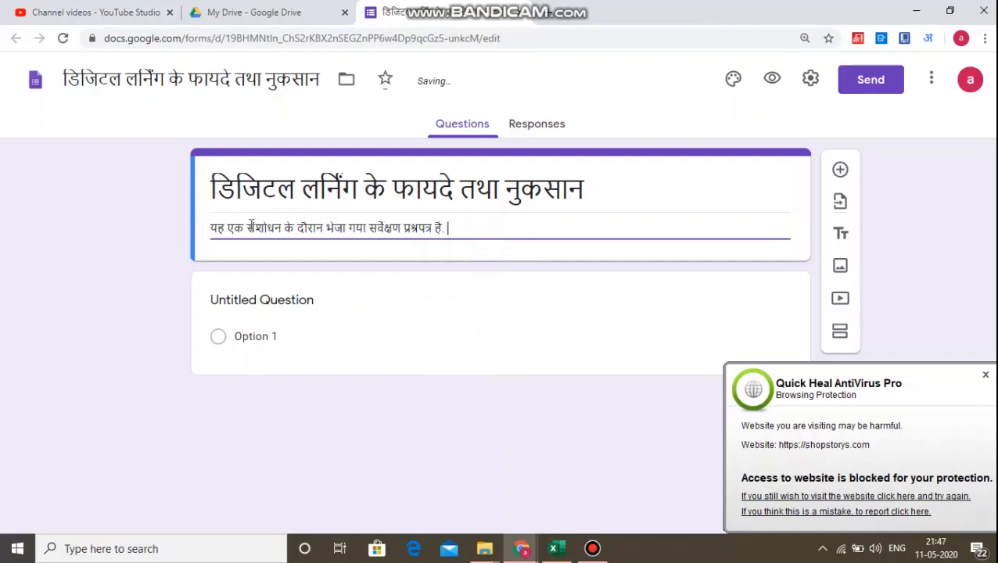
pyautogui.write(' is')
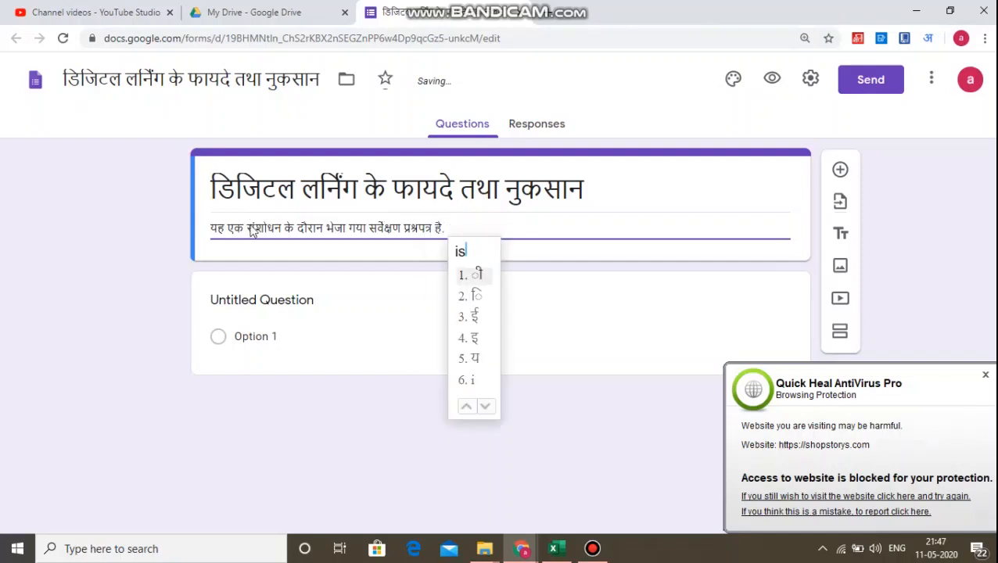
# Begin the description's second sentence with इस का उद्देश्य.
pyautogui.press('space')
pyautogui.write('ka')
pyautogui.press('space')
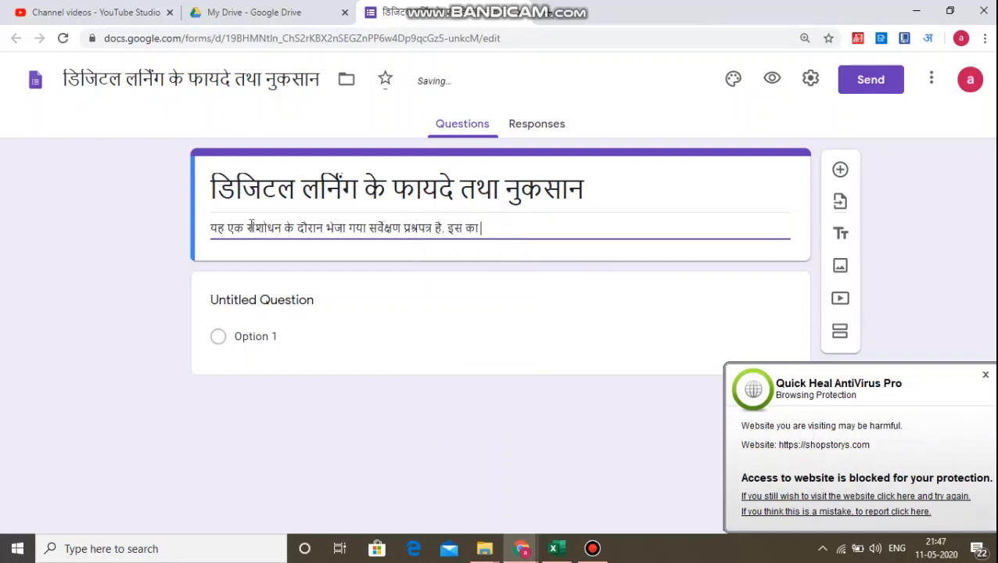
pyautogui.write('uddesh')
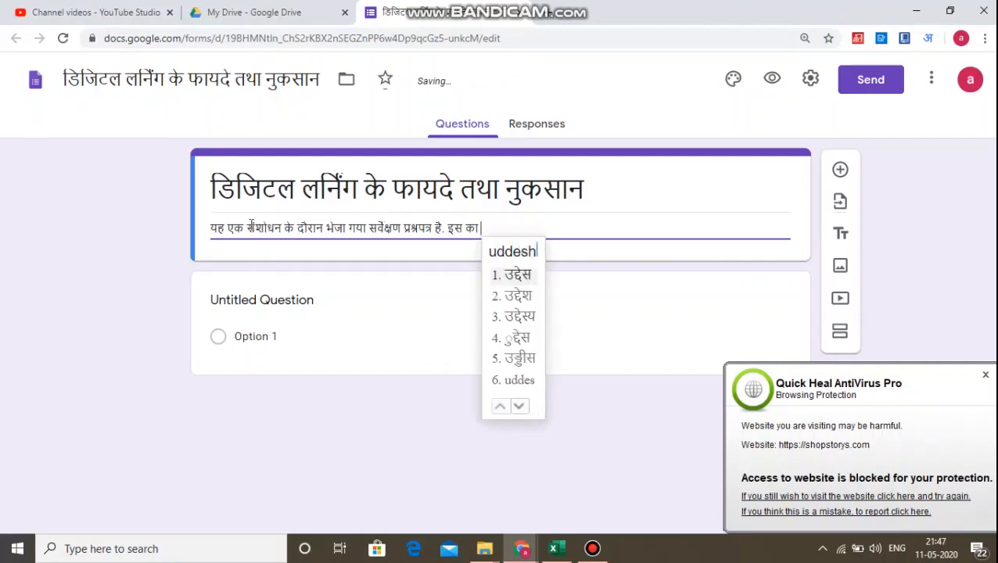
pyautogui.press('space')
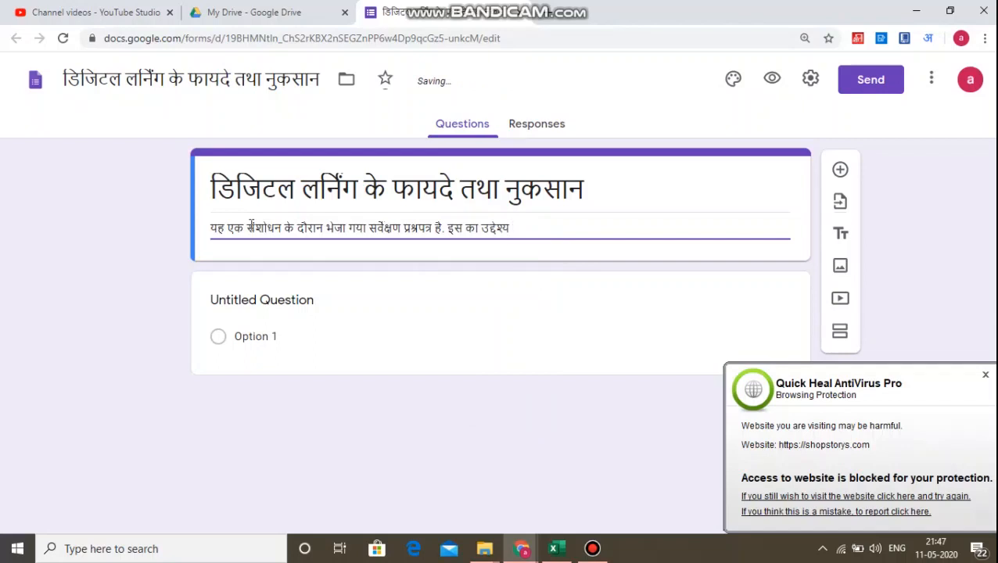
# Add the word डिजिटल to the description, removing the mistyped characters before it.
pyautogui.write('dih=ji')
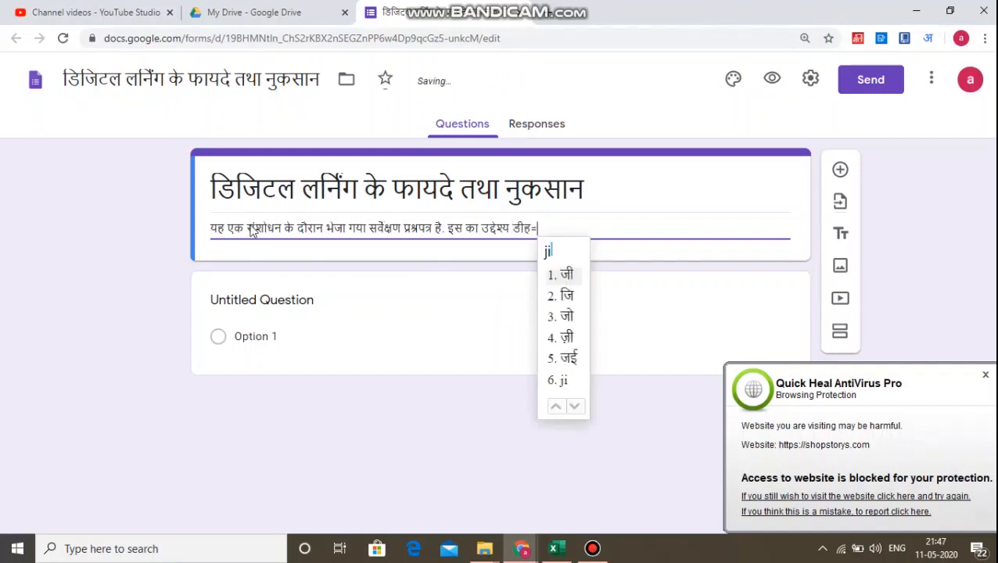
pyautogui.write('tal')
pyautogui.press('BackSpace')
pyautogui.press('BackSpace')
pyautogui.press('BackSpace')
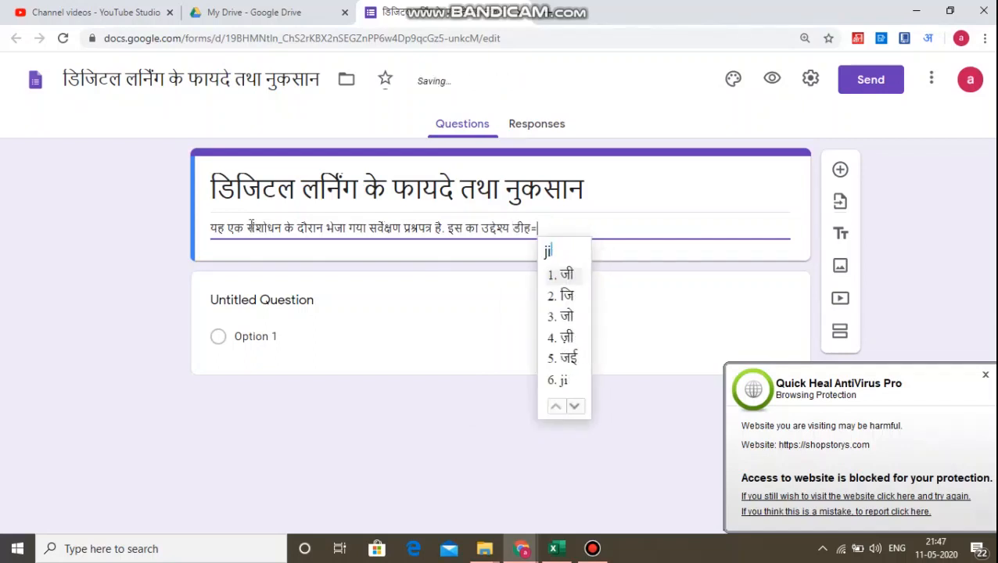
pyautogui.write('gital')
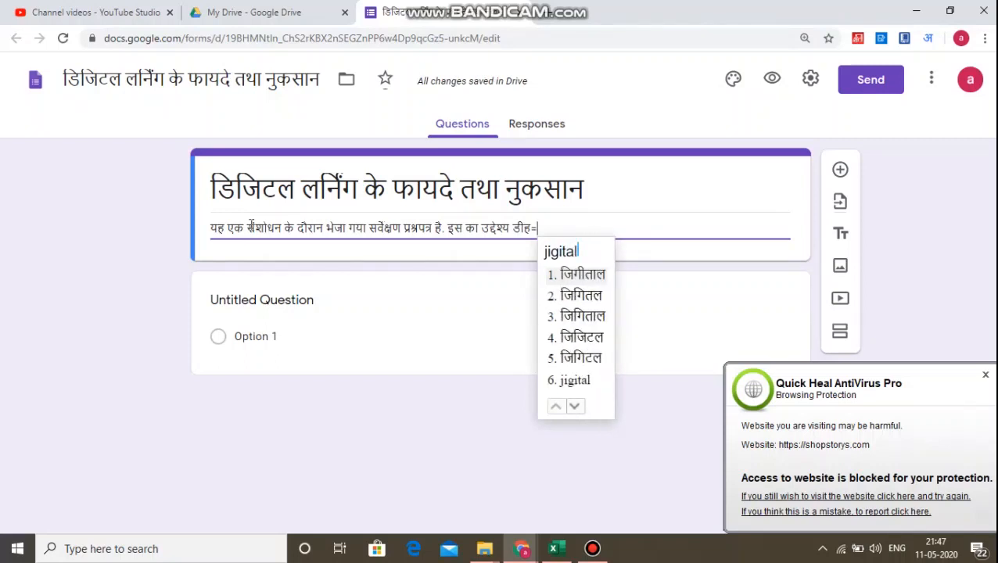
pyautogui.press('BackSpace')
pyautogui.press('BackSpace')
pyautogui.press('BackSpace')
pyautogui.press('BackSpace')
pyautogui.press('BackSpace')
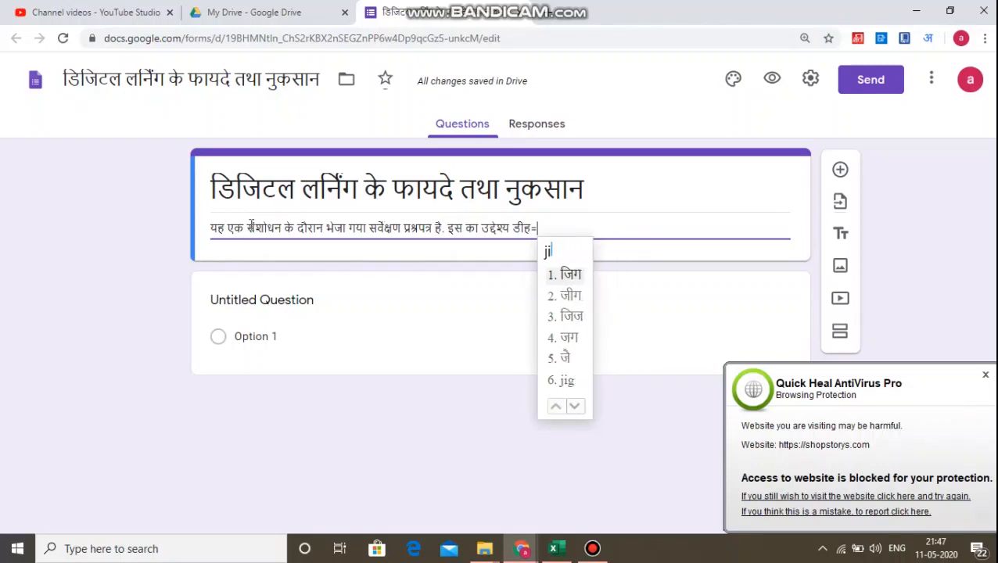
pyautogui.press('BackSpace')
pyautogui.press('BackSpace')
pyautogui.press('BackSpace')
pyautogui.press('BackSpace')
pyautogui.press('BackSpace')
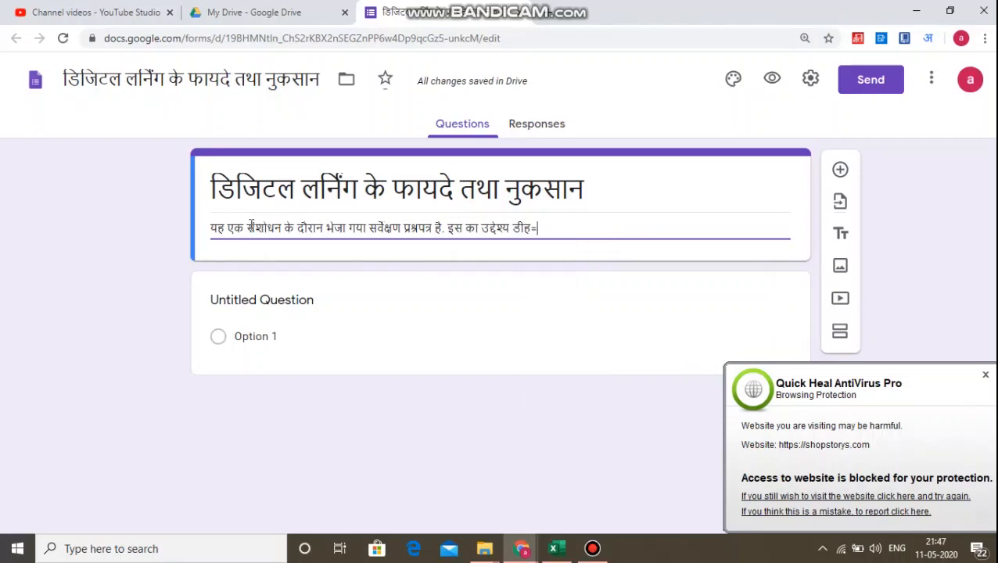
pyautogui.write('dijital')
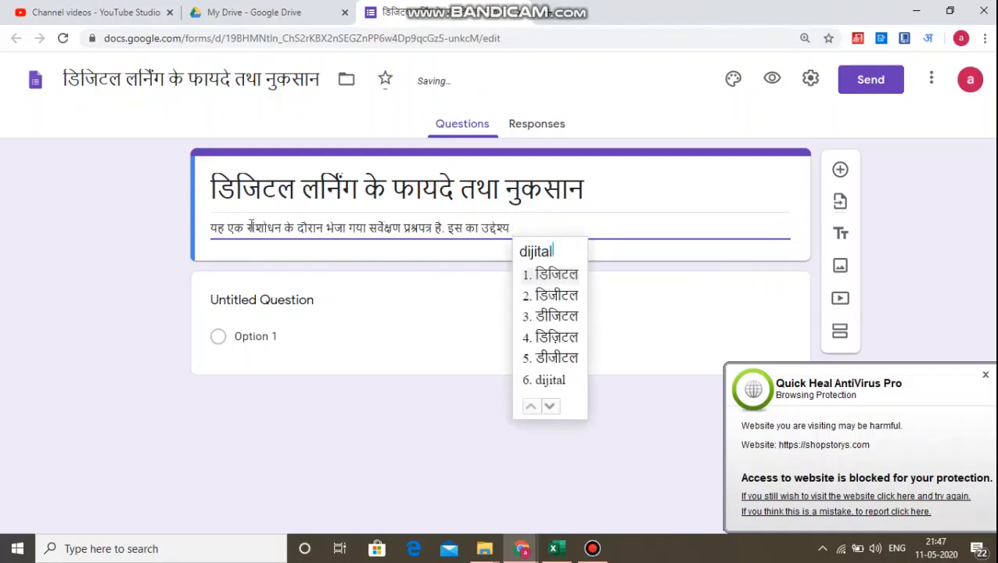
pyautogui.press('space')
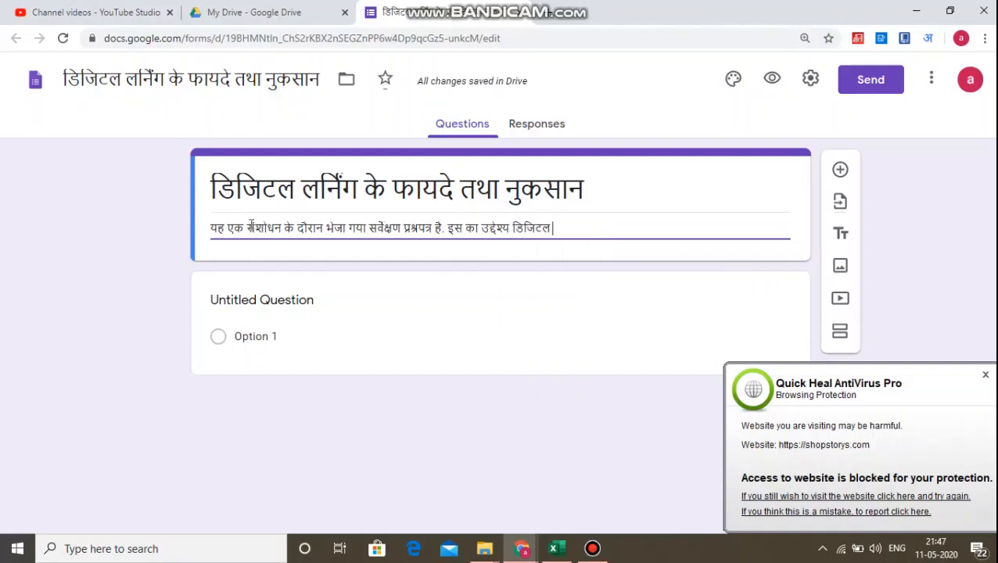
# Extend the description with टीचिंग लर्निंग के बारें.
pyautogui.write('teaching')
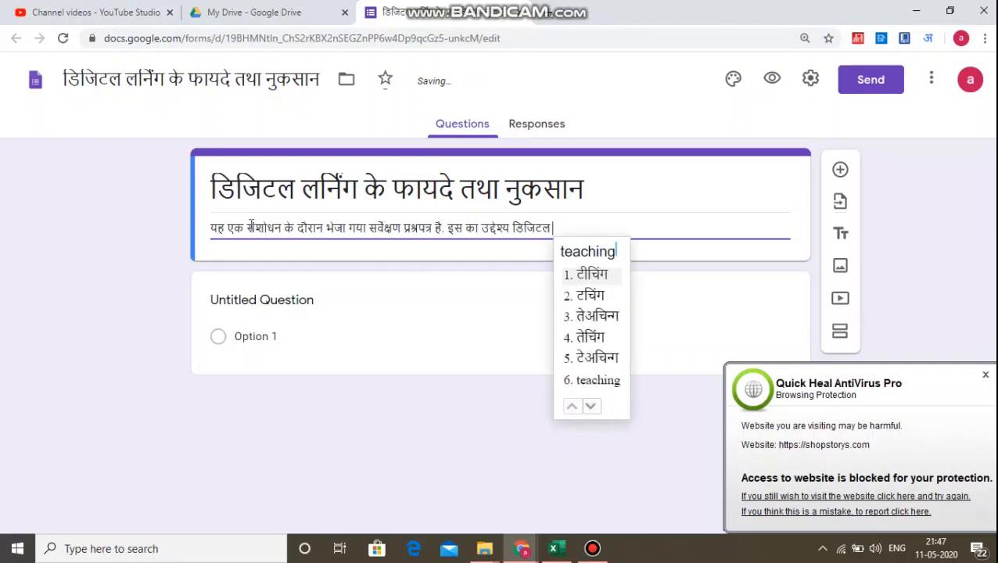
pyautogui.press('space')
pyautogui.write('learning')
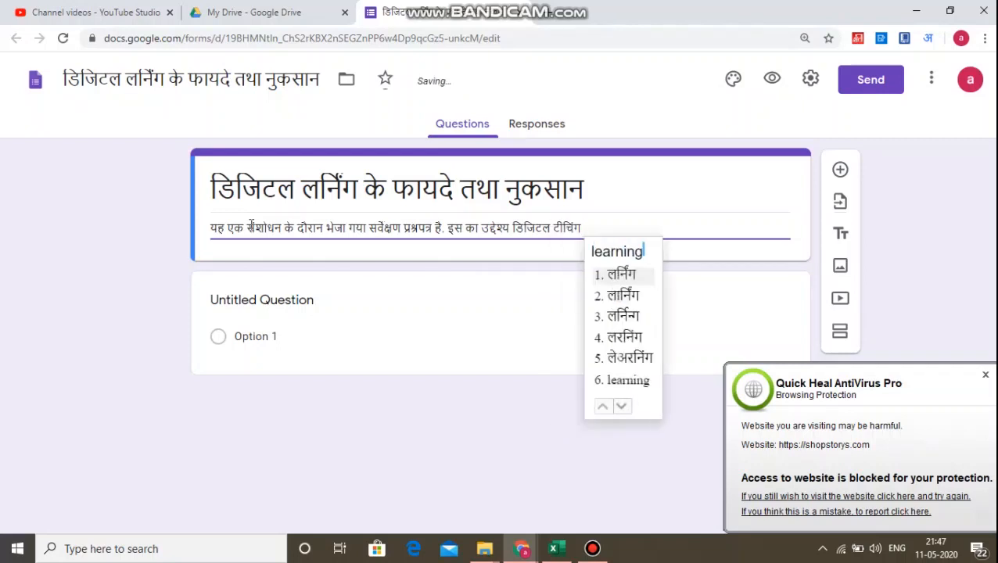
pyautogui.press('space')
pyautogui.write('ke')
pyautogui.press('space')
pyautogui.write('bbare')
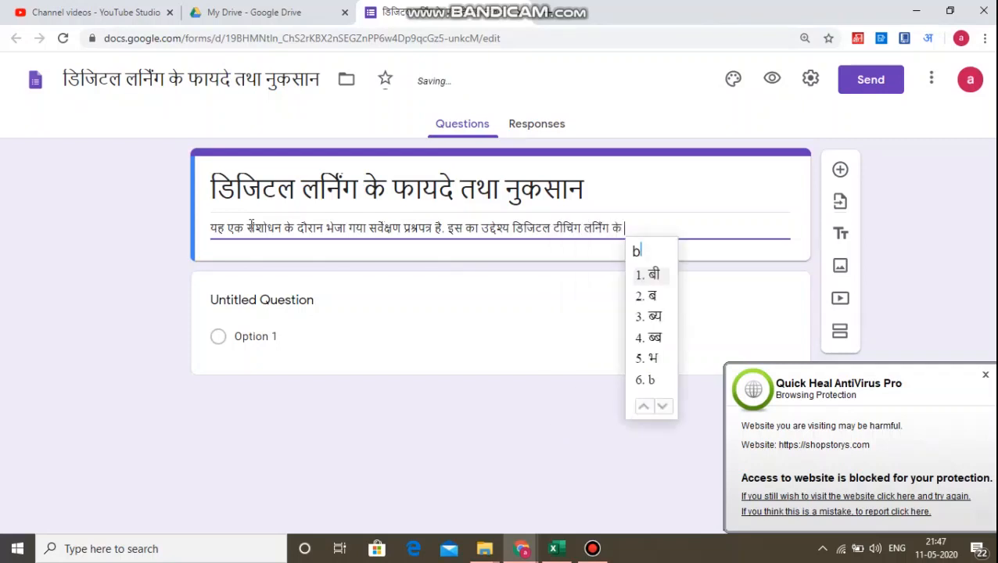
pyautogui.press('BackSpace')
pyautogui.press('BackSpace')
pyautogui.press('BackSpace')
pyautogui.press('BackSpace')
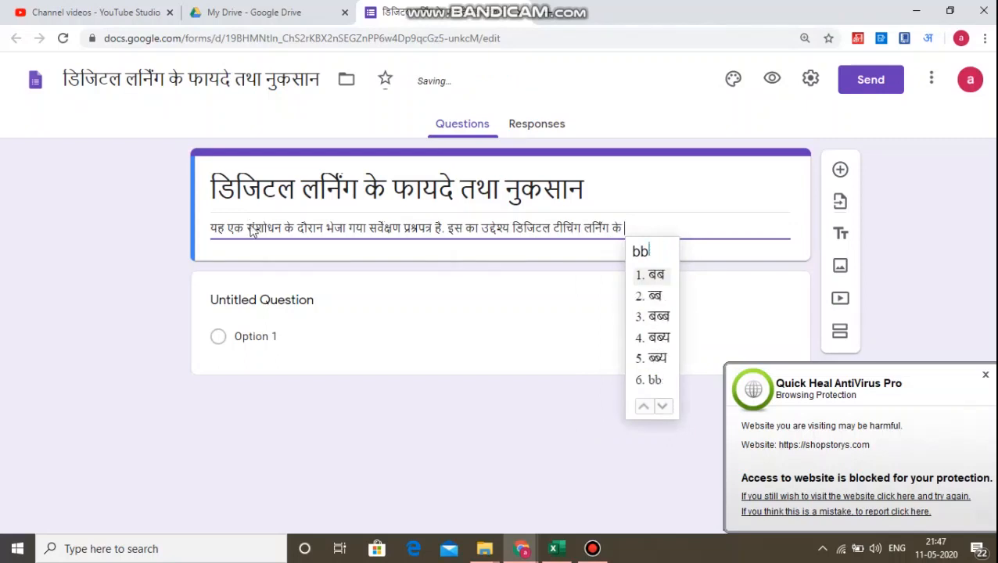
pyautogui.write('aren')
pyautogui.press('space')
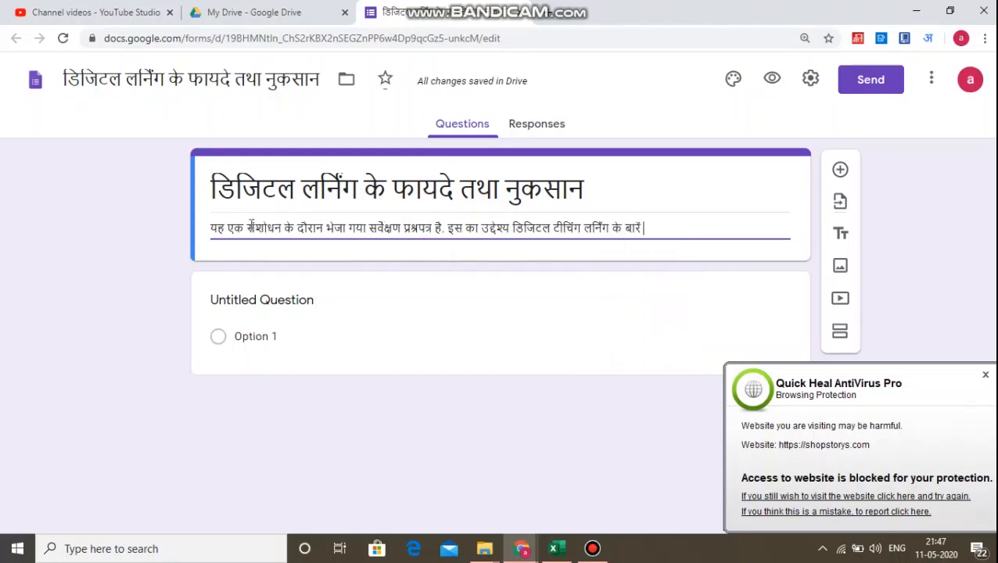
# Extend the form description with में आप की क्या.
pyautogui.write('men')
pyautogui.press('space')
pyautogui.write('aap')
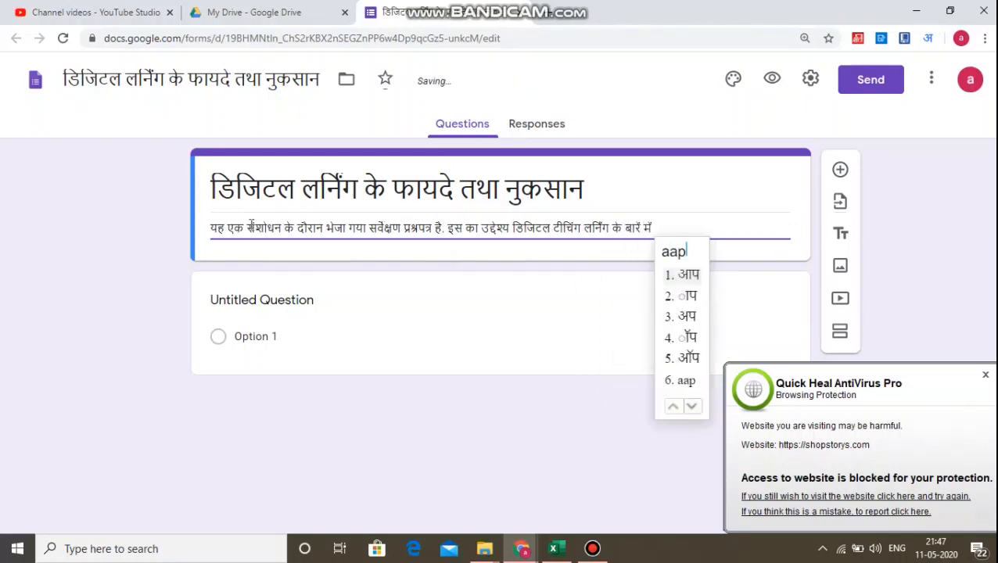
pyautogui.press('space')
pyautogui.write('ki')
pyautogui.press('space')
pyautogui.write('kya')
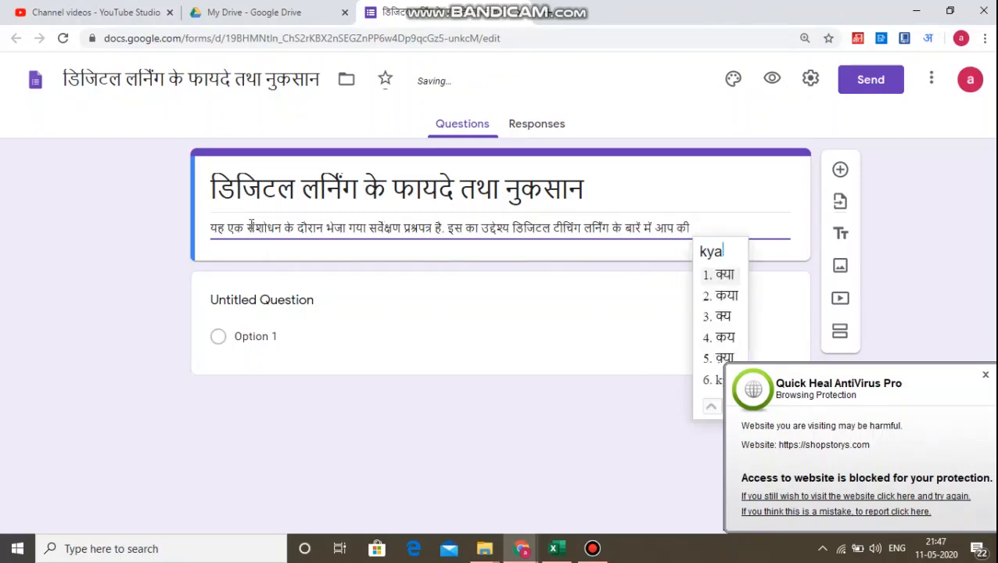
# Add the word राय to the description, deleting the mistyped characters first.
pyautogui.press('space')
pyautogui.write('t')
pyautogui.press('BackSpace')
pyautogui.write('ray')
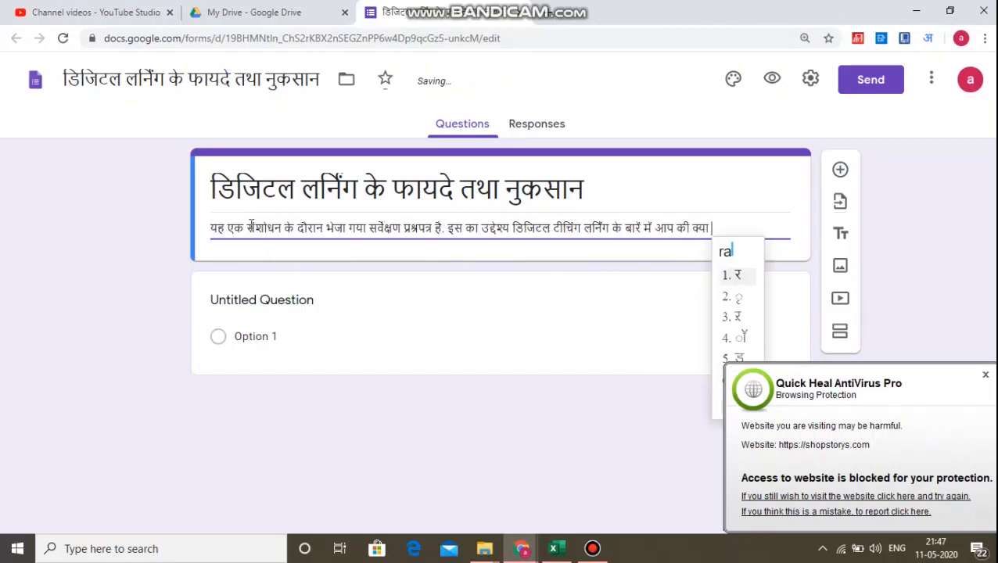
pyautogui.press('space')
pyautogui.press('BackSpace')
pyautogui.press('BackSpace')
pyautogui.press('BackSpace')
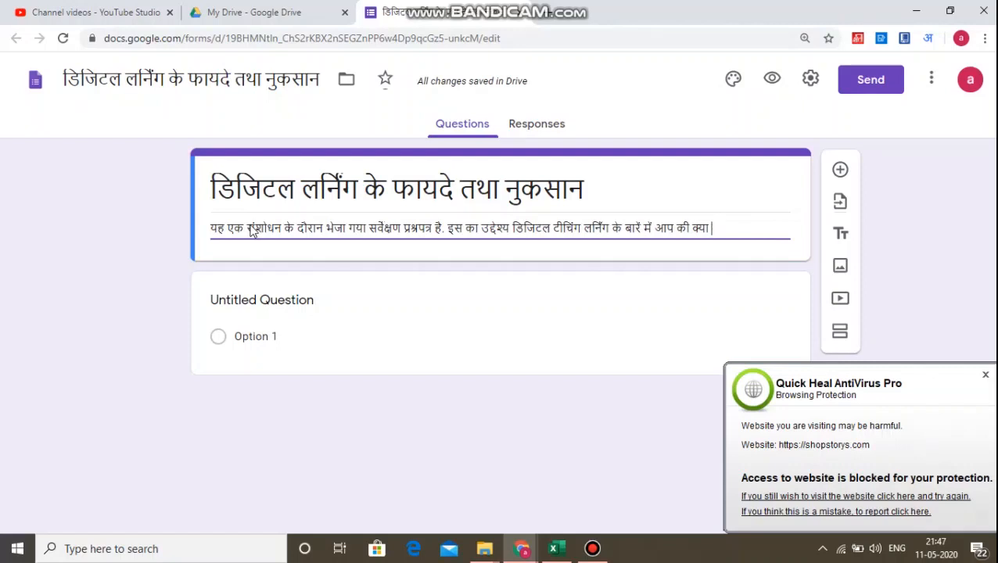
pyautogui.write('ray')
pyautogui.press('Down')
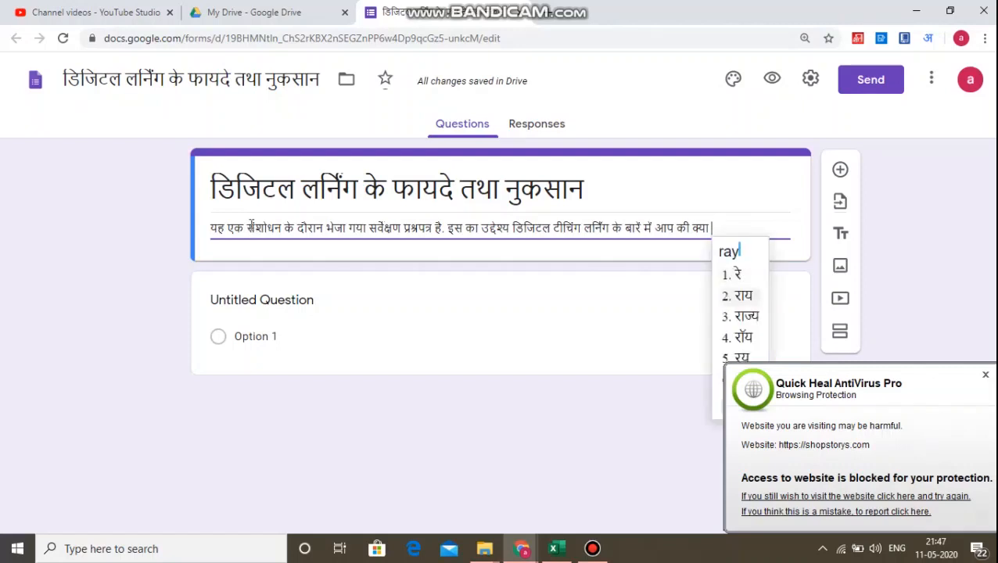
# Continue the description with हैं यह.
pyautogui.press('space')
pyautogui.write('hai')
pyautogui.press('Down')
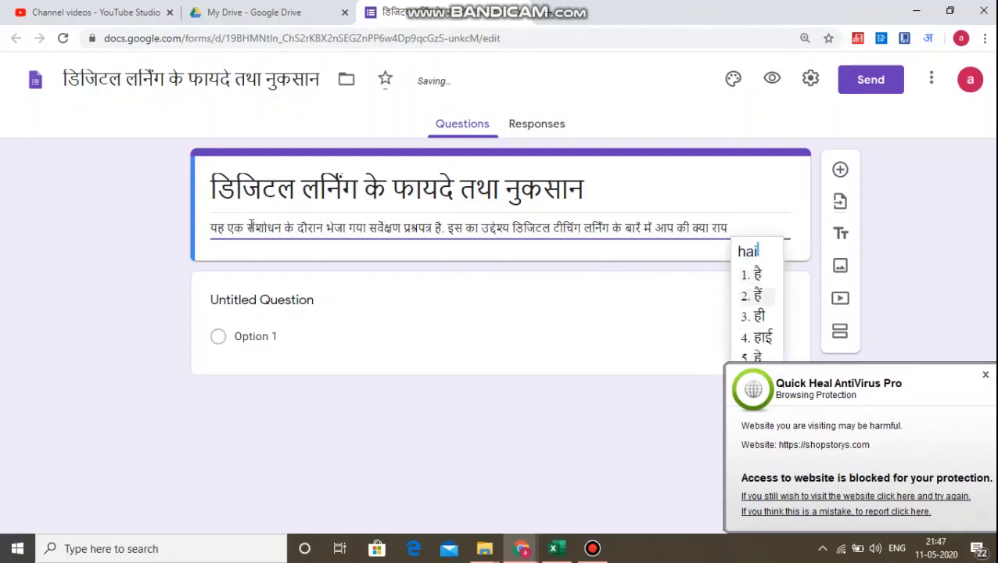
pyautogui.press('space')
pyautogui.write('yh')
pyautogui.press('space')
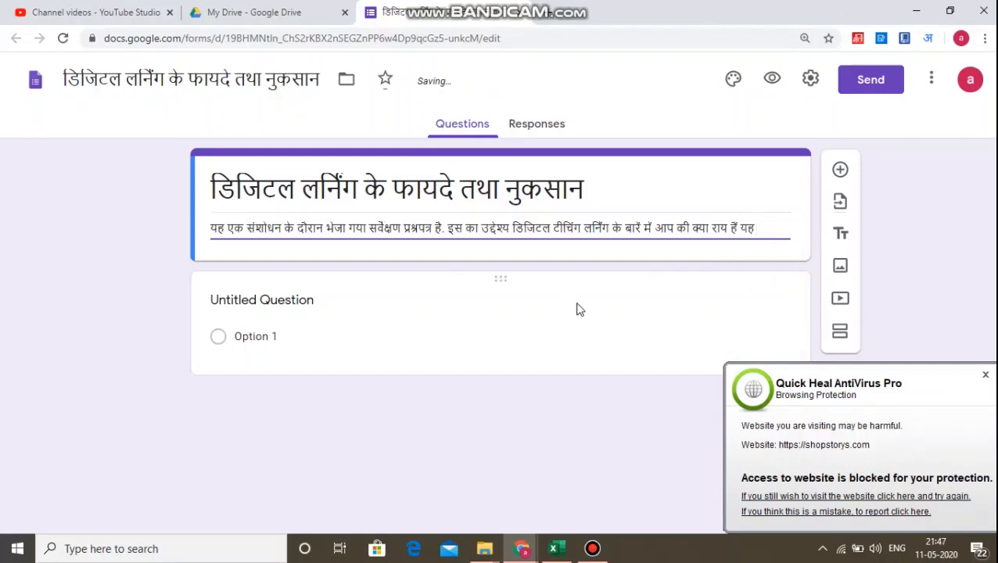
# Finish the description's second sentence with जानना हैं.
pyautogui.click(985, 374)
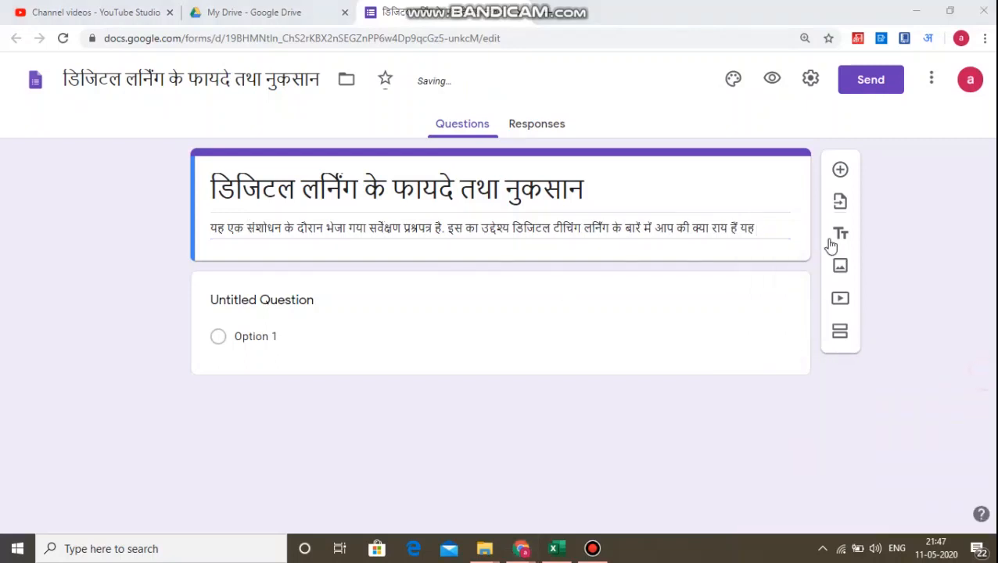
pyautogui.click(770, 228)
pyautogui.write('jan')
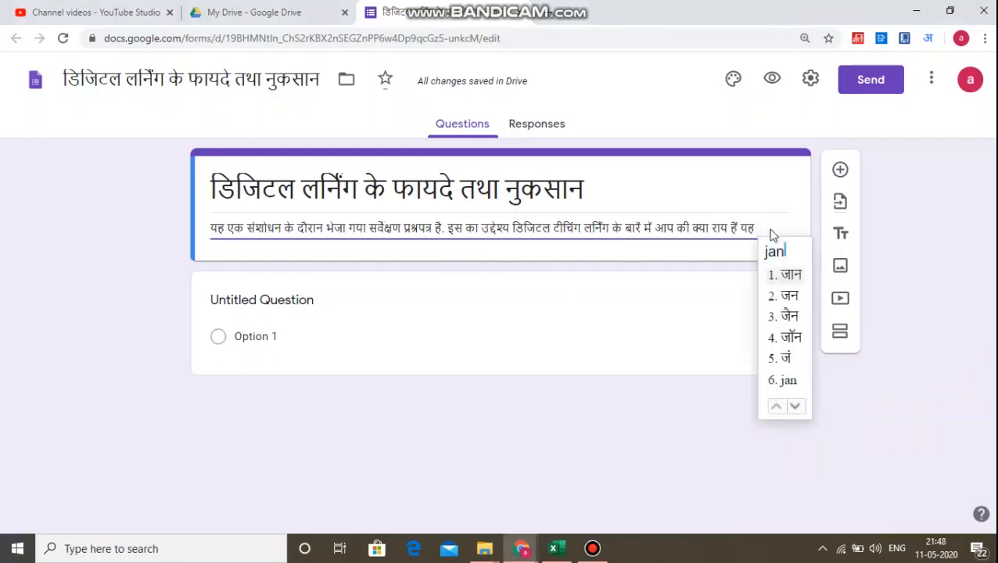
pyautogui.write('na')
pyautogui.press('space')
pyautogui.write('hain')
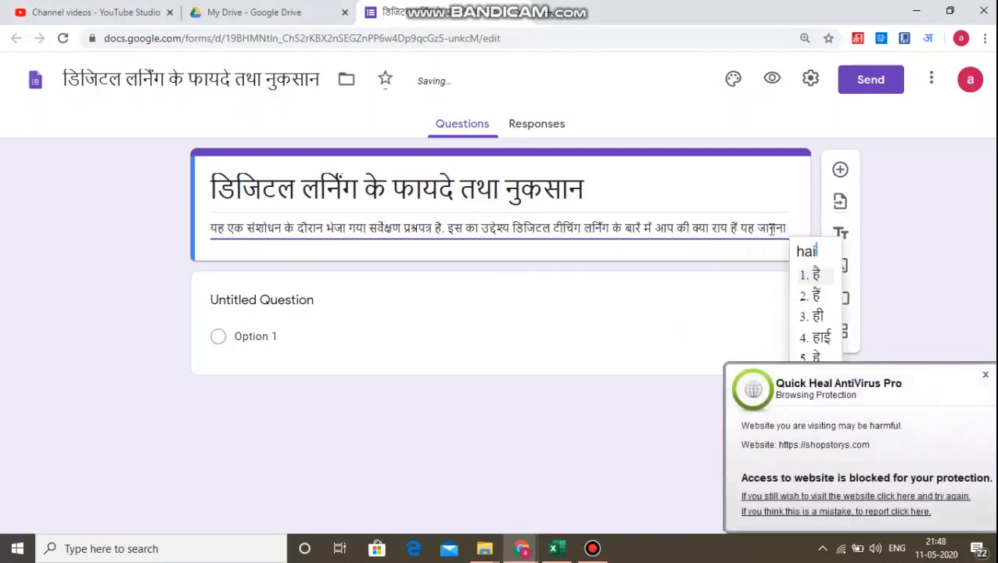
pyautogui.press('space')
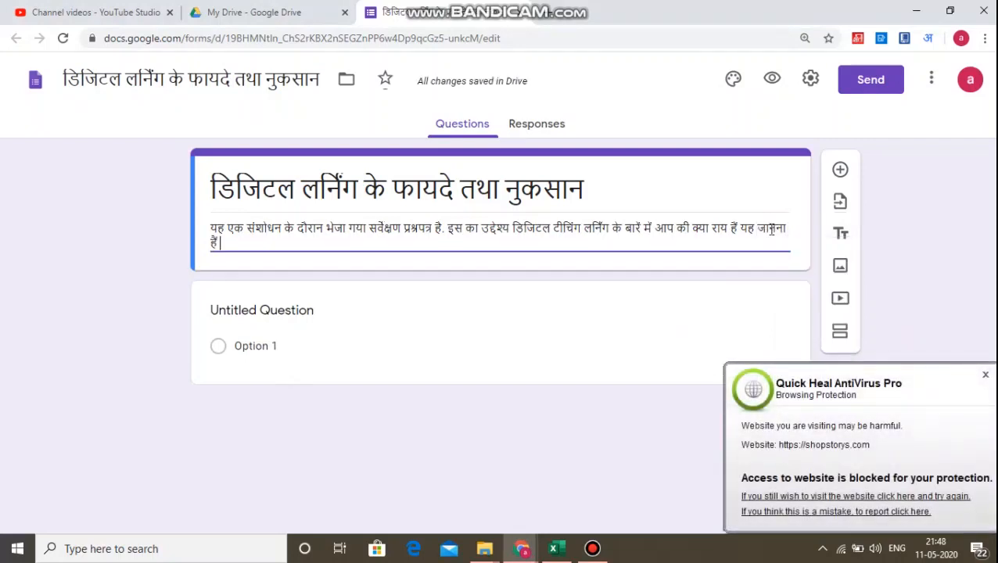
# Deselect the form header and dismiss the antivirus warning popup.
pyautogui.click(146, 248)
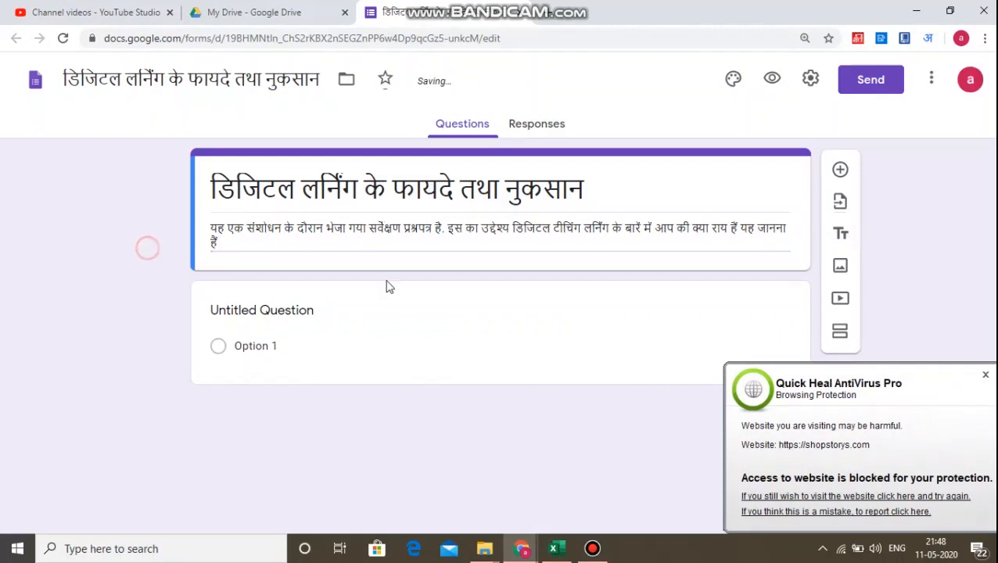
pyautogui.click(985, 375)
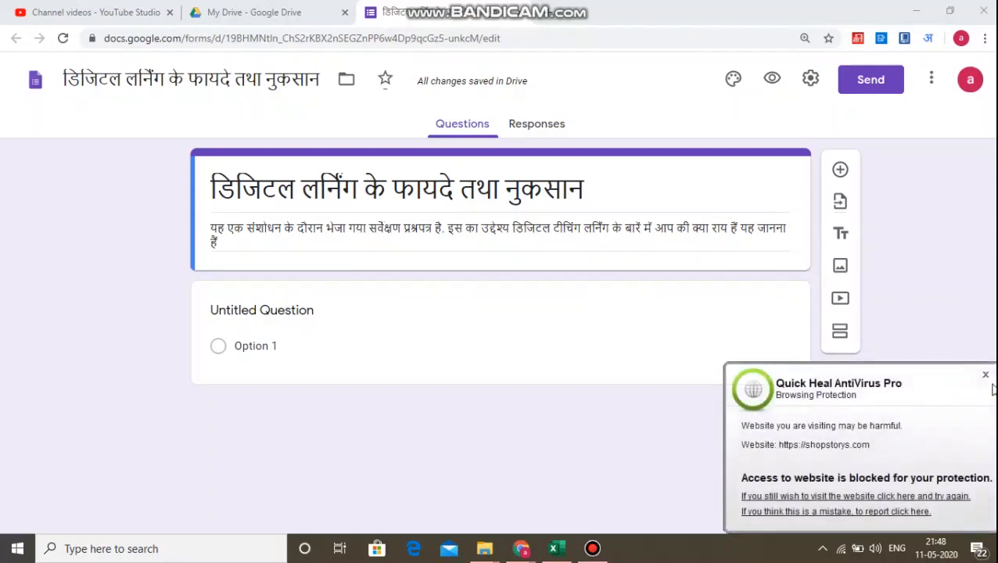
pyautogui.click(985, 376)
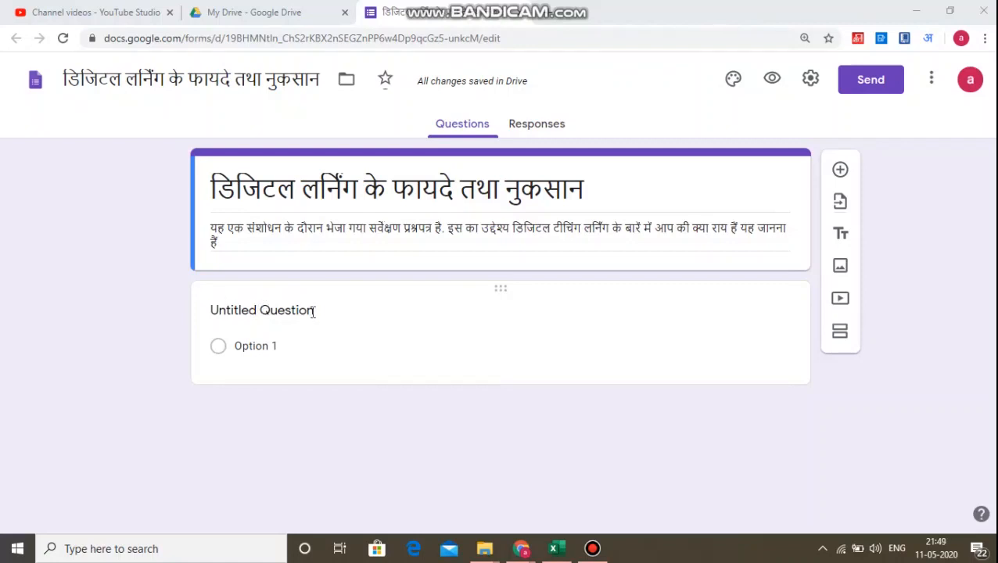
# Replace the first question's title with कृपया यह बताये की निम्न में से.
pyautogui.click(244, 315)
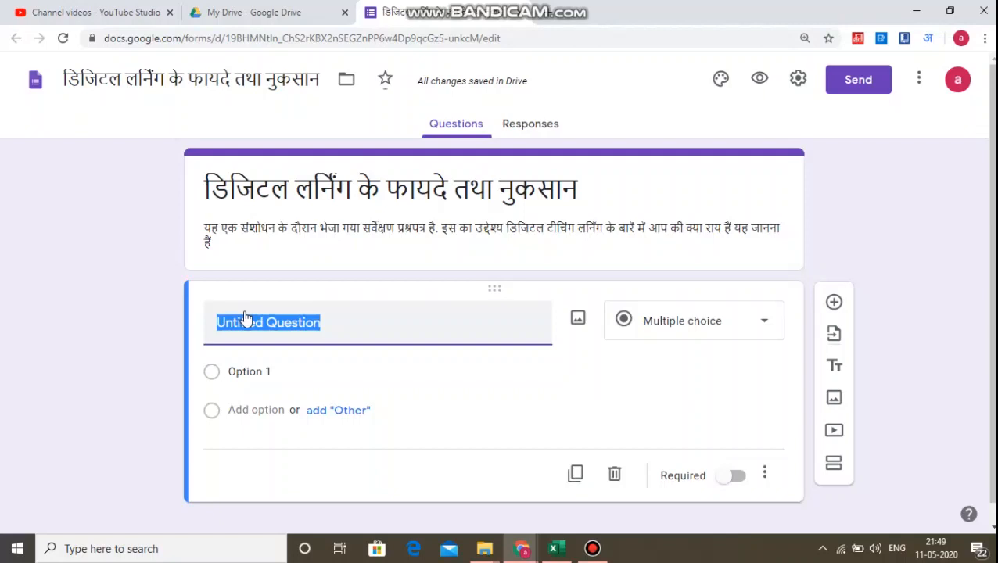
pyautogui.write('krupya')
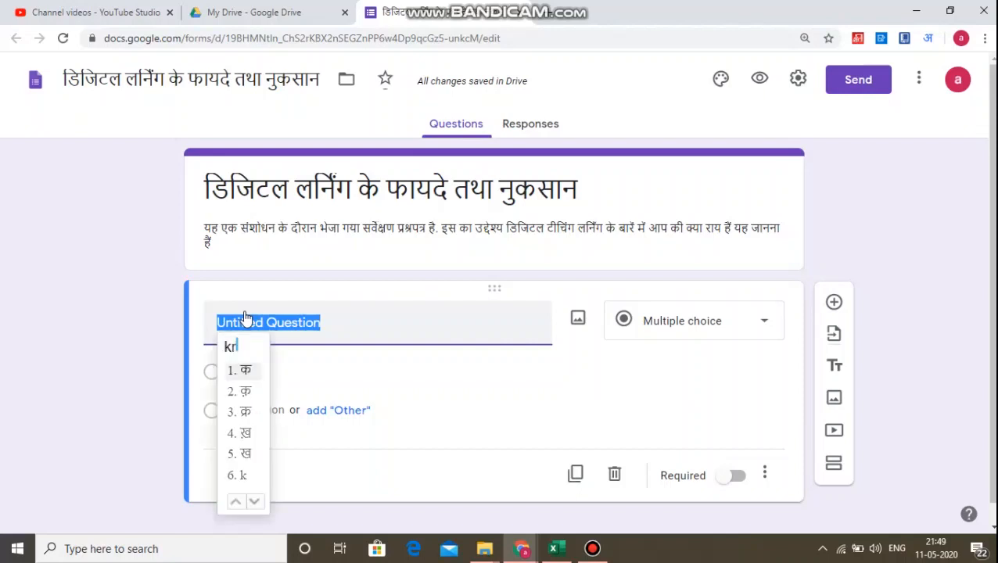
pyautogui.write(' yh ')
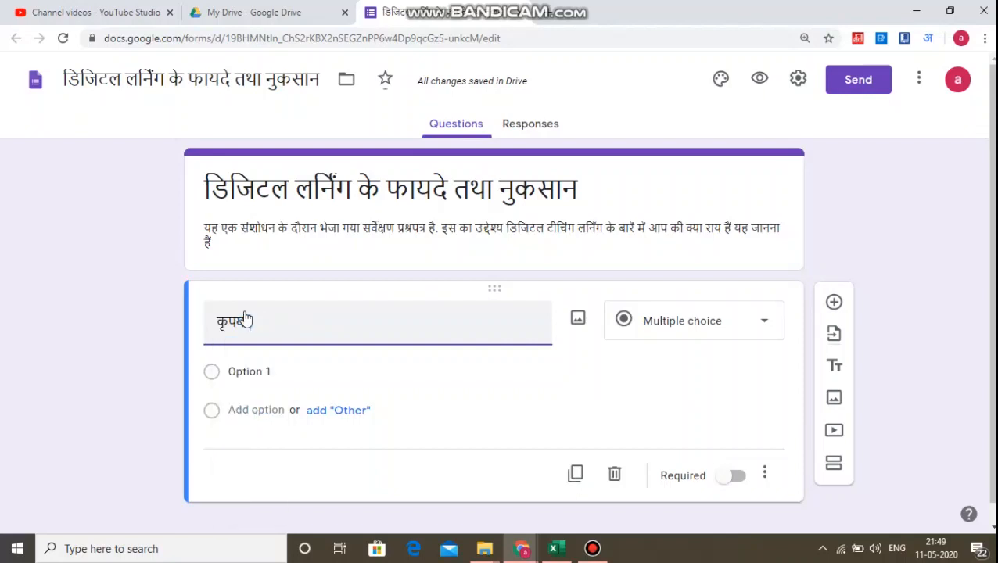
pyautogui.write('bataye')
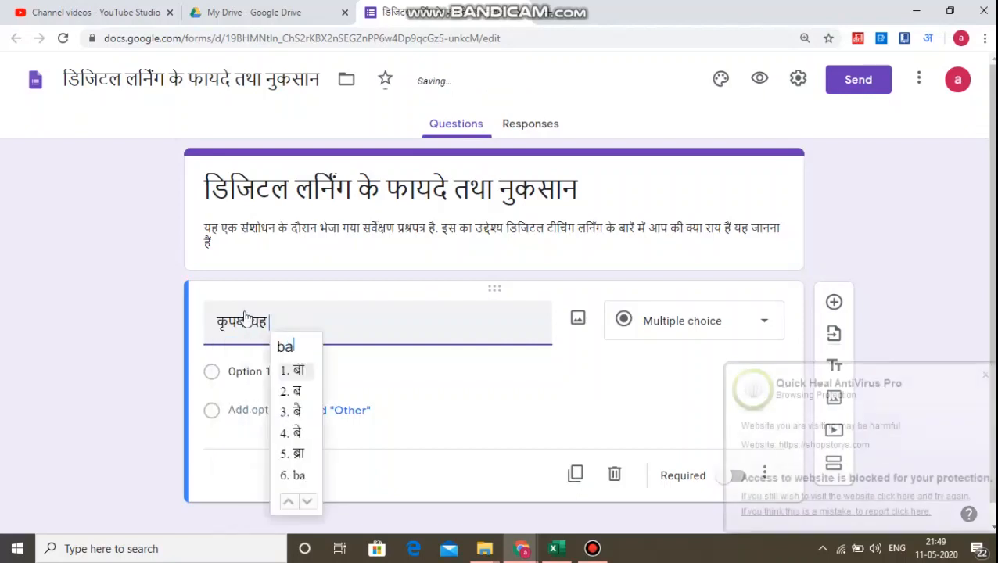
pyautogui.write(' ki ')
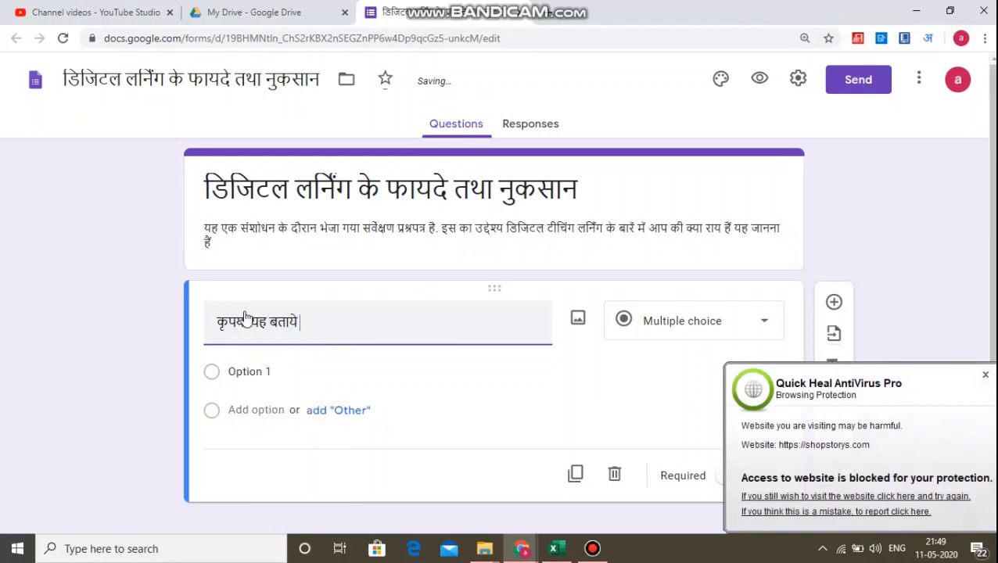
pyautogui.write('kimn')
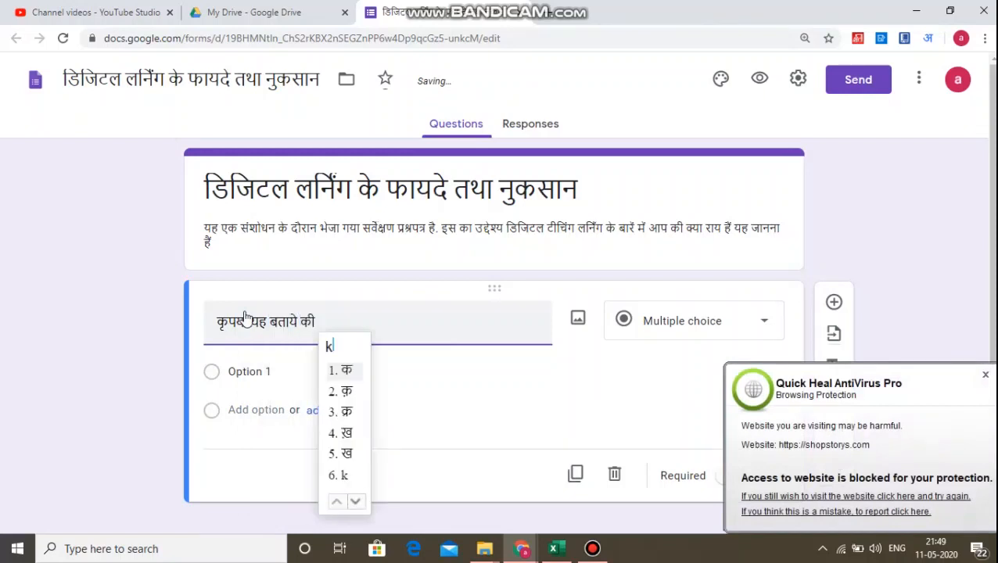
pyautogui.press('BackSpace')
pyautogui.press('BackSpace')
pyautogui.press('BackSpace')
pyautogui.press('BackSpace')
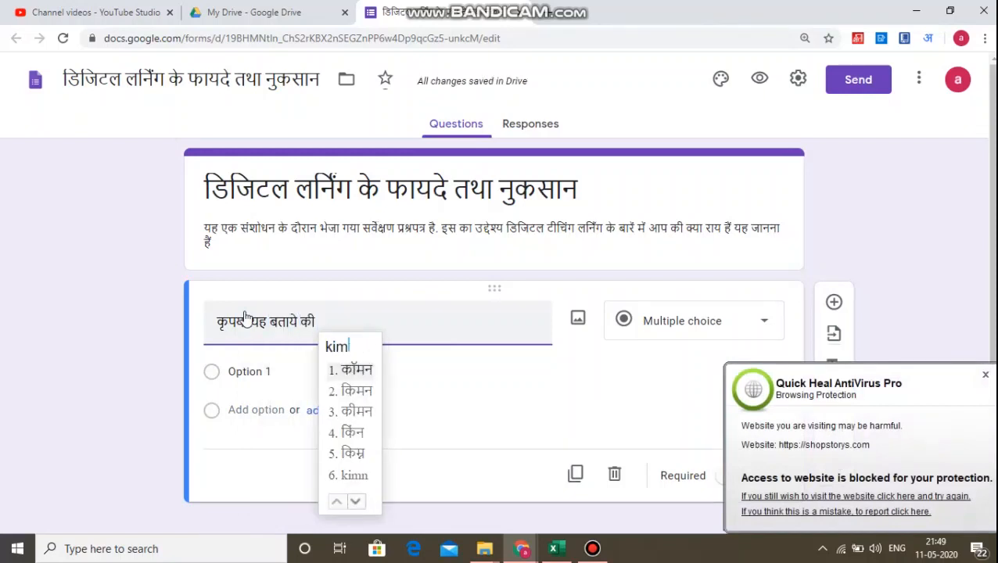
pyautogui.write('nimn ')
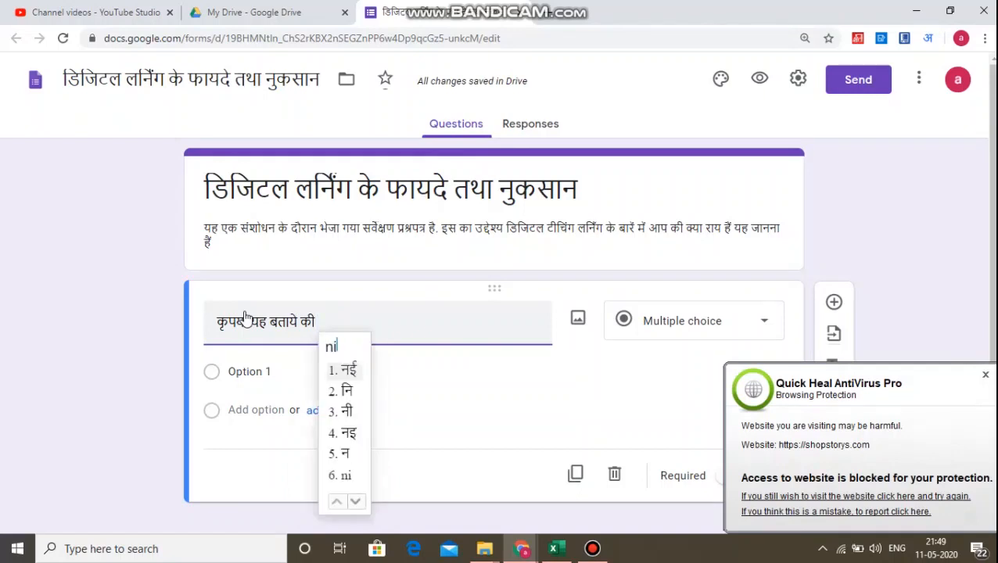
pyautogui.write('mein se ')
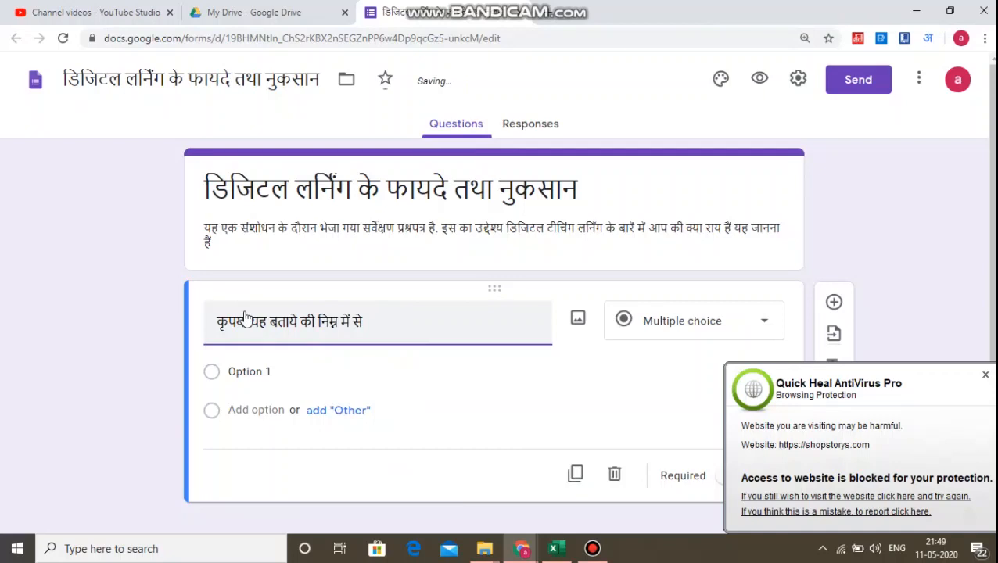
pyautogui.write('is')
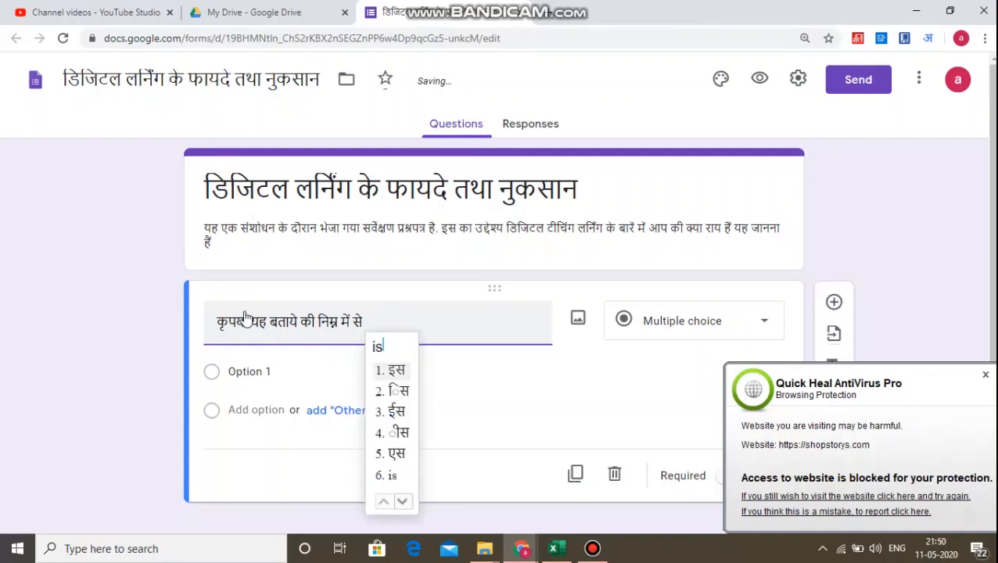
# Replace से at the end of the question title with कौनसा पर्याय.
pyautogui.press('BackSpace')
pyautogui.press('BackSpace')
pyautogui.press('BackSpace')
pyautogui.press('BackSpace')
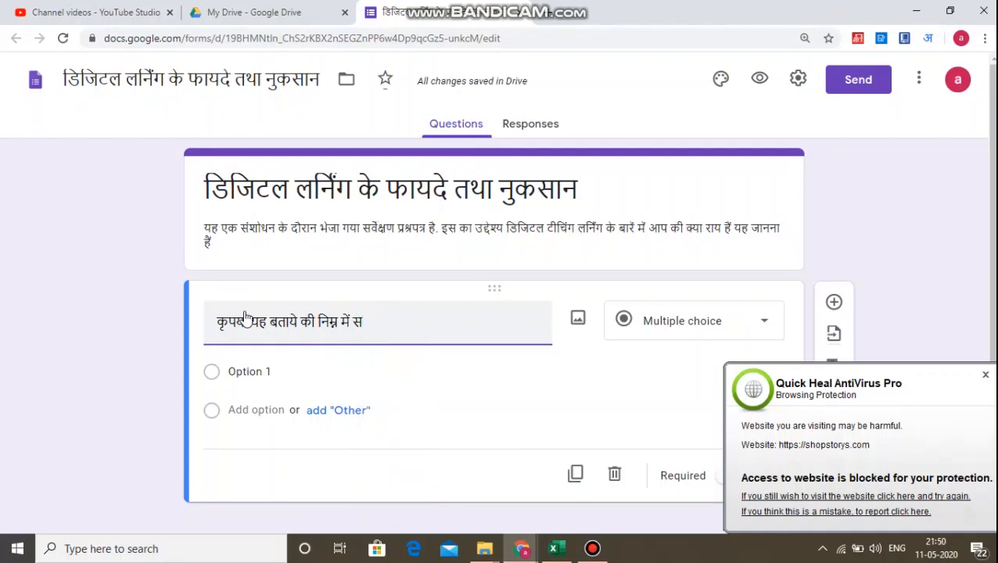
pyautogui.write('kounsa ')
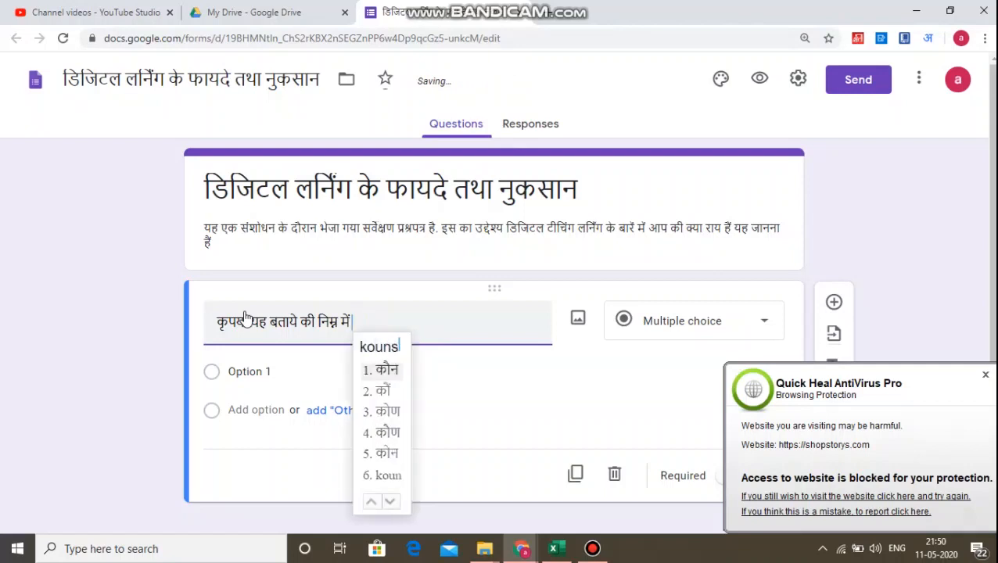
pyautogui.write('paryay ')
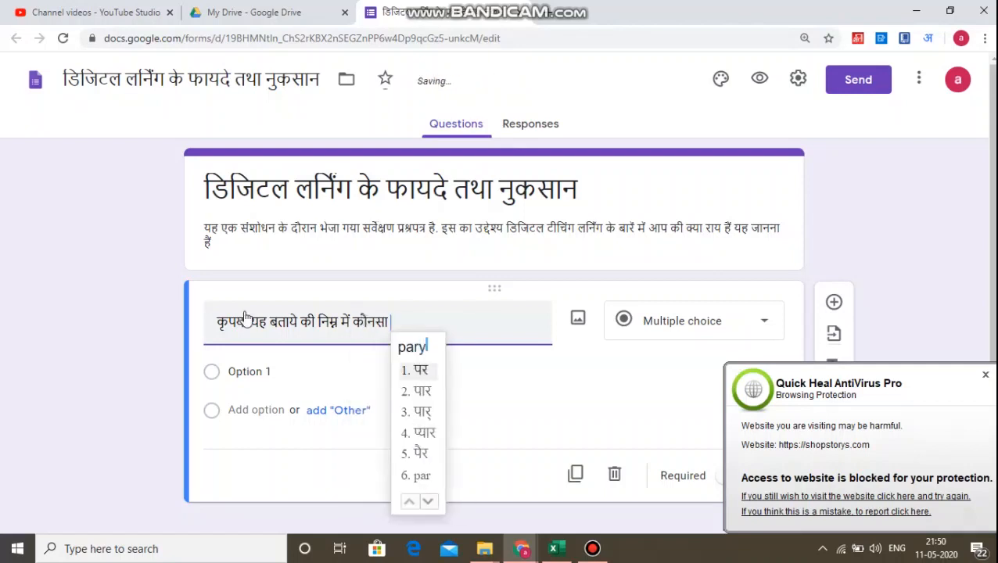
pyautogui.write('aapkee ')
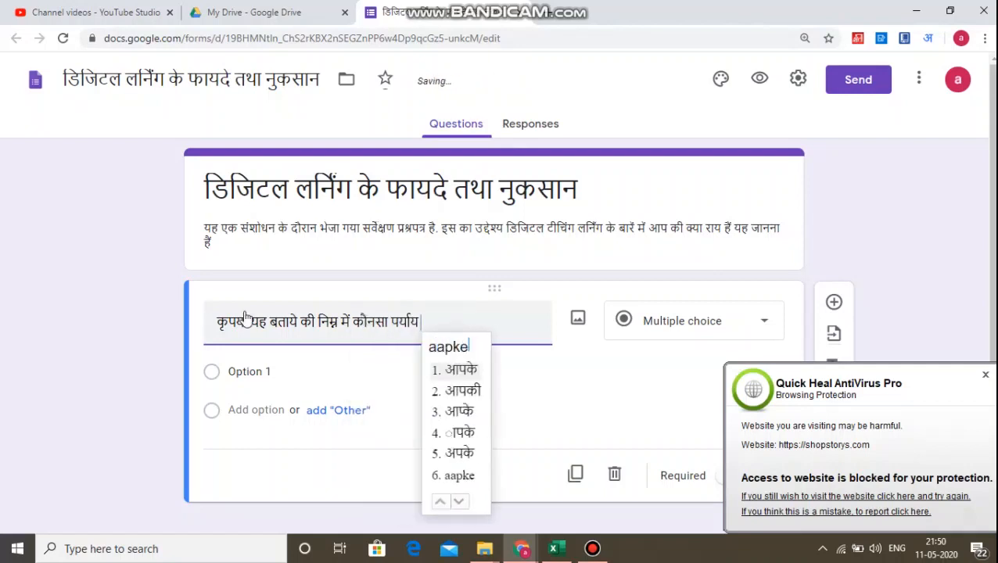
pyautogui.write('aayu')
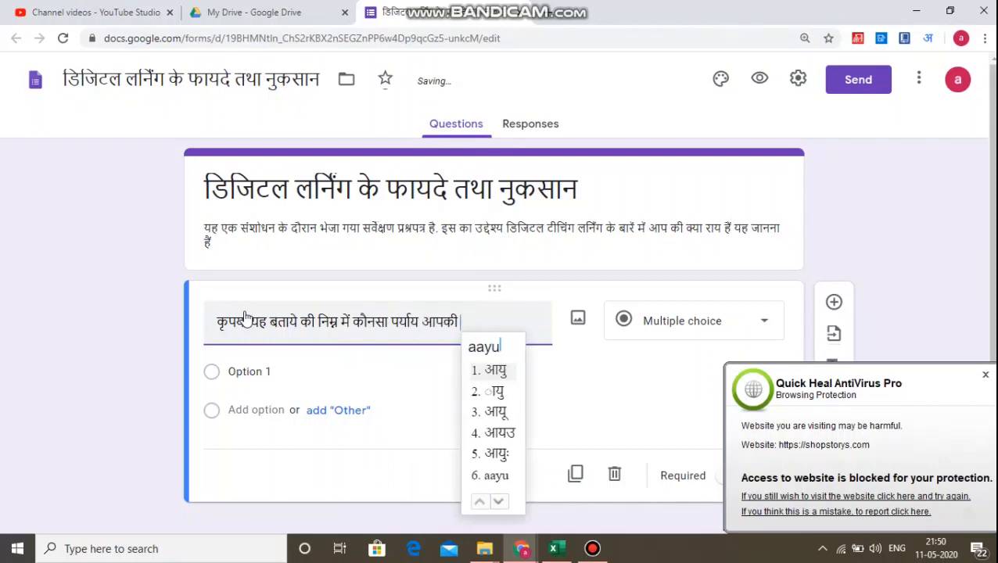
pyautogui.write(' ko sa')
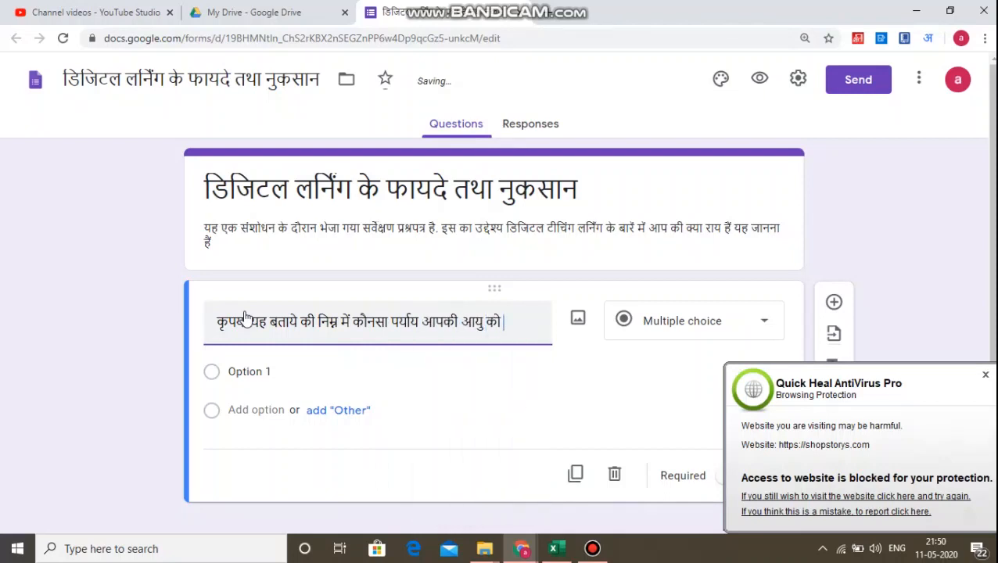
pyautogui.write('hee tarike se')
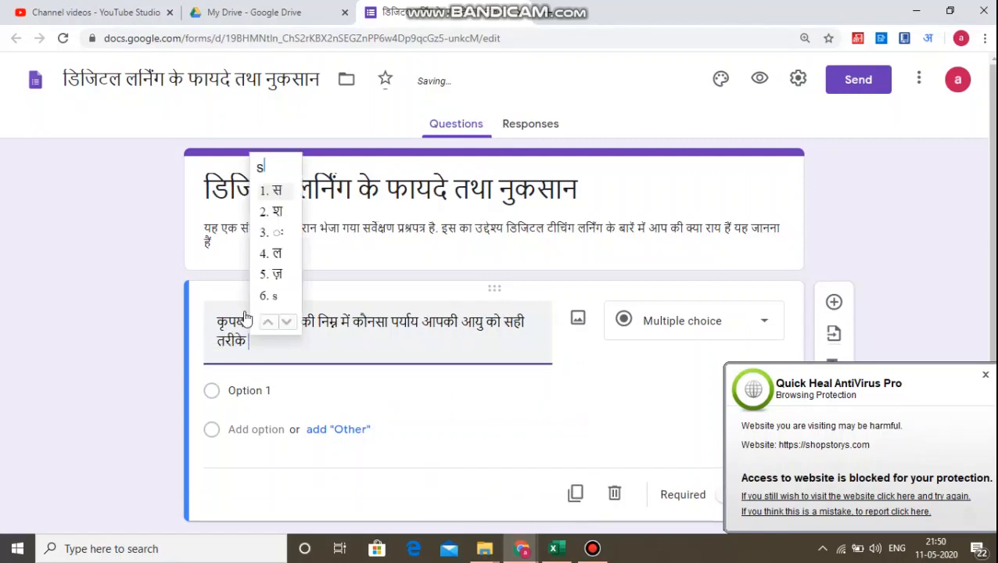
pyautogui.write(' darshat')
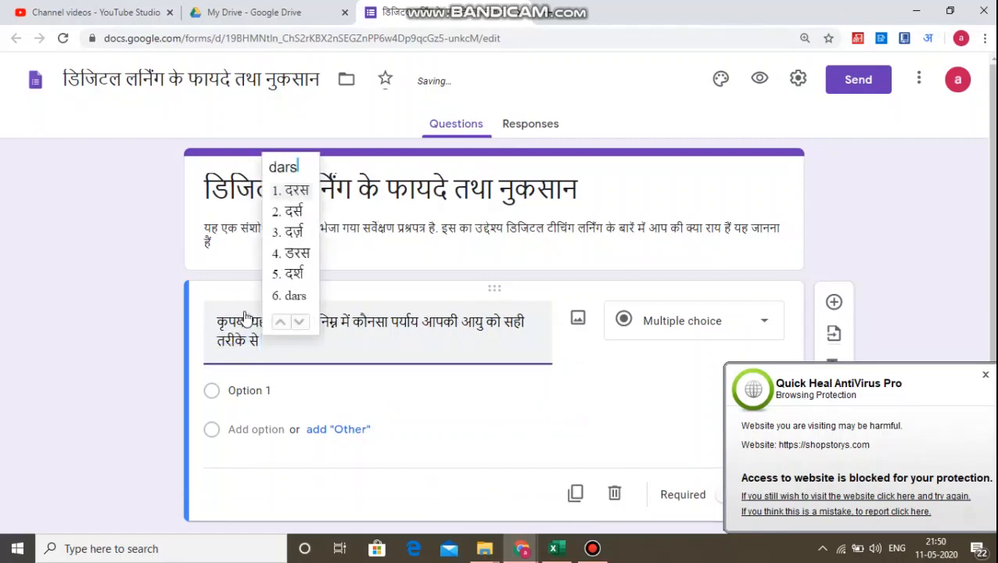
pyautogui.write('a hai')
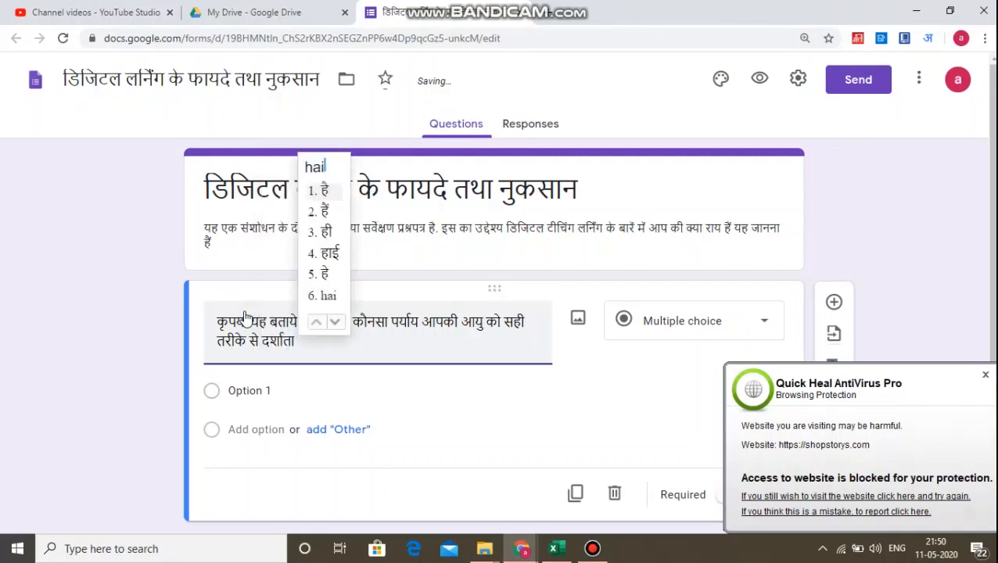
pyautogui.write('.')
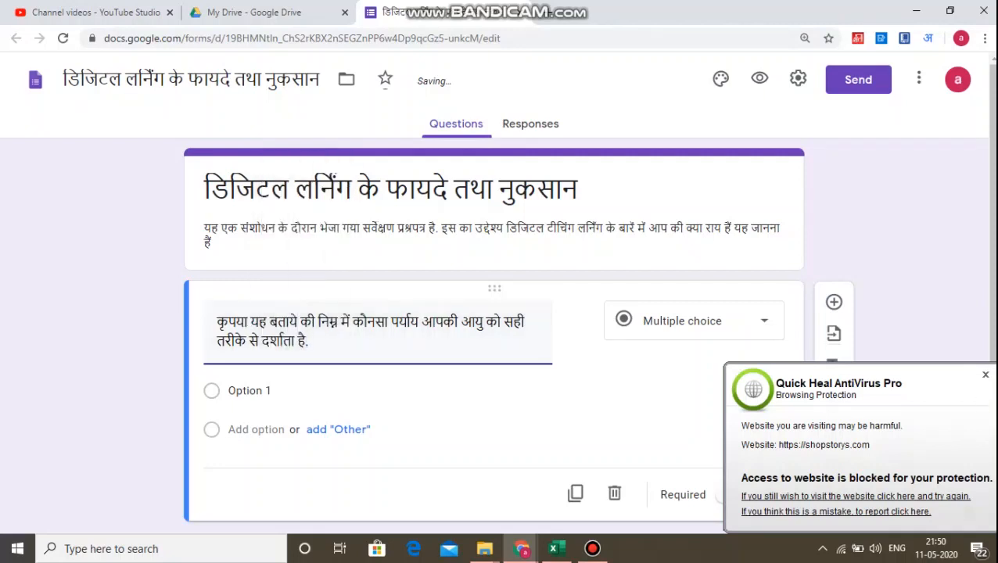
# Complete the question title with आपकी आयु को सही तरीके से दर्शाता है. and dismiss the antivirus popup.
pyautogui.click(985, 376)
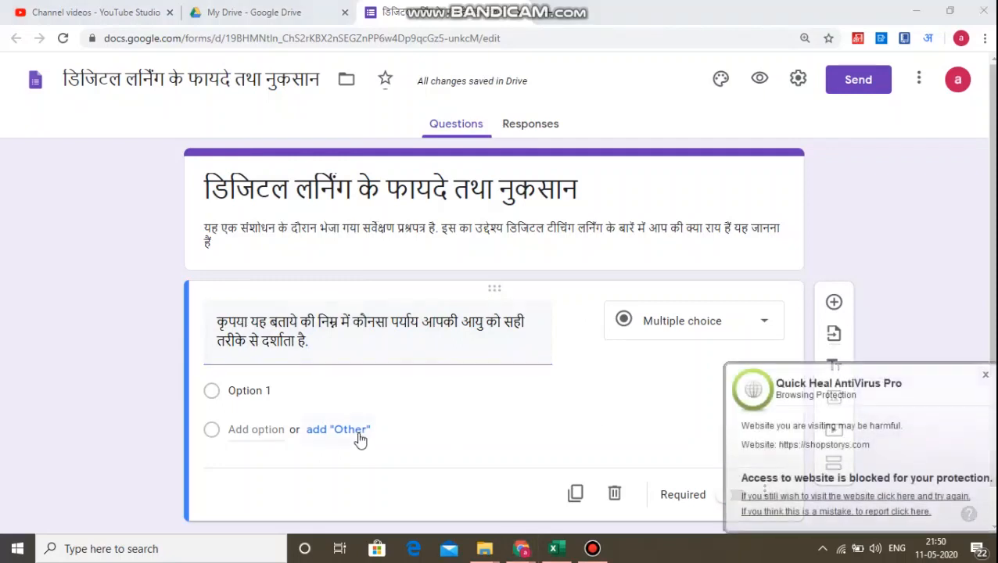
# Dismiss the antivirus popup and set the first option to ५० के ऊपर, adding a new option.
pyautogui.click(986, 375)
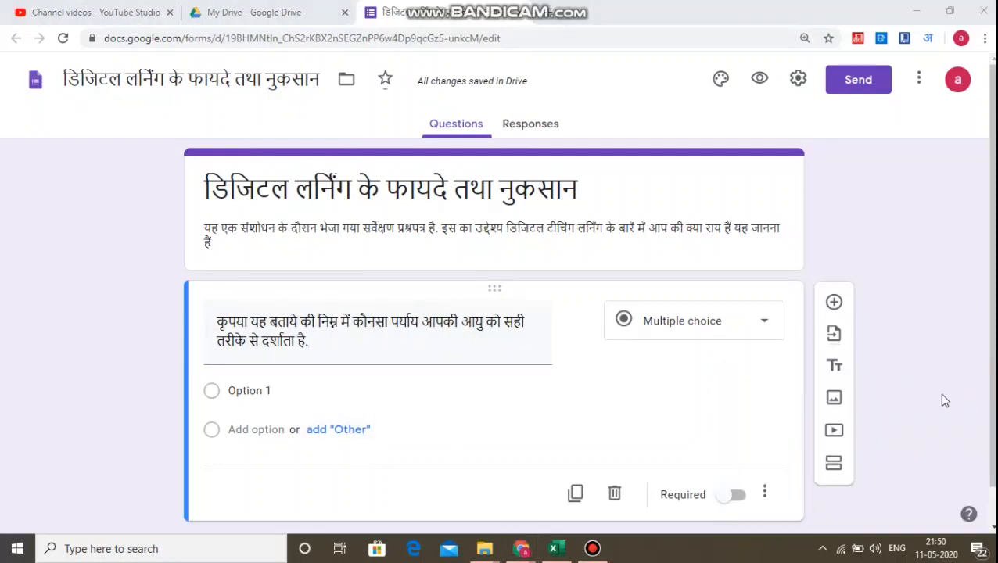
pyautogui.click(247, 394)
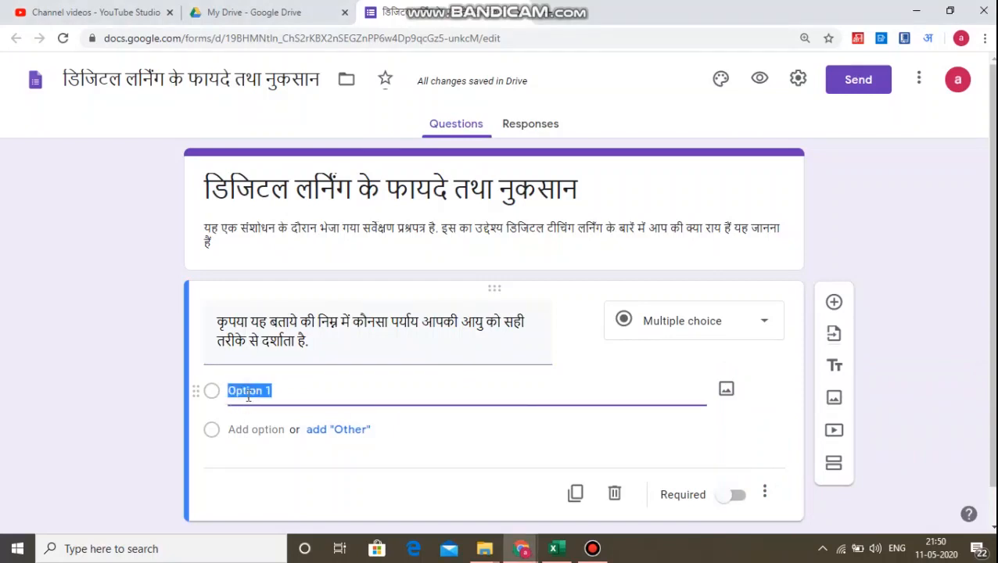
pyautogui.write('50')
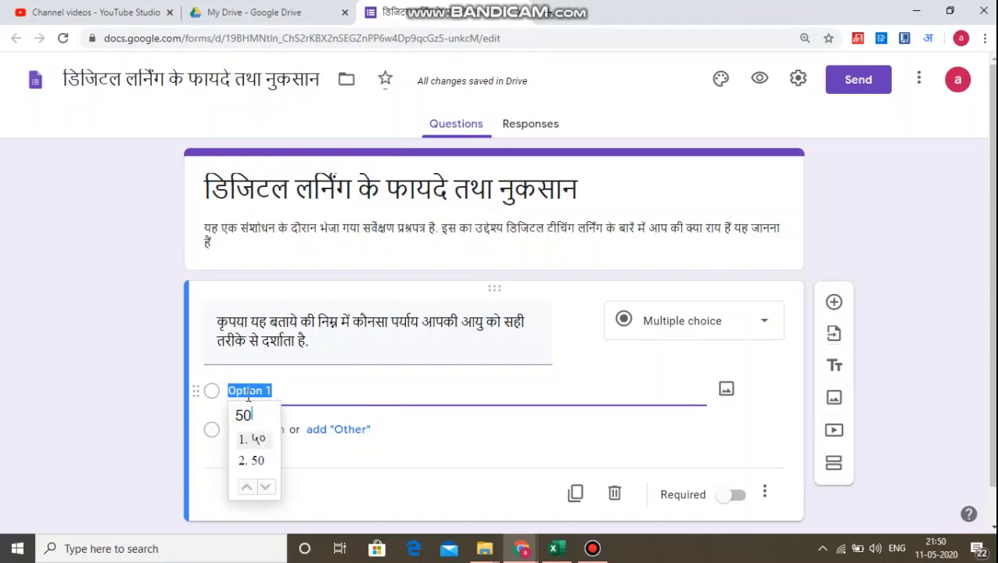
pyautogui.write(' ke ')
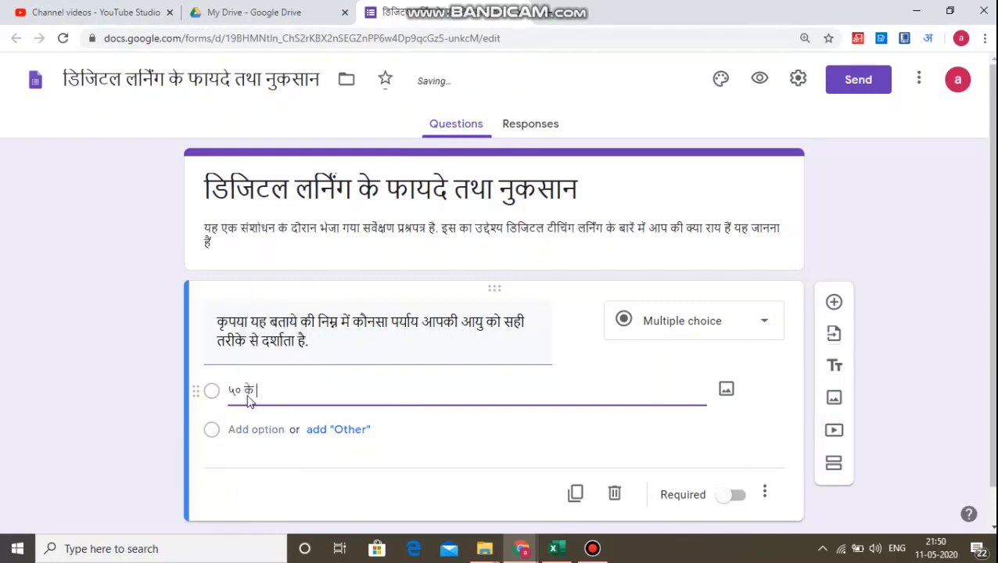
pyautogui.write('upra')
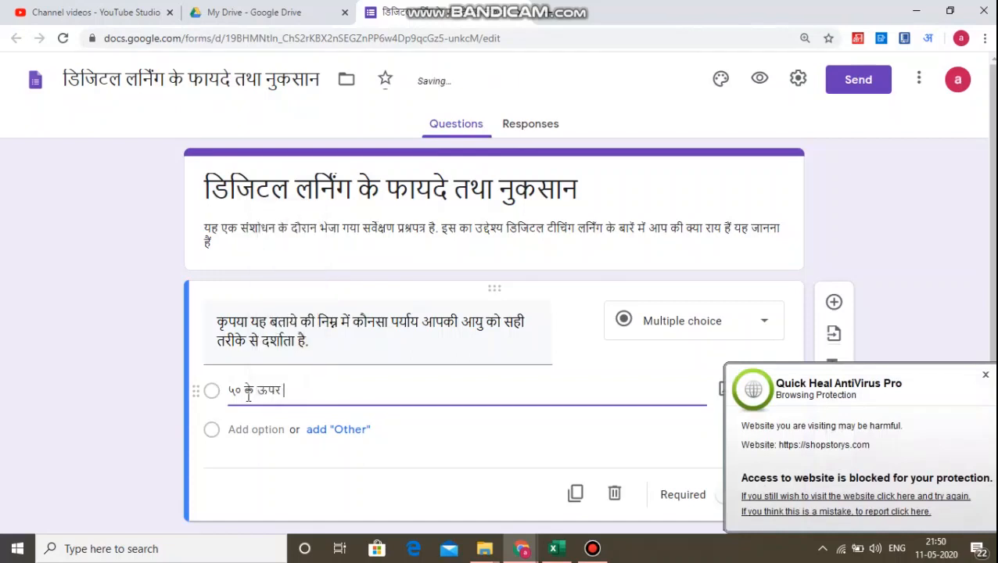
pyautogui.press('Return')
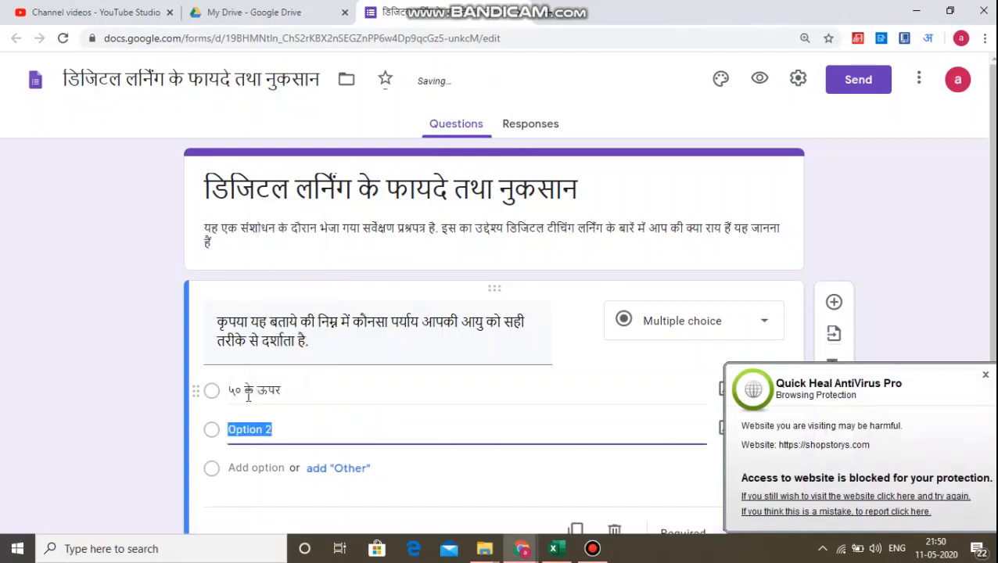
# Replace the second option's text with ४० से ५० साल तक and add another option.
pyautogui.click(985, 377)
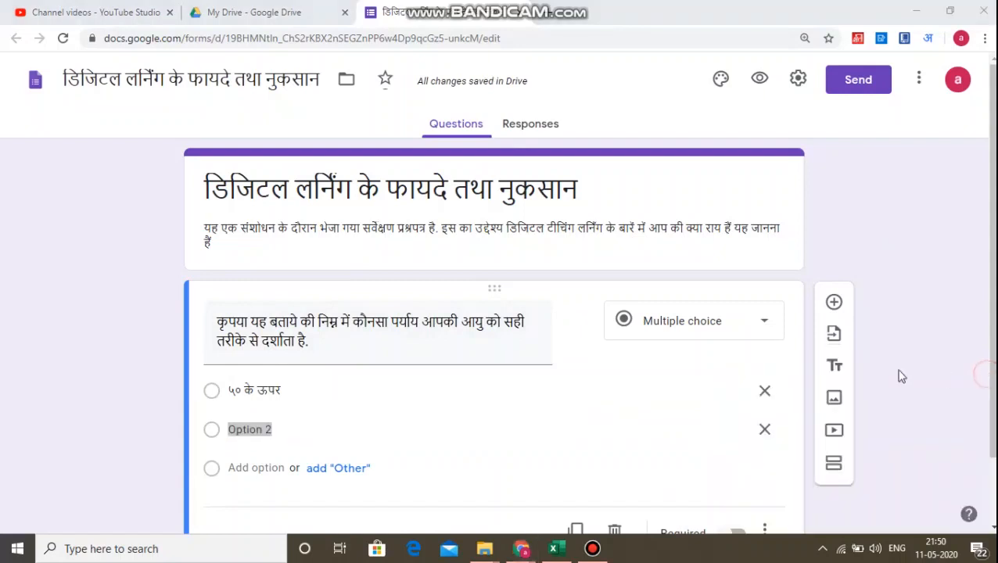
pyautogui.click(261, 430)
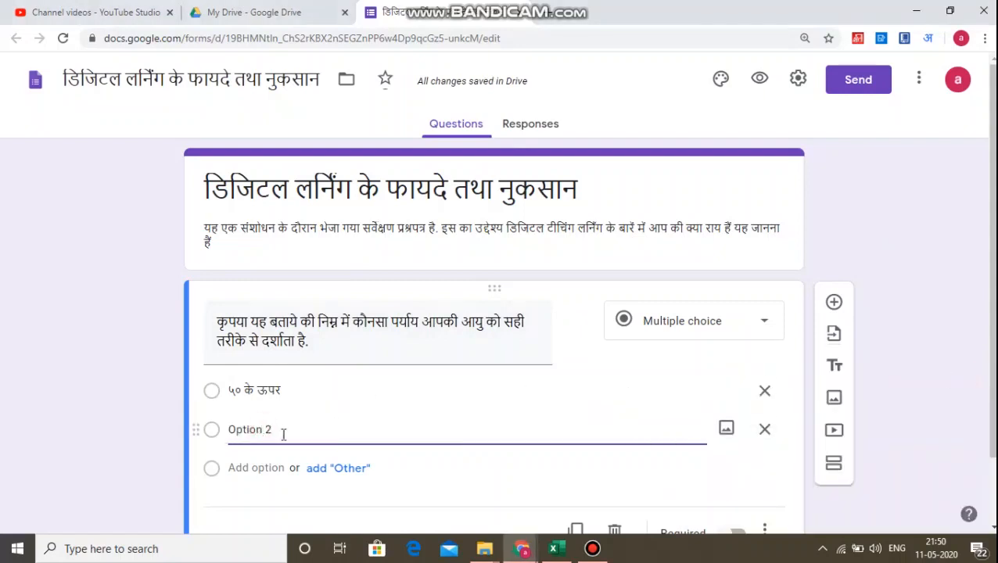
pyautogui.moveTo(282, 431); pyautogui.dragTo(211, 431)
pyautogui.write('40')
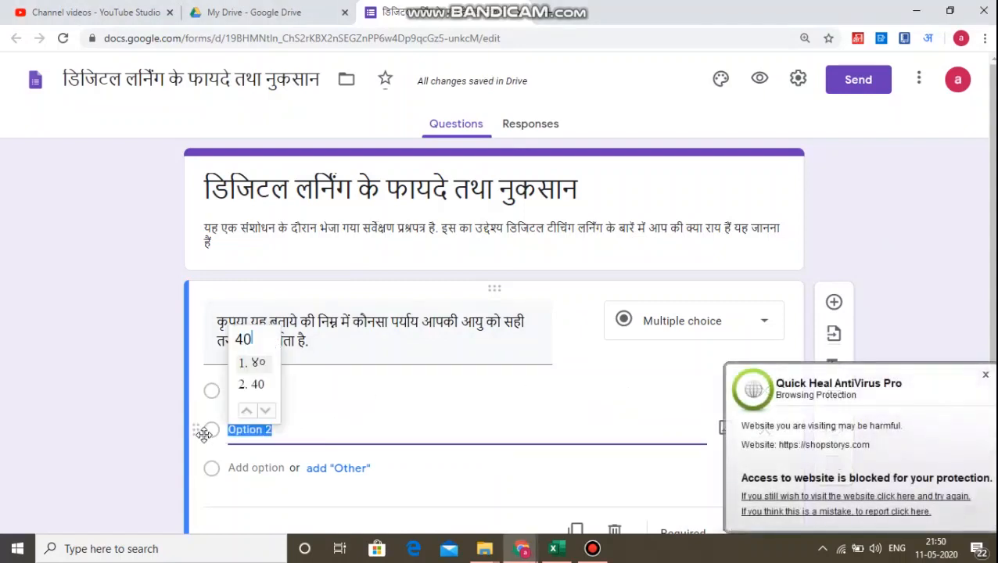
pyautogui.press('space')
pyautogui.write('se')
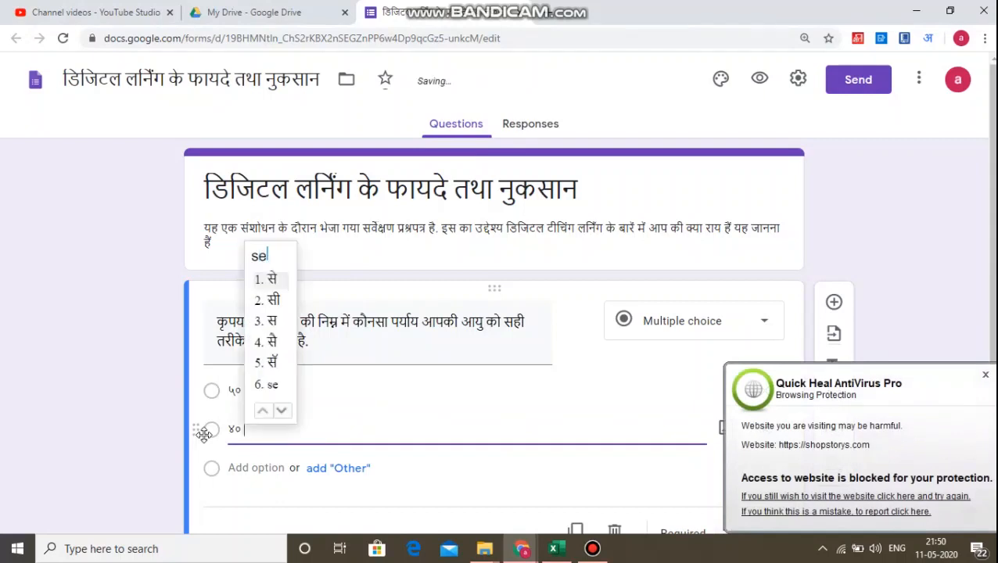
pyautogui.press('space')
pyautogui.write('50')
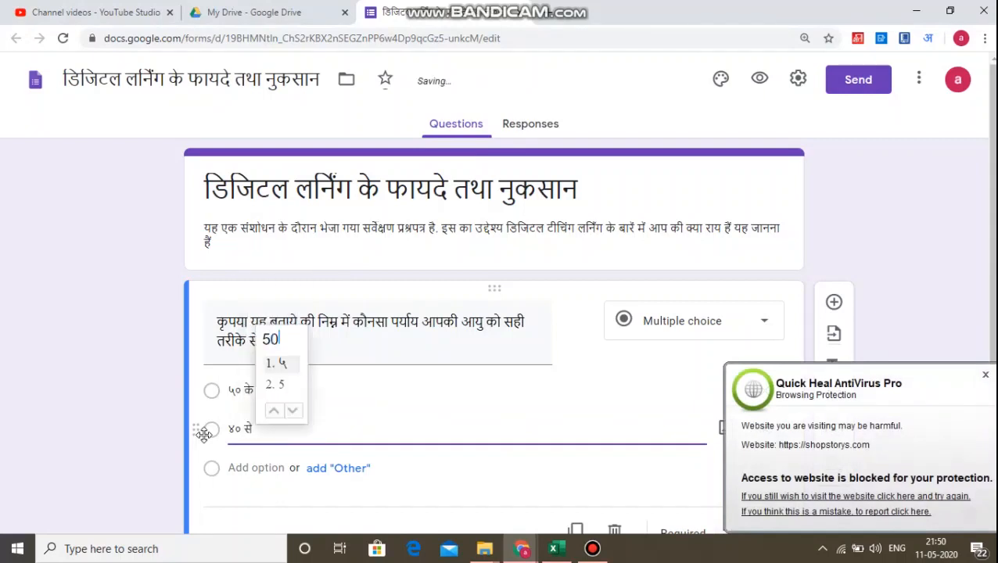
pyautogui.press('space')
pyautogui.write('saal')
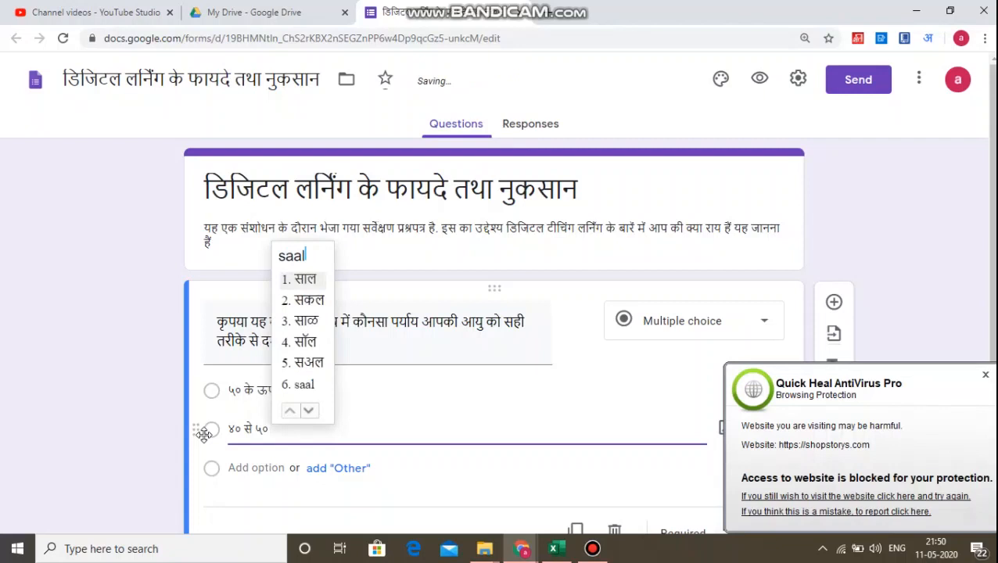
pyautogui.press('space')
pyautogui.write('tak')
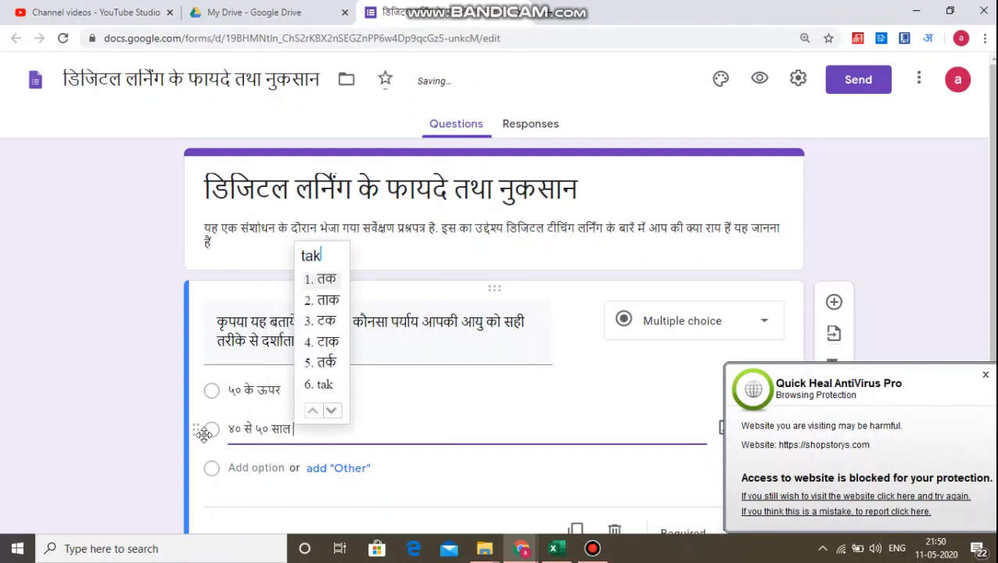
pyautogui.press('space')
pyautogui.press('Return')
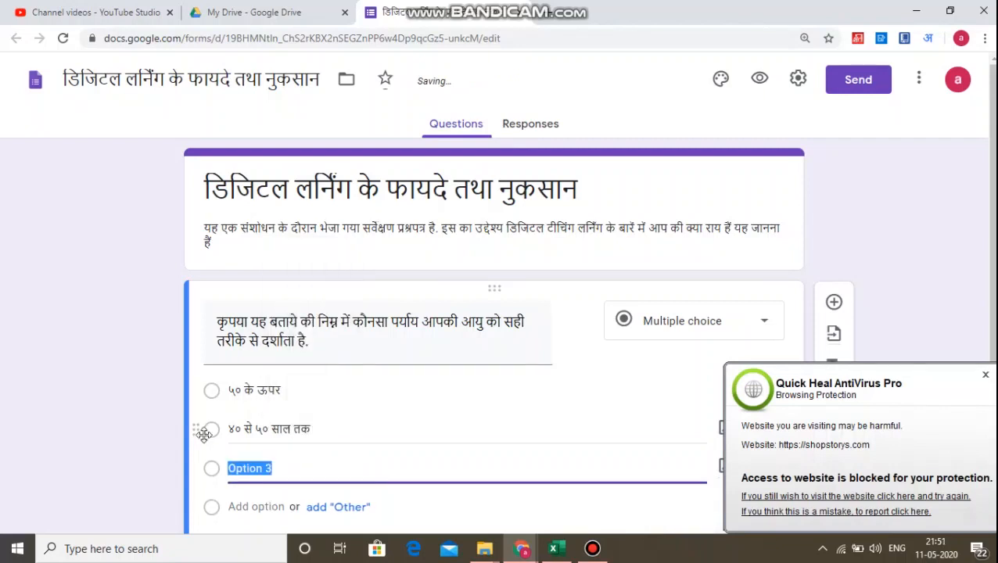
# Set the third option to ३० से ४० साल तक and add a fourth option.
pyautogui.write('40')
pyautogui.press('space')
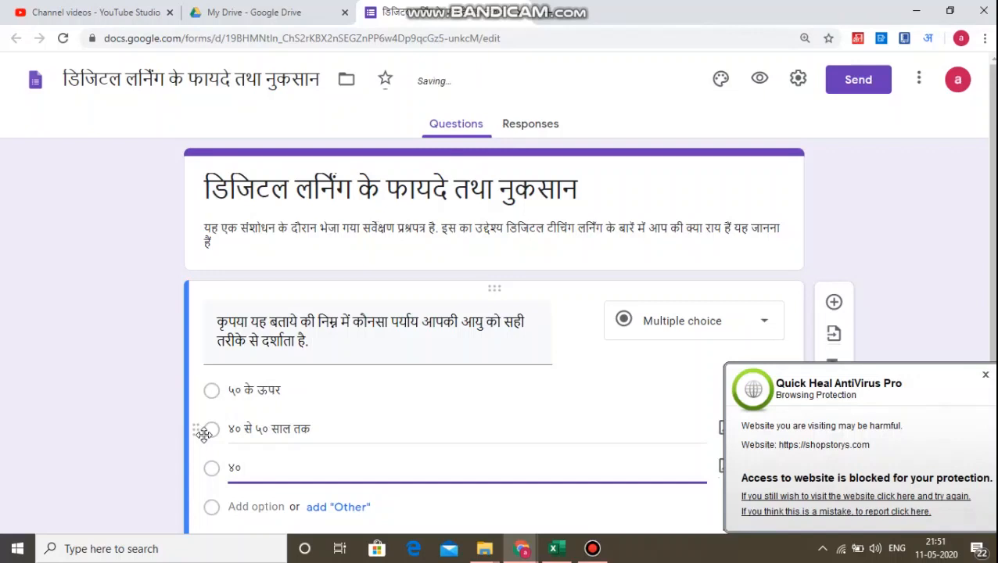
pyautogui.write('se')
pyautogui.press('space')
pyautogui.write('40')
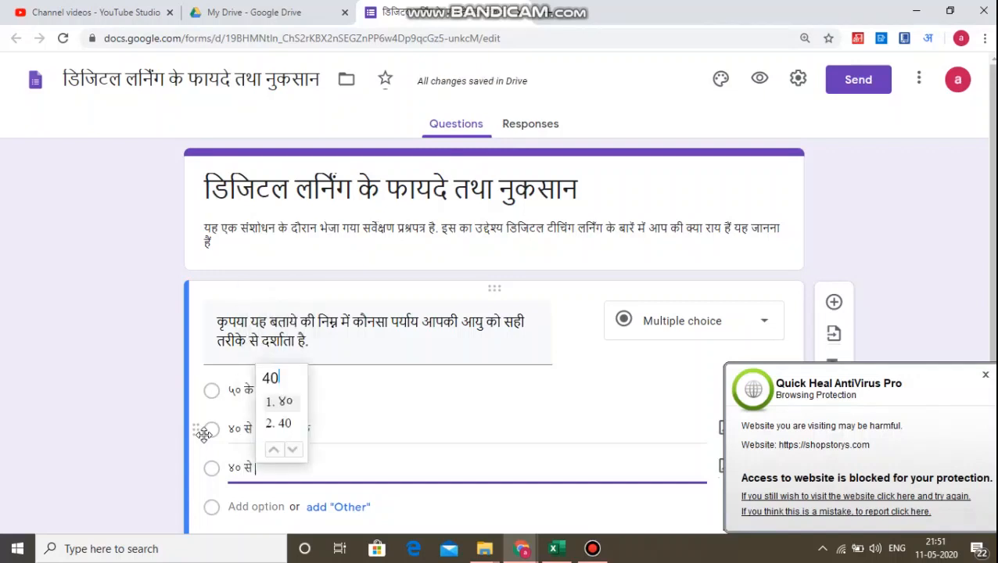
pyautogui.press('BackSpace')
pyautogui.press('BackSpace')
pyautogui.press('BackSpace')
pyautogui.press('BackSpace')
pyautogui.press('BackSpace')
pyautogui.press('BackSpace')
pyautogui.press('BackSpace')
pyautogui.press('BackSpace')
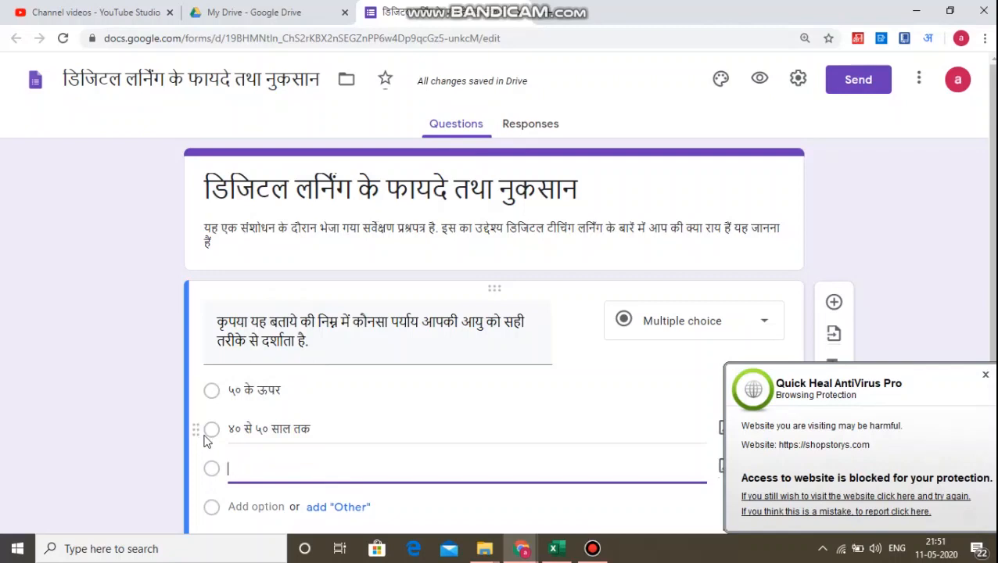
pyautogui.write('30 se 4')
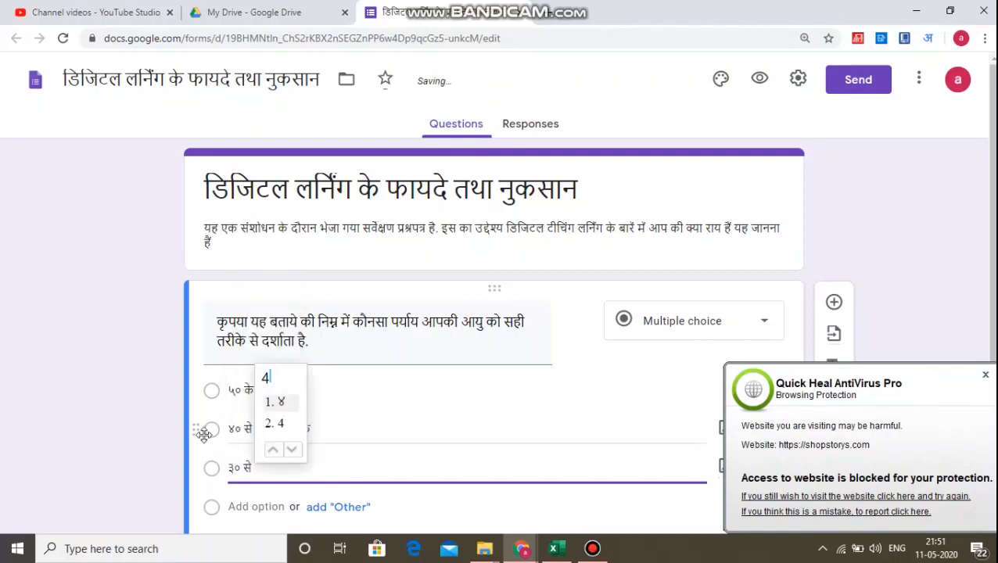
pyautogui.write('0 saal ')
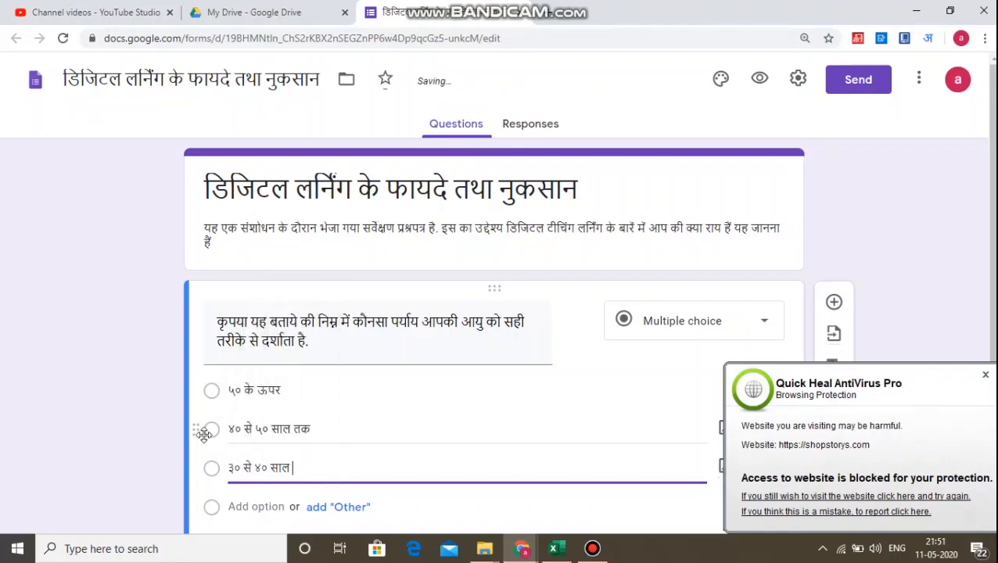
pyautogui.write('tak')
pyautogui.press('Return')
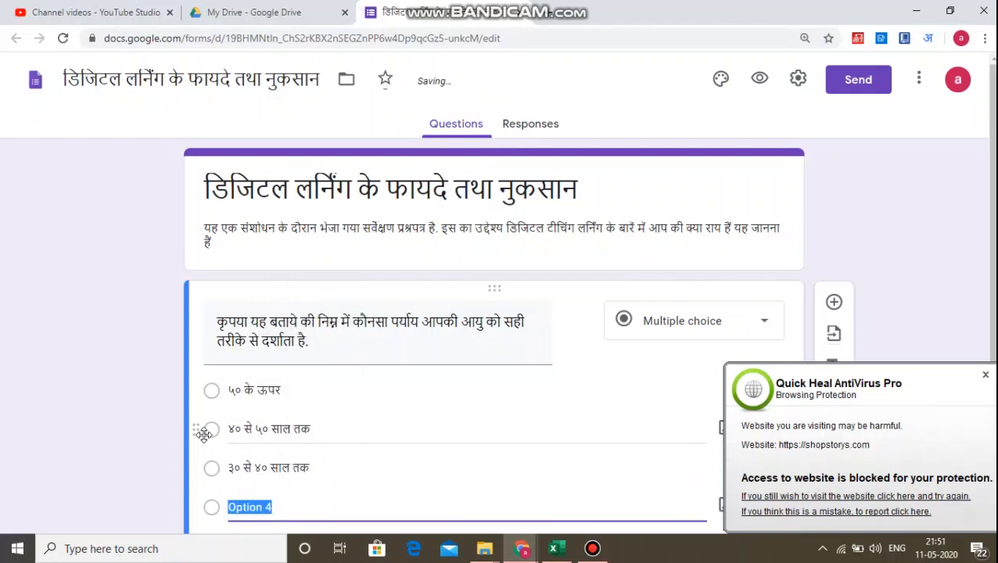
# Replace the fourth option's text with २० से ३० तक and dismiss the antivirus popup.
pyautogui.click(984, 380)
pyautogui.scroll(-2, 555, 399)
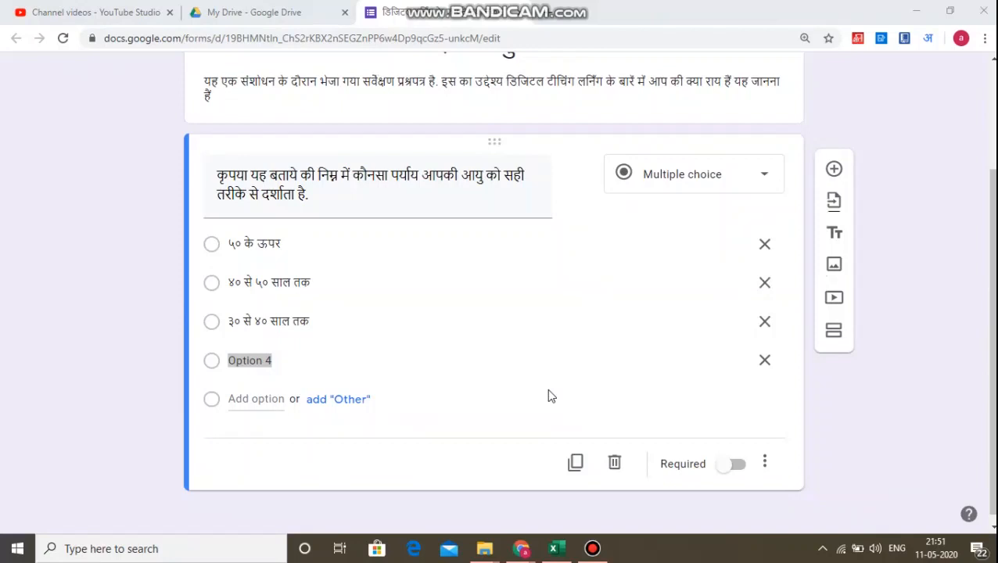
pyautogui.click(391, 361)
pyautogui.moveTo(278, 358); pyautogui.dragTo(227, 362)
pyautogui.write('२०')
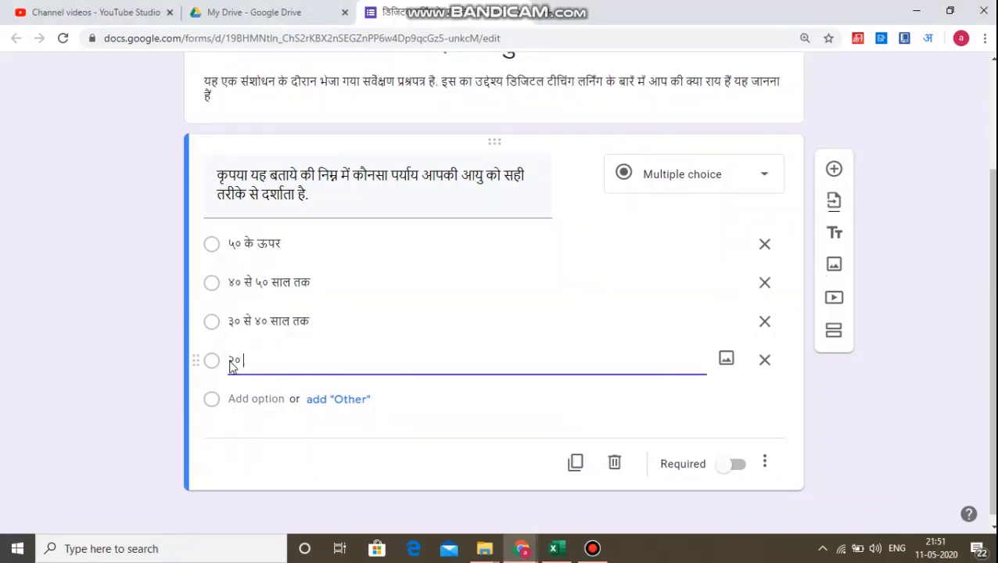
pyautogui.write(' se 30 t')
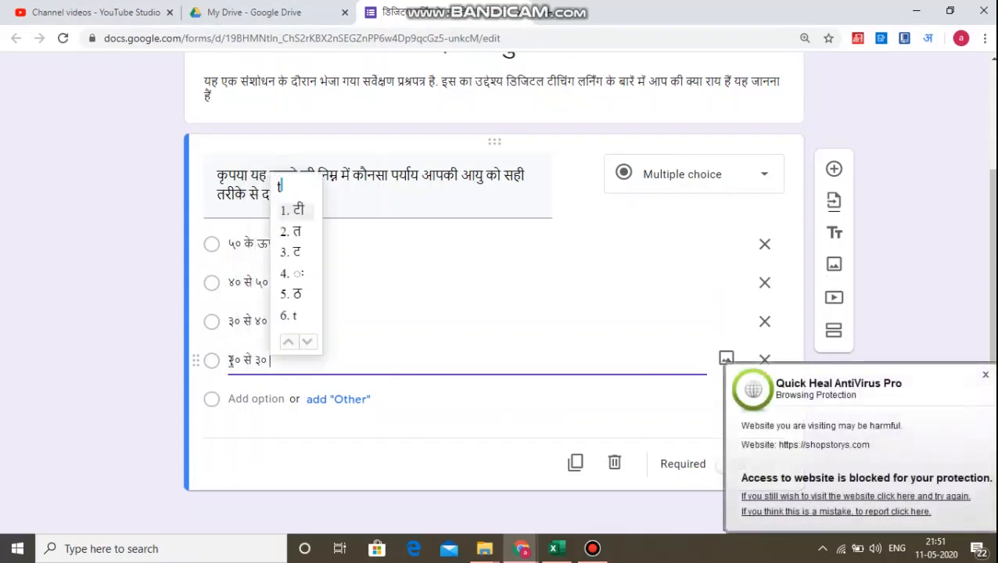
pyautogui.write('ak')
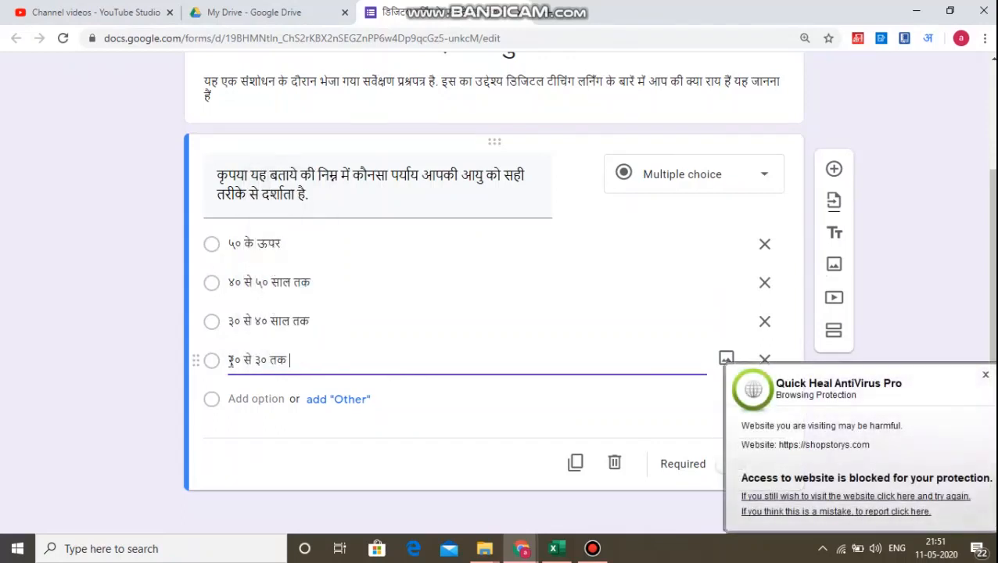
pyautogui.click(985, 375)
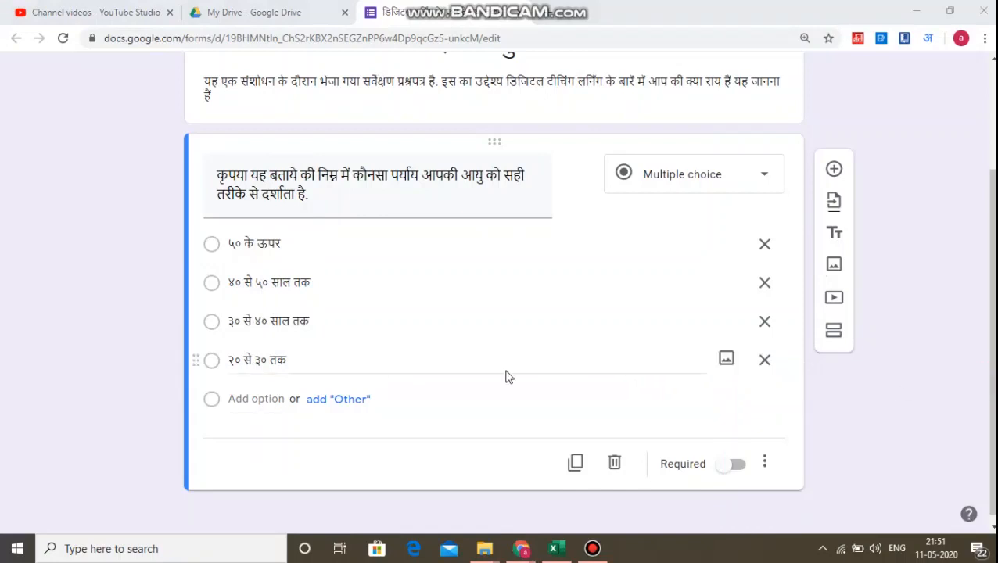
# Insert साल before तक in the fourth option and dismiss the antivirus popup.
pyautogui.click(269, 361)
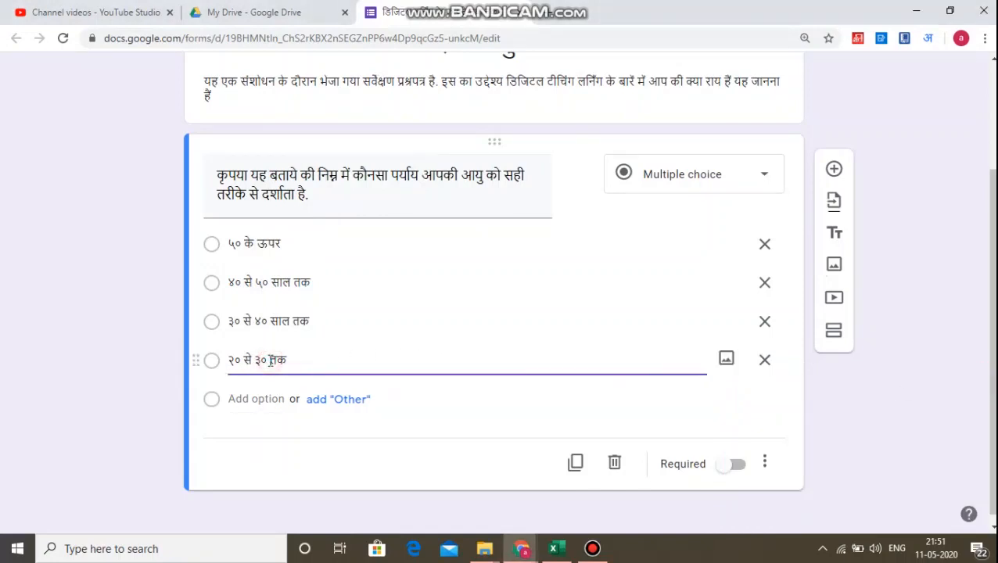
pyautogui.write('saal')
pyautogui.press('space')
pyautogui.click(145, 344)
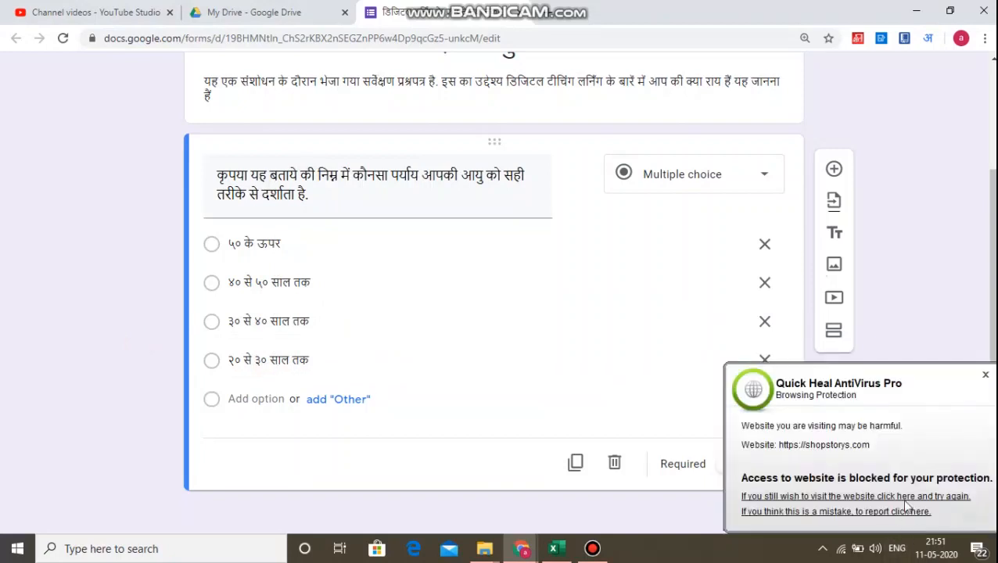
pyautogui.click(987, 376)
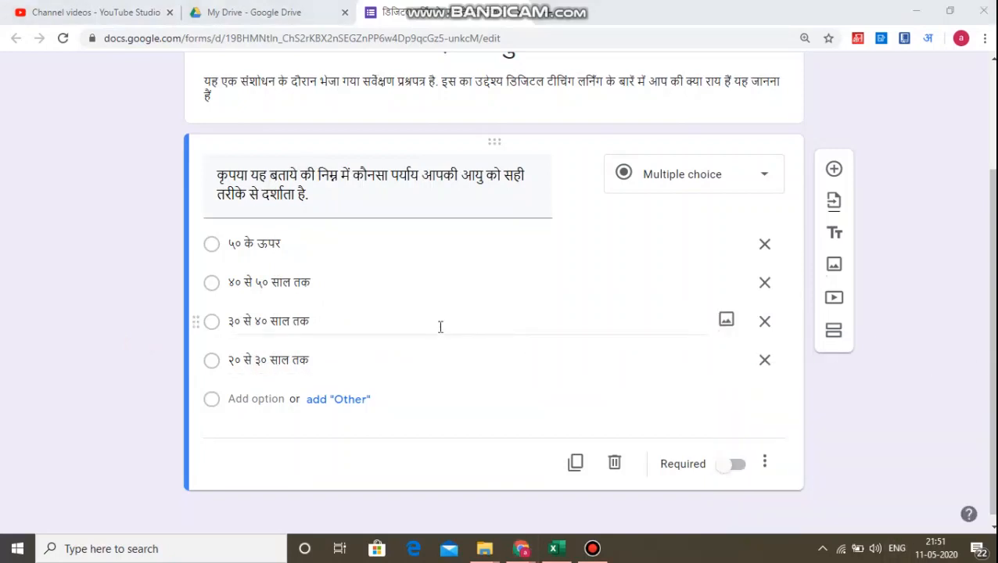
# Add a new question below the age question and dismiss the antivirus popup.
pyautogui.click(834, 171)
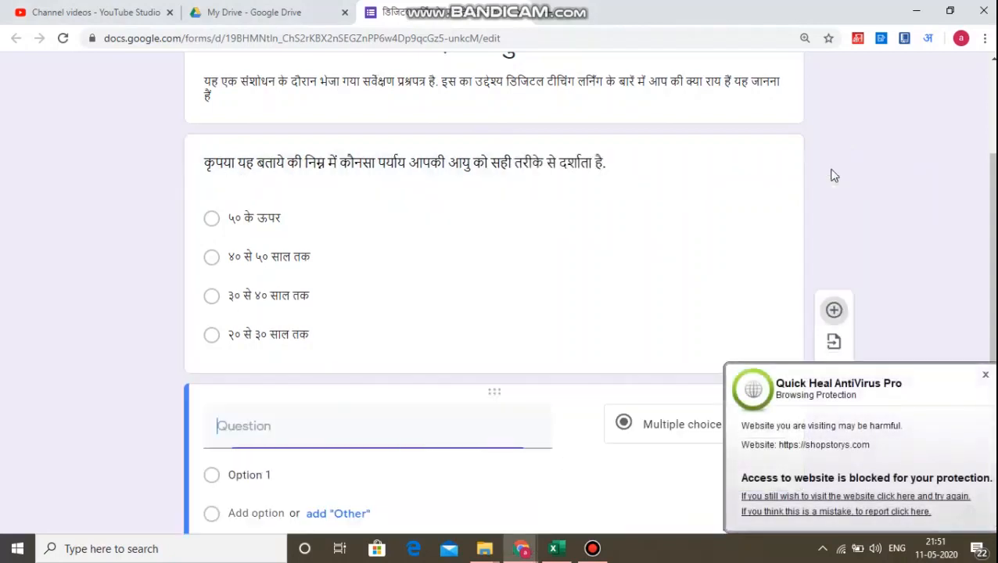
pyautogui.click(985, 375)
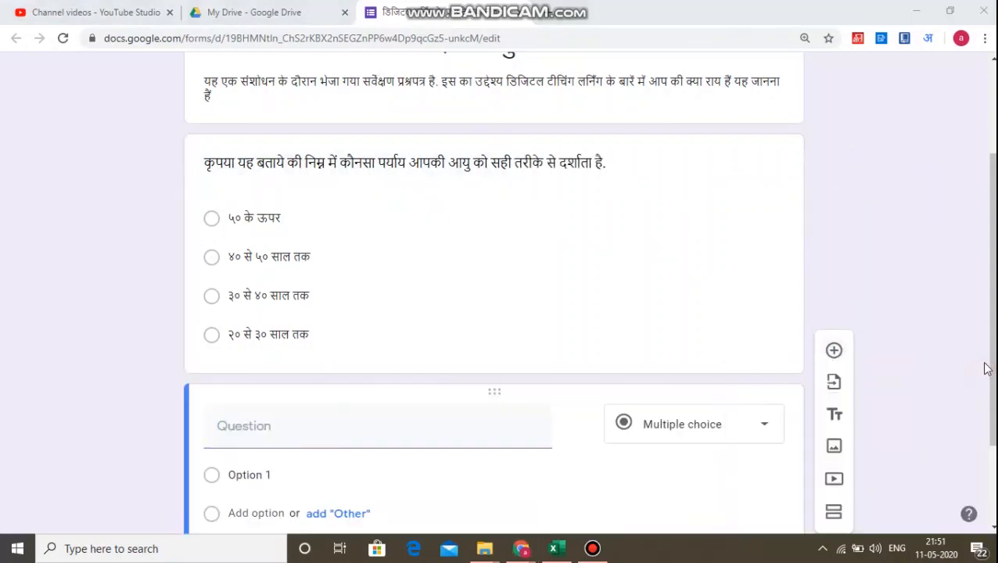
# Enter डिजिटल लर्निंग as the new question's text.
pyautogui.click(334, 434)
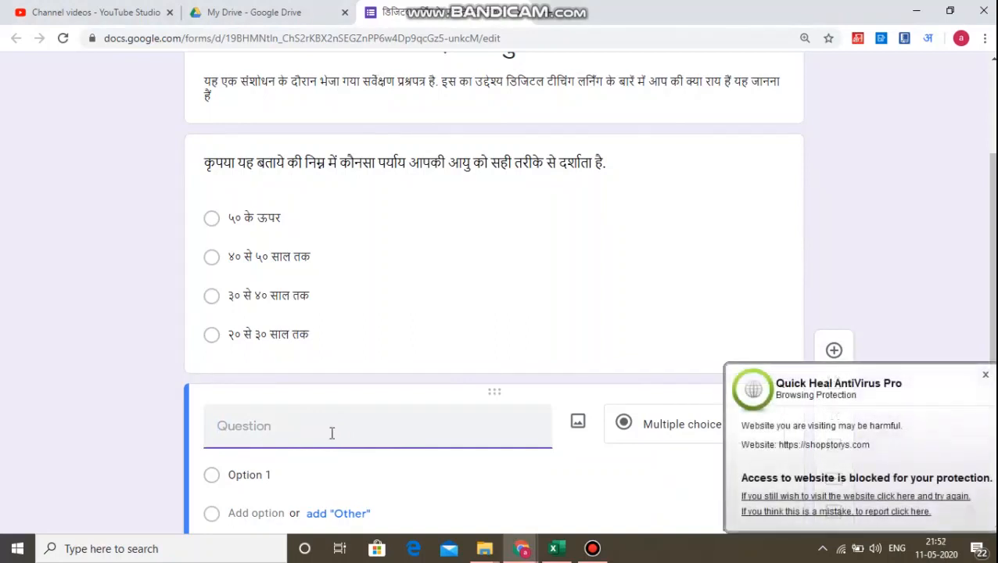
pyautogui.write('dijital')
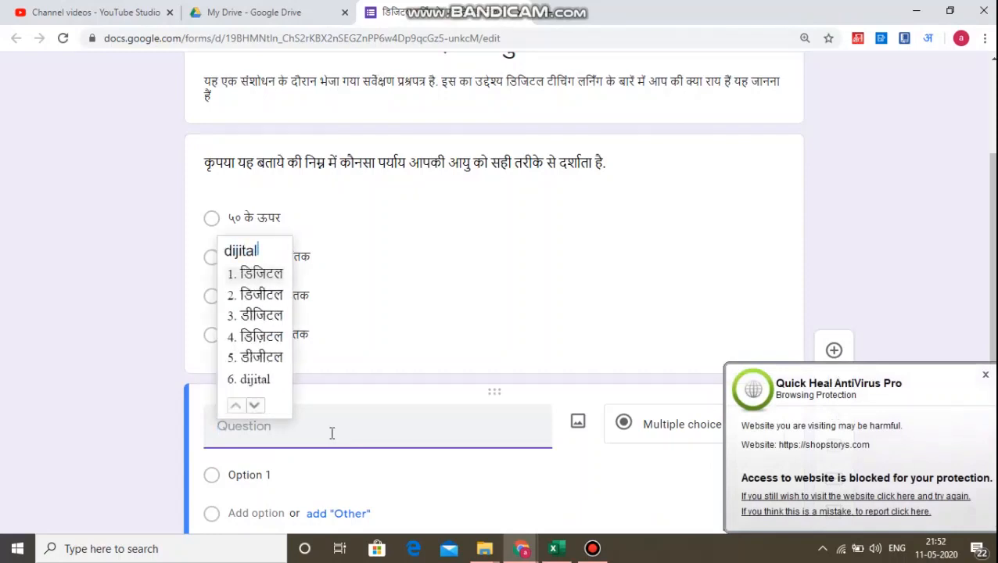
pyautogui.press('space')
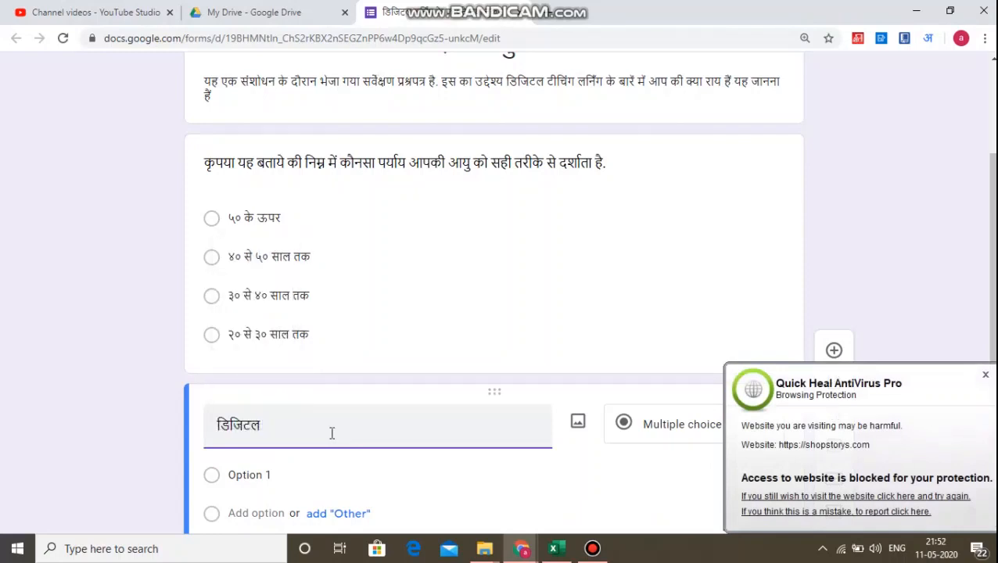
pyautogui.write('l')
pyautogui.press('BackSpace')
pyautogui.write('lear')
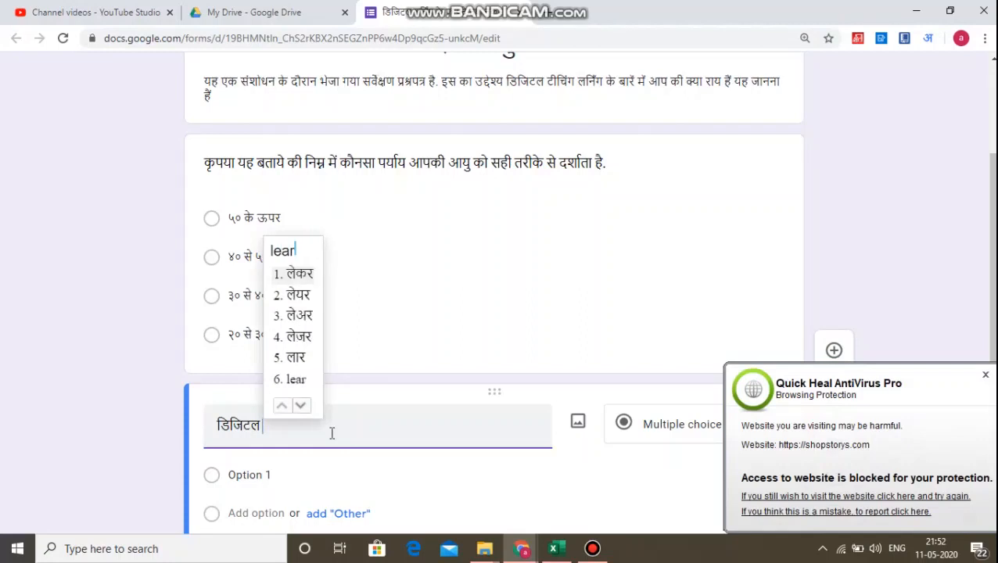
pyautogui.write('ning')
pyautogui.press('space')
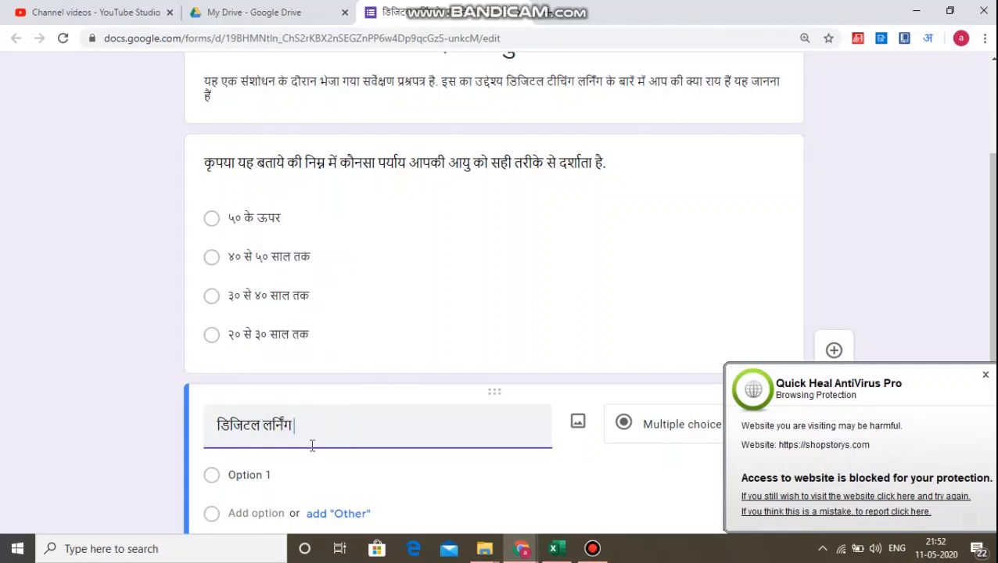
# Insert क्या आपने कभी at the start of the question, removing the stray extra क.
pyautogui.click(218, 425)
pyautogui.write('kya')
pyautogui.press('space')
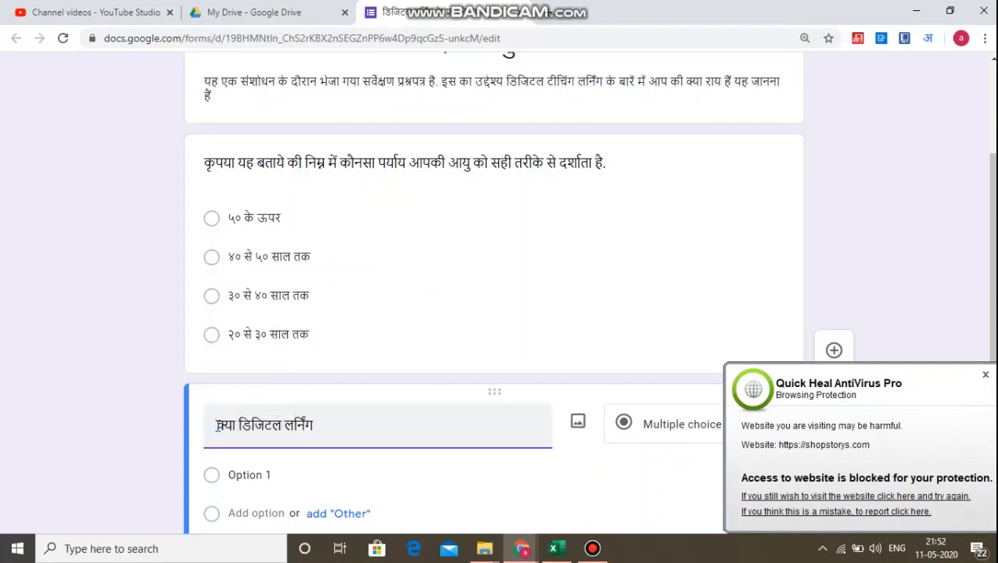
pyautogui.write('aapne')
pyautogui.press('space')
pyautogui.write('ka')
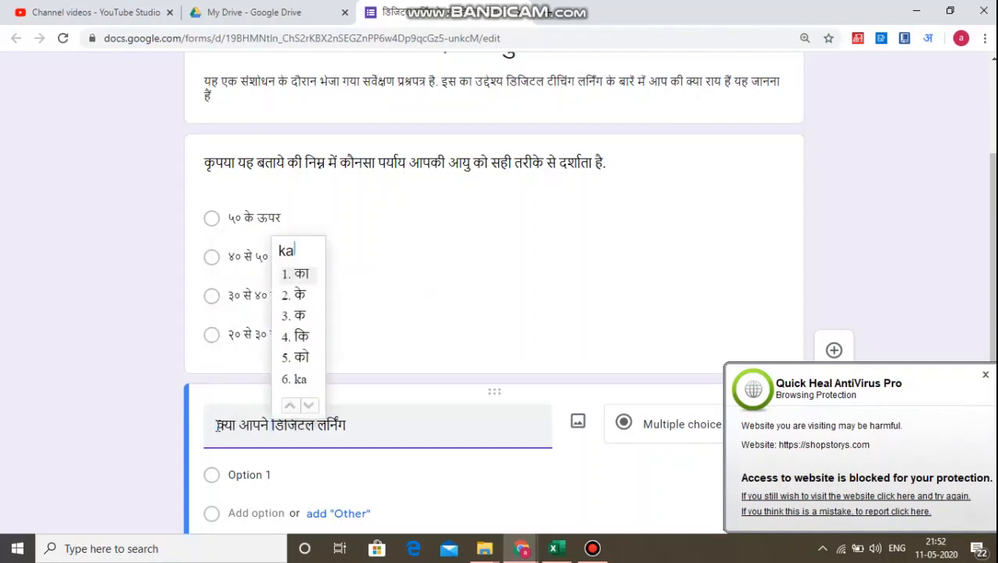
pyautogui.press('BackSpace')
pyautogui.write('kabhee')
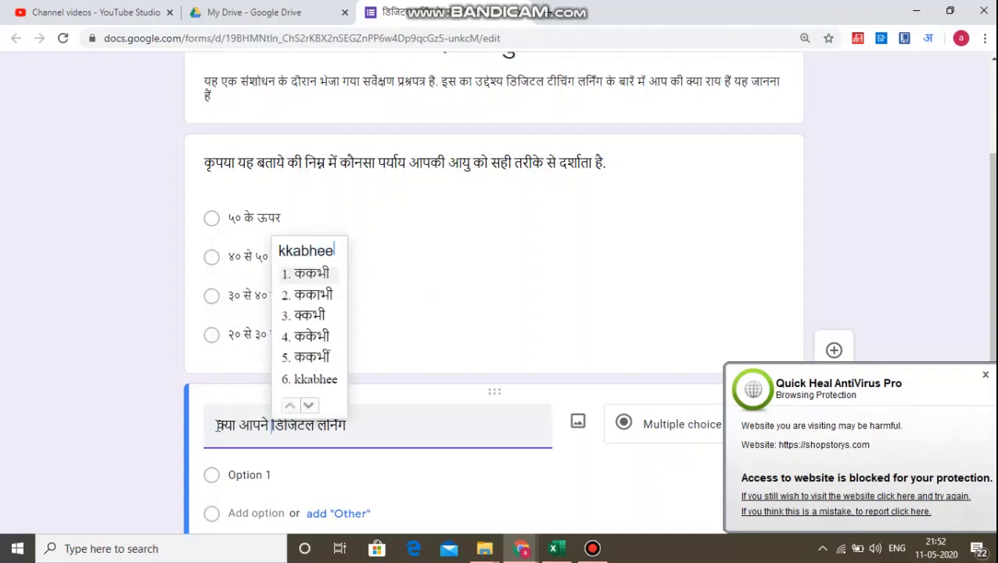
pyautogui.press('space')
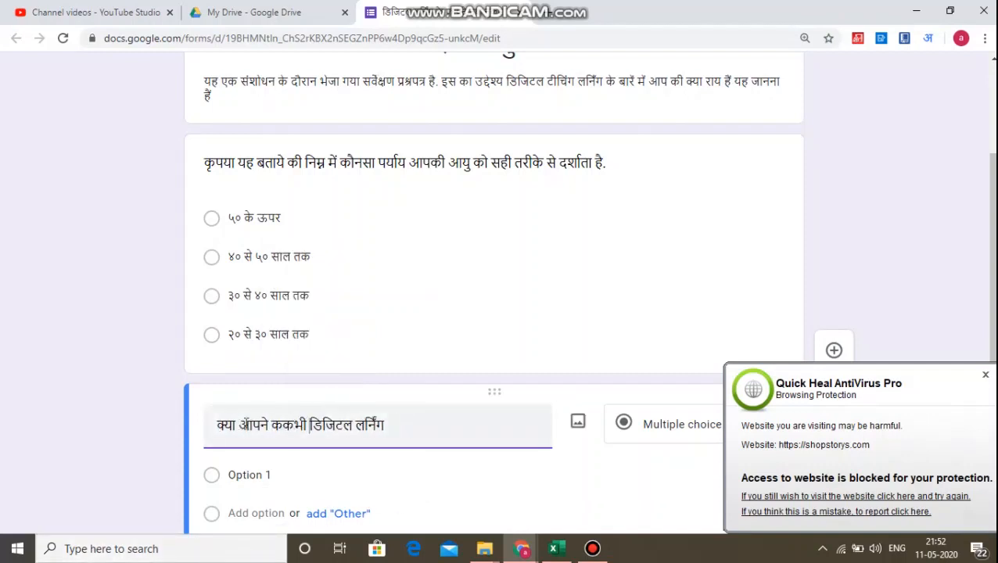
pyautogui.moveTo(270, 426); pyautogui.dragTo(276, 427)
pyautogui.press('BackSpace')
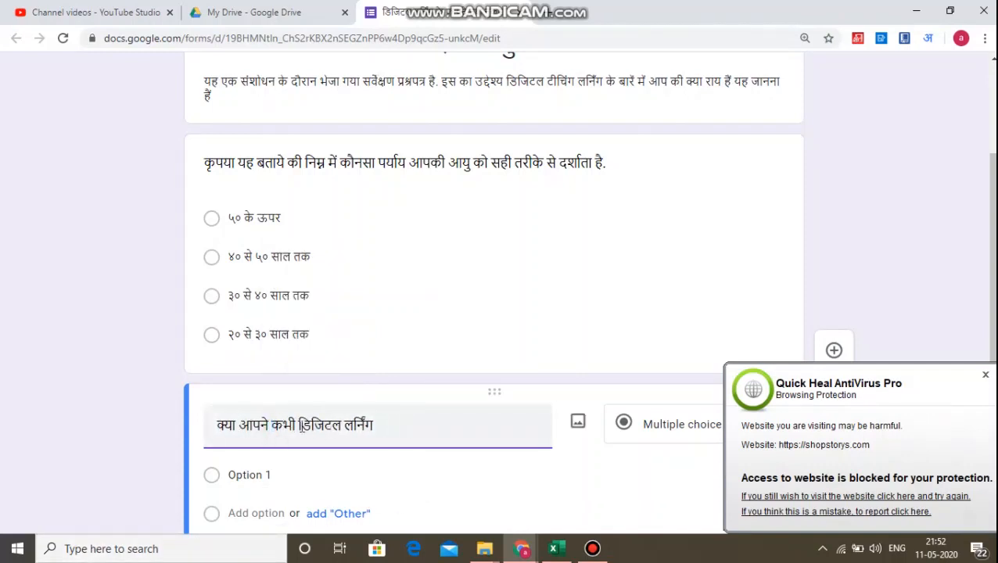
# Complete the question as क्या आपने कभी डिजिटल लर्निंग का अनुभव लिया है. ?
pyautogui.click(378, 426)
pyautogui.write('ka anubhaw l')
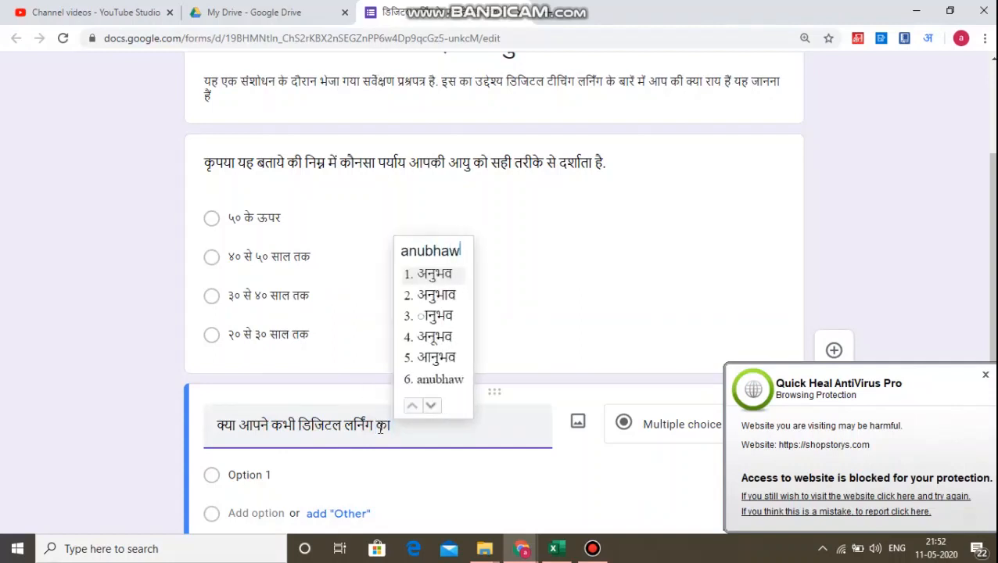
pyautogui.write('iya hai')
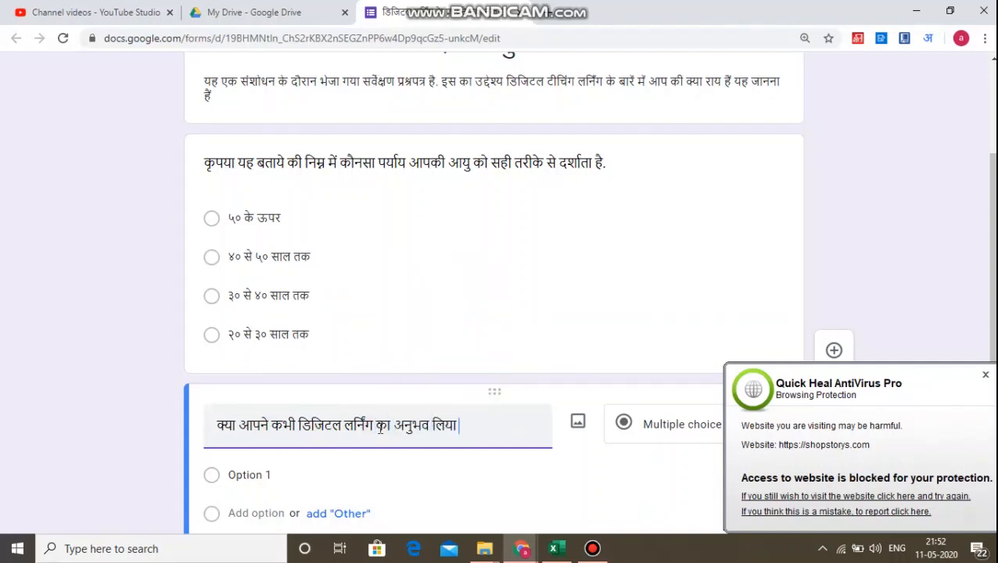
pyautogui.write('. ?')
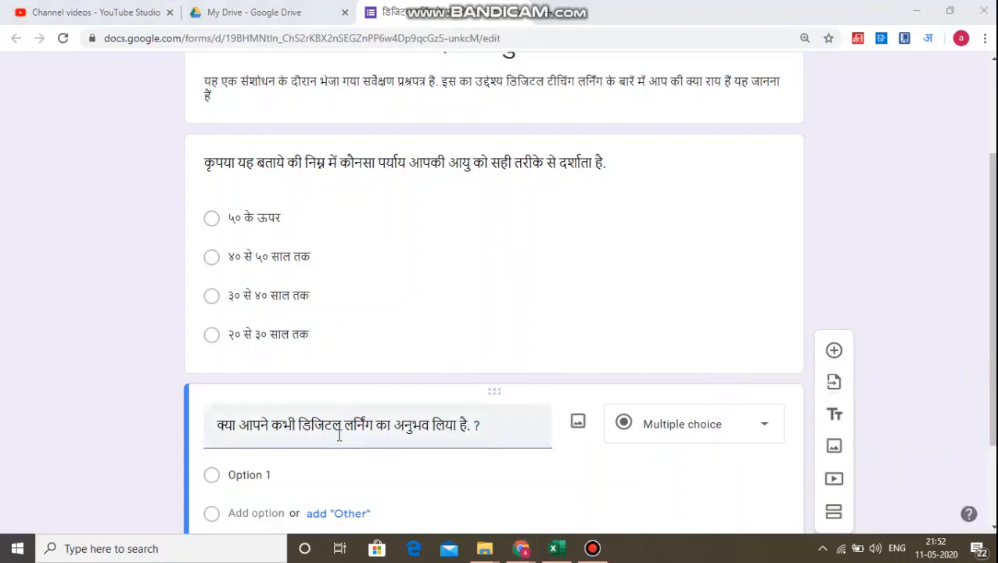
# Set the question's answer options to हाँ and नहीं, dismissing the antivirus popup.
pyautogui.scroll(-3, 339, 437)
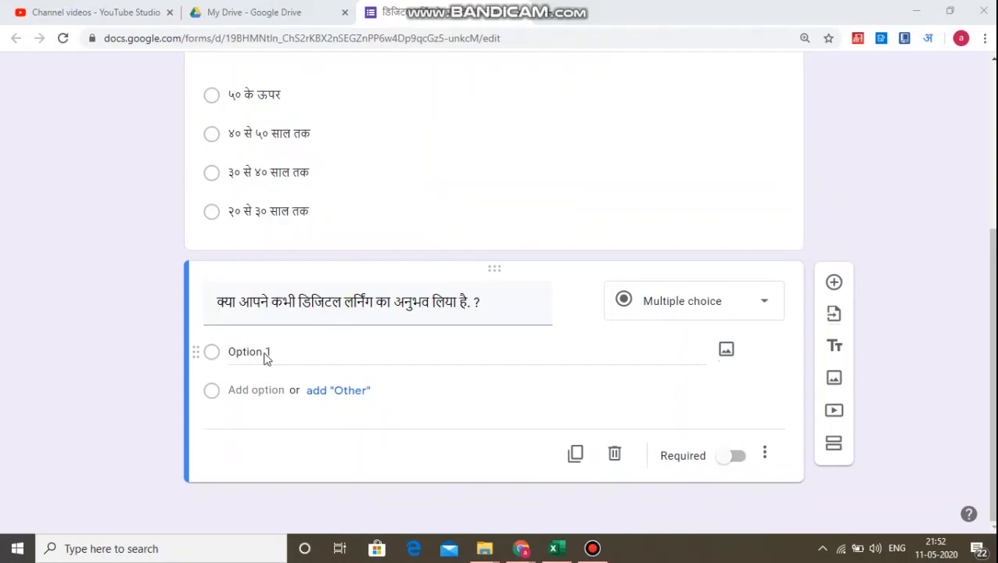
pyautogui.click(266, 356)
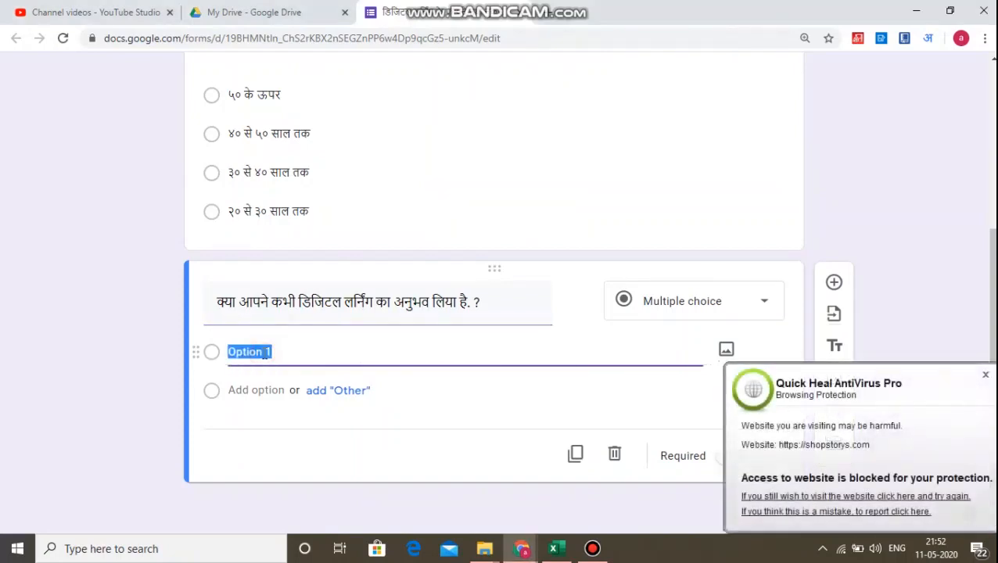
pyautogui.click(985, 370)
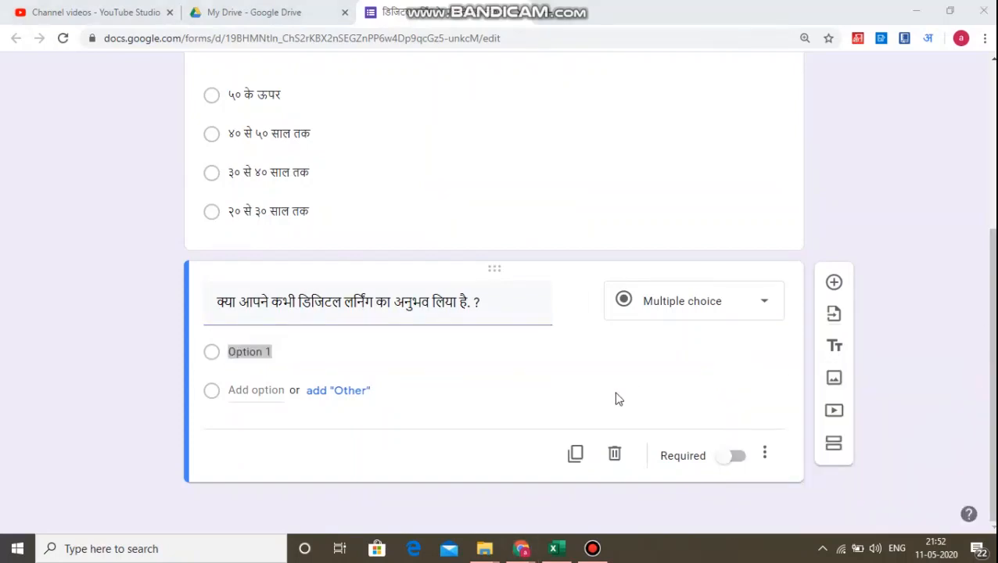
pyautogui.click(255, 356)
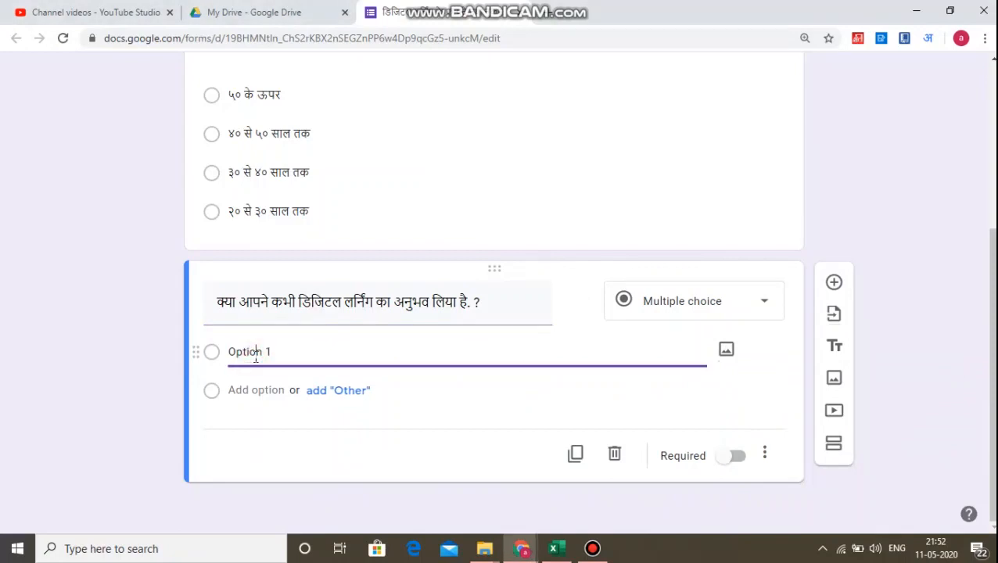
pyautogui.tripleClick(256, 356)
pyautogui.write('han')
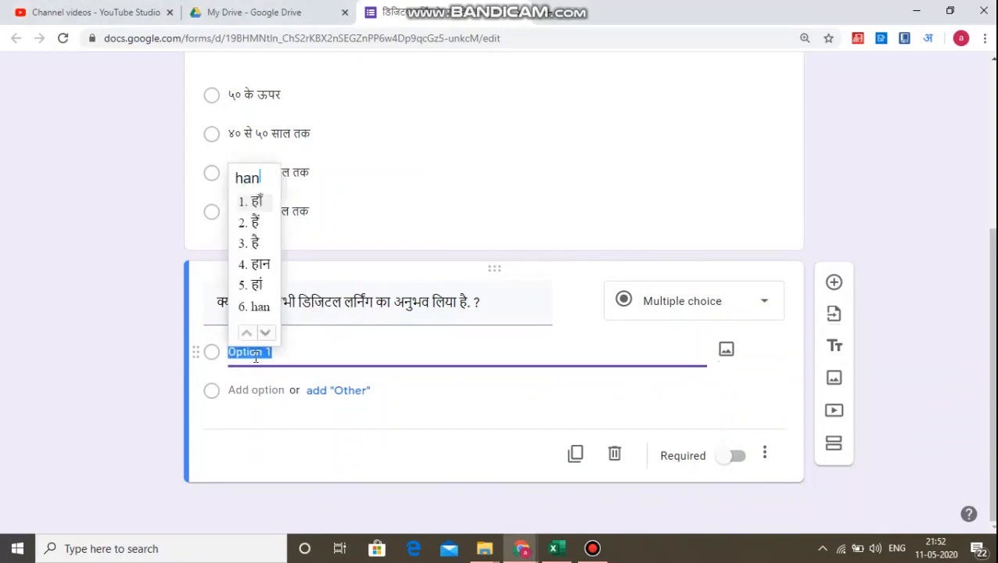
pyautogui.click(256, 203)
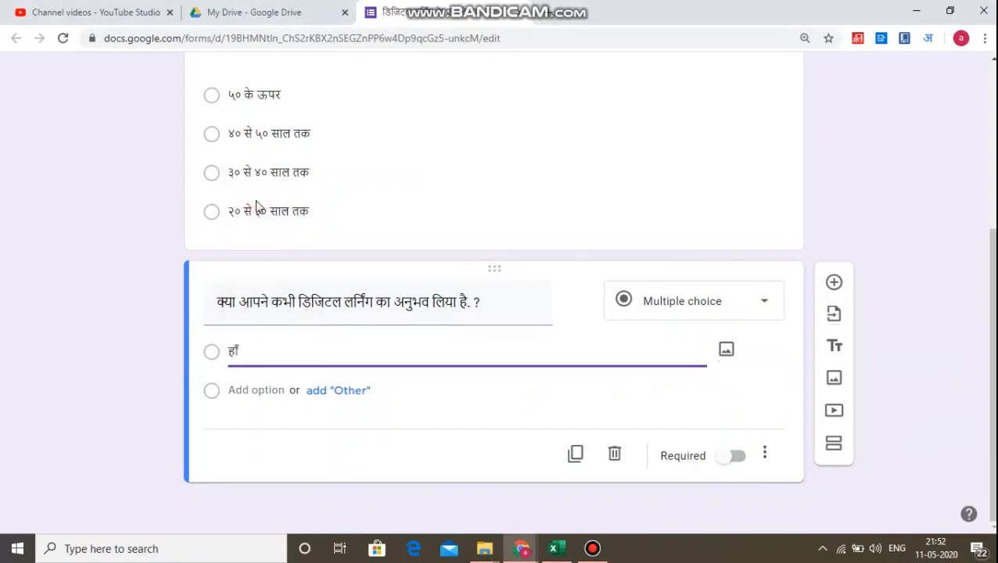
pyautogui.press('Return')
pyautogui.write('nahee')
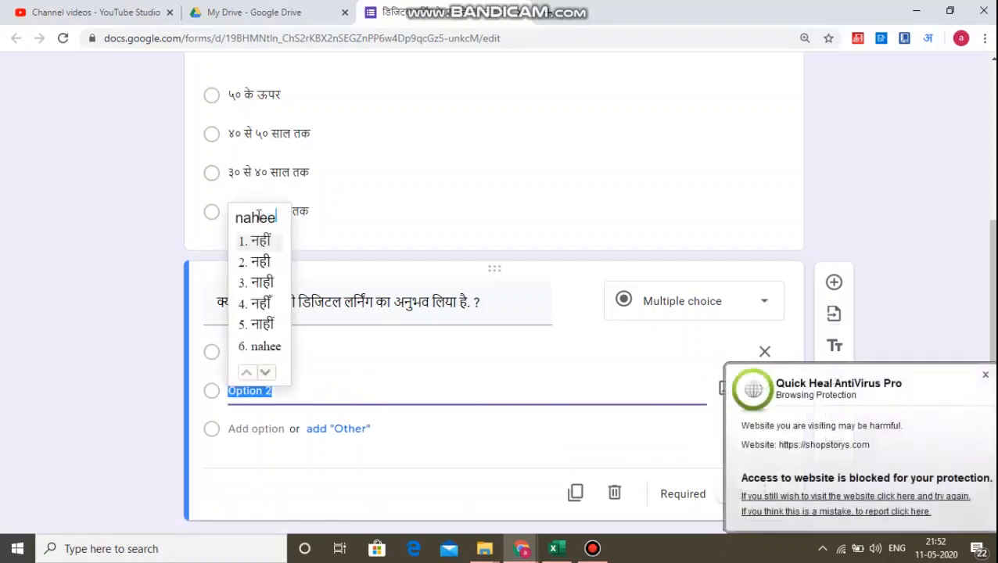
pyautogui.click(258, 240)
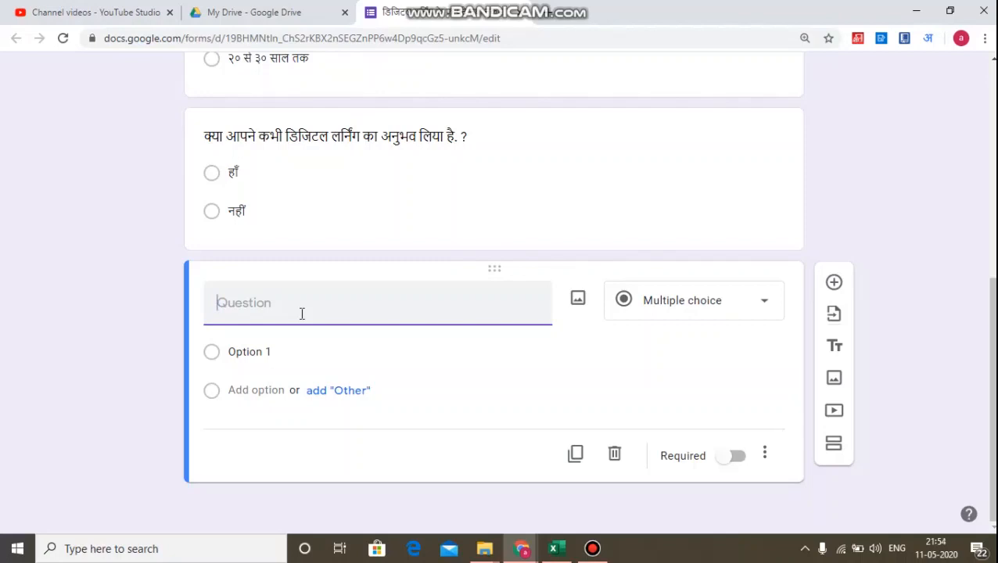
# Write the next question's text as अगर आप ने डिजिटल लर्निंग का अनुभव लिया है.
pyautogui.write('agar')
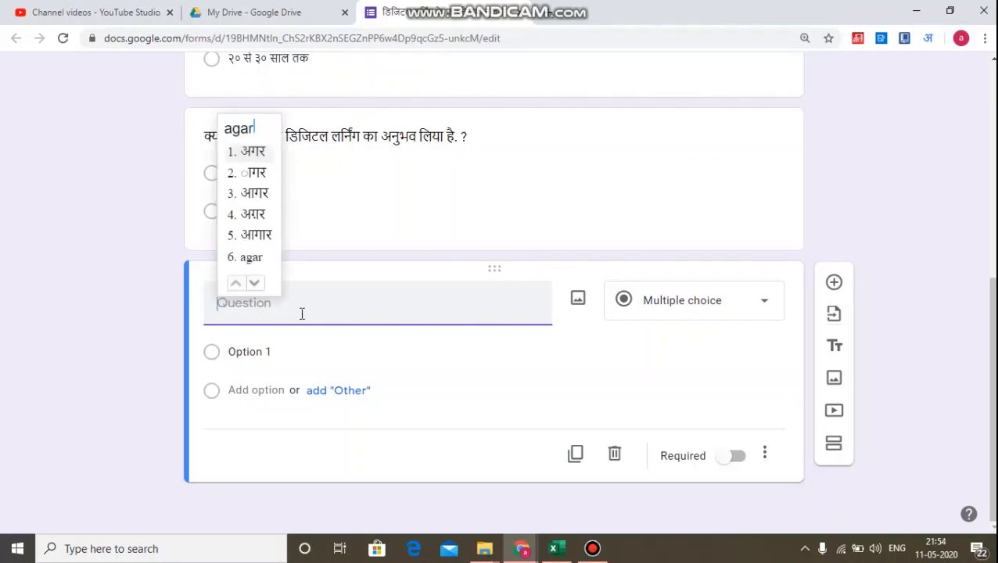
pyautogui.write(' aap ne')
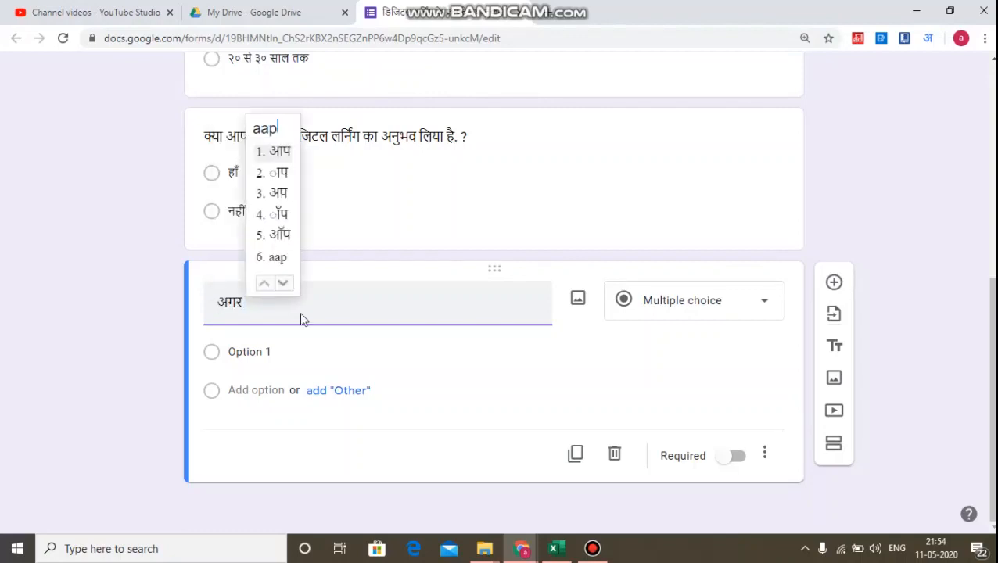
pyautogui.write(' digi')
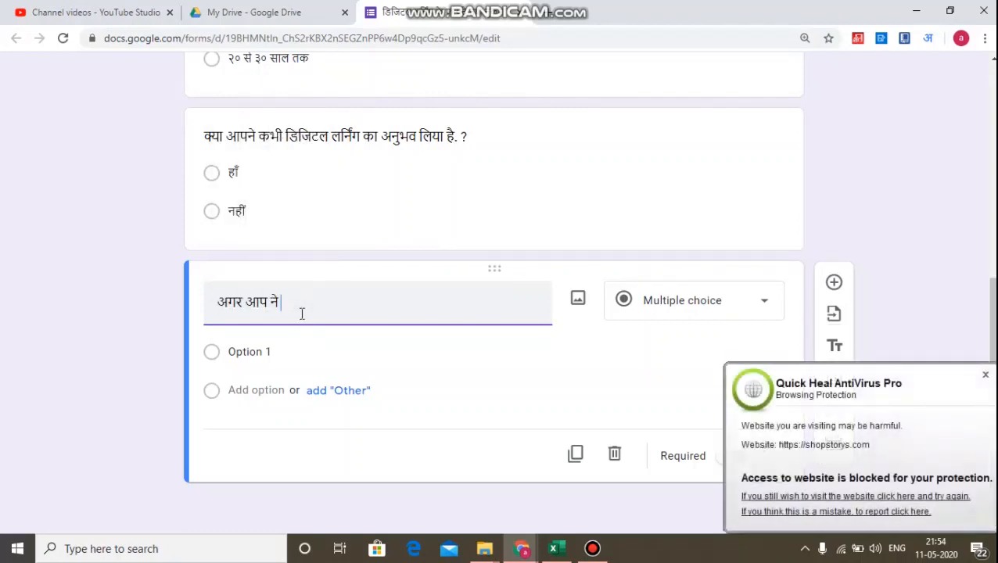
pyautogui.write('tal le')
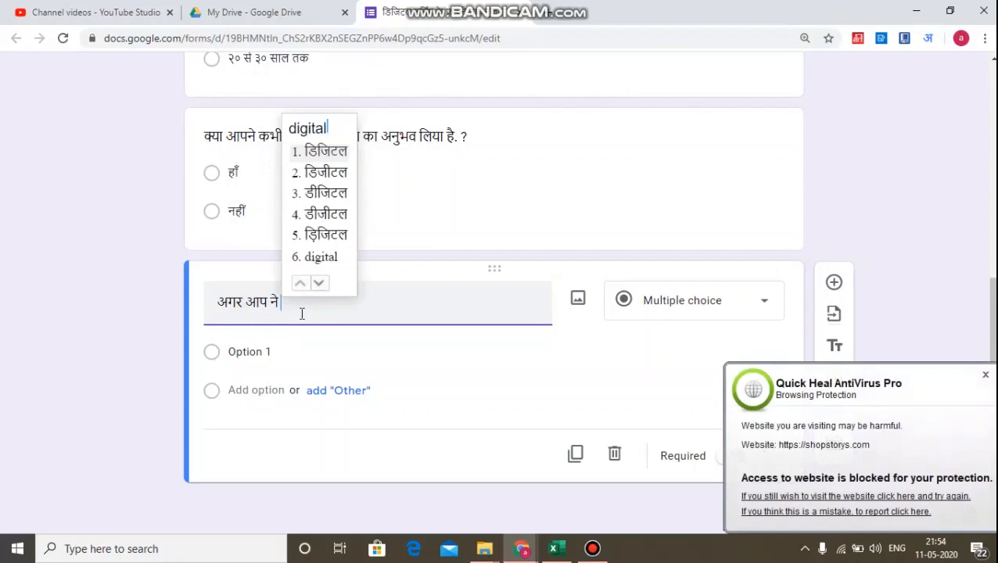
pyautogui.write('arning ka')
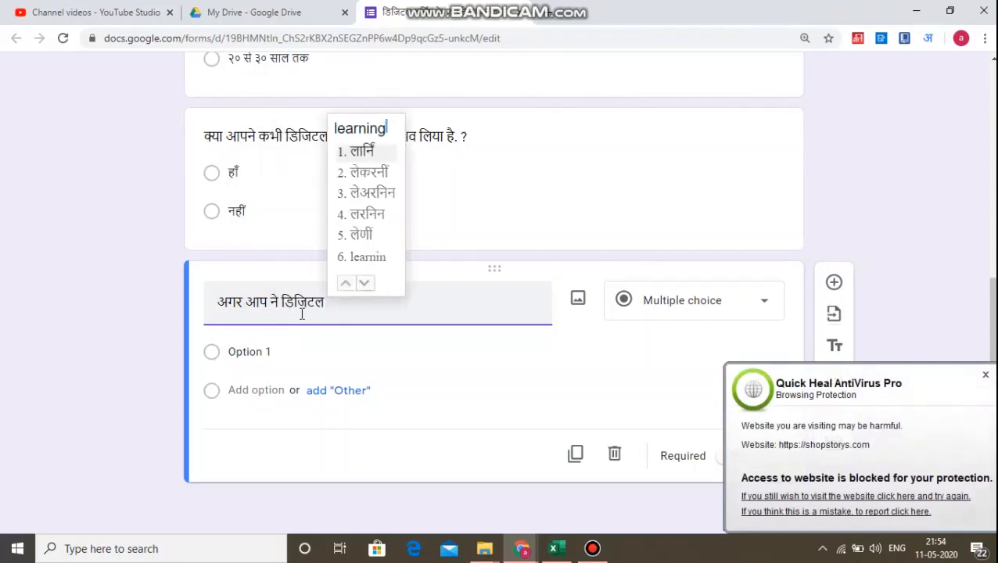
pyautogui.write(' anubhaw ')
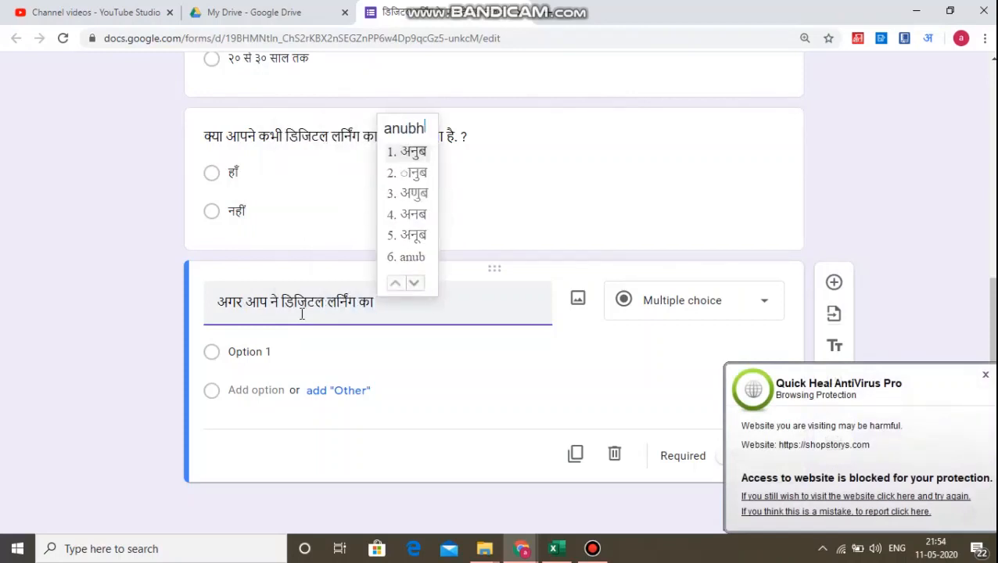
pyautogui.write('liya hai')
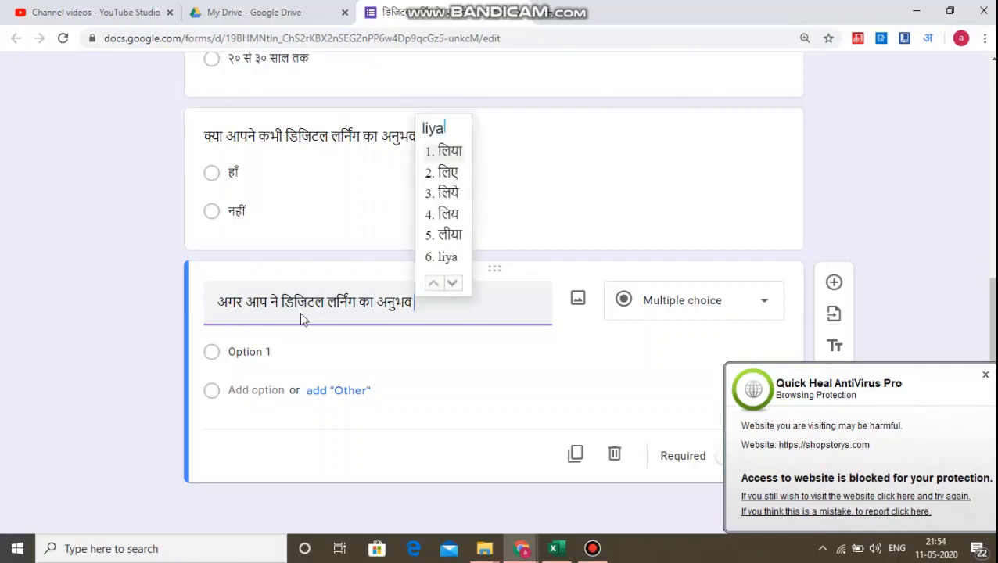
pyautogui.write(' to kr')
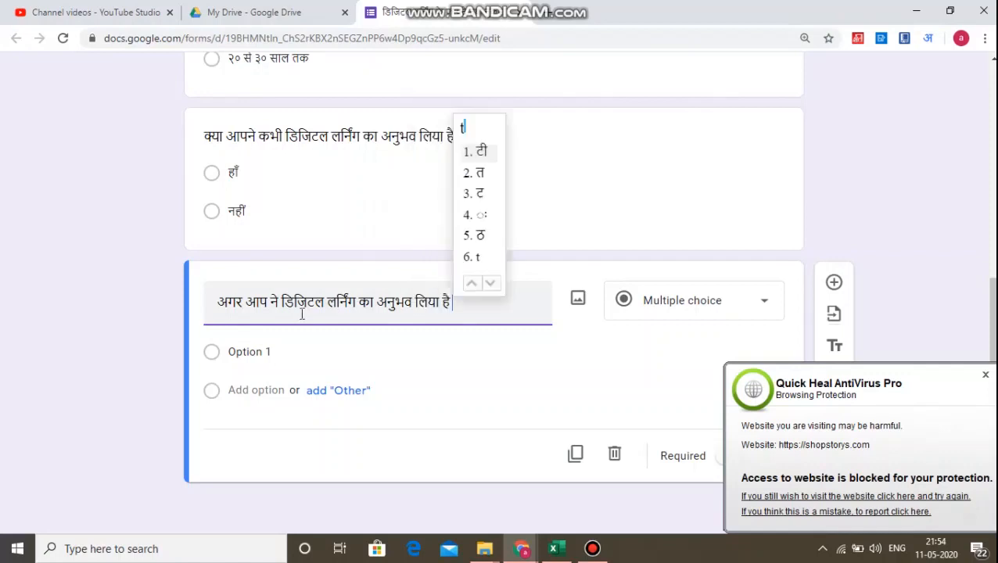
pyautogui.write('upya ap')
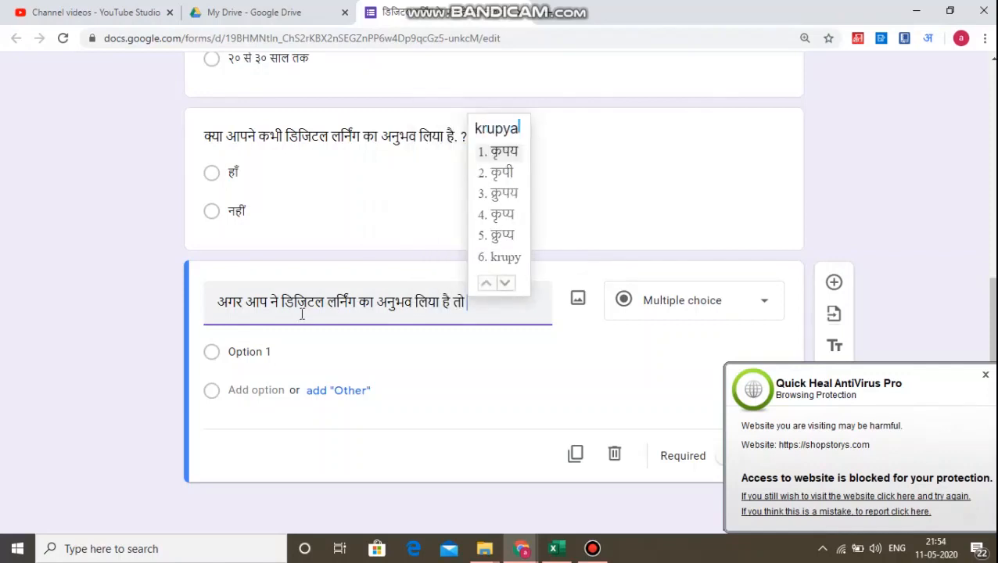
pyautogui.write('ne anubh')
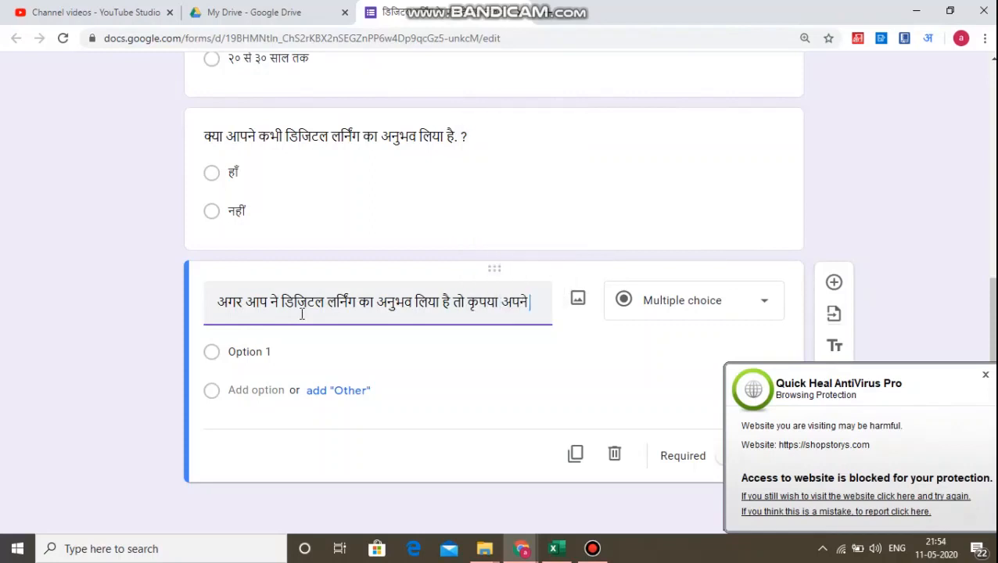
pyautogui.write('aw ko ')
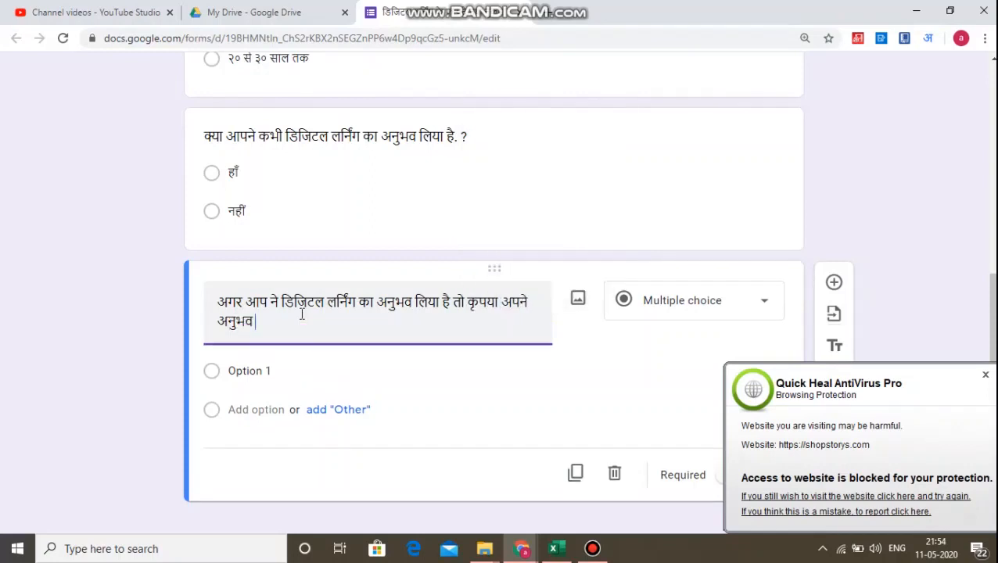
pyautogui.write('niche diye')
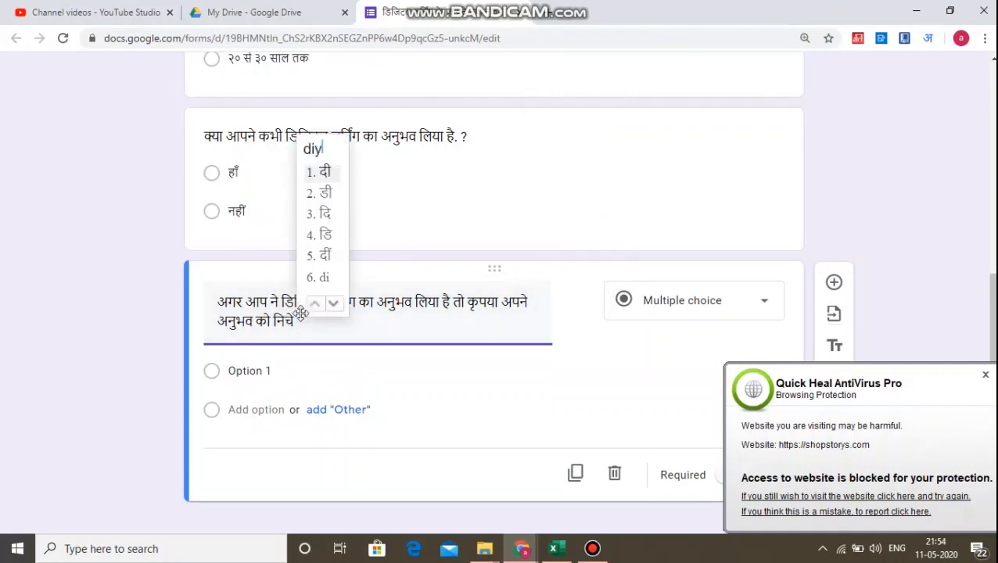
pyautogui.write(' gaye')
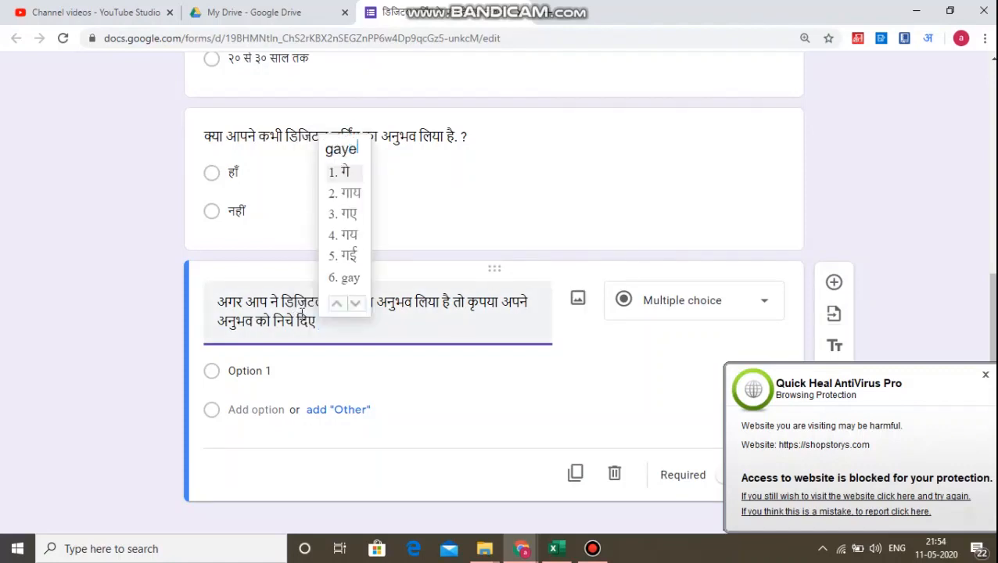
pyautogui.write(' 1 se ')
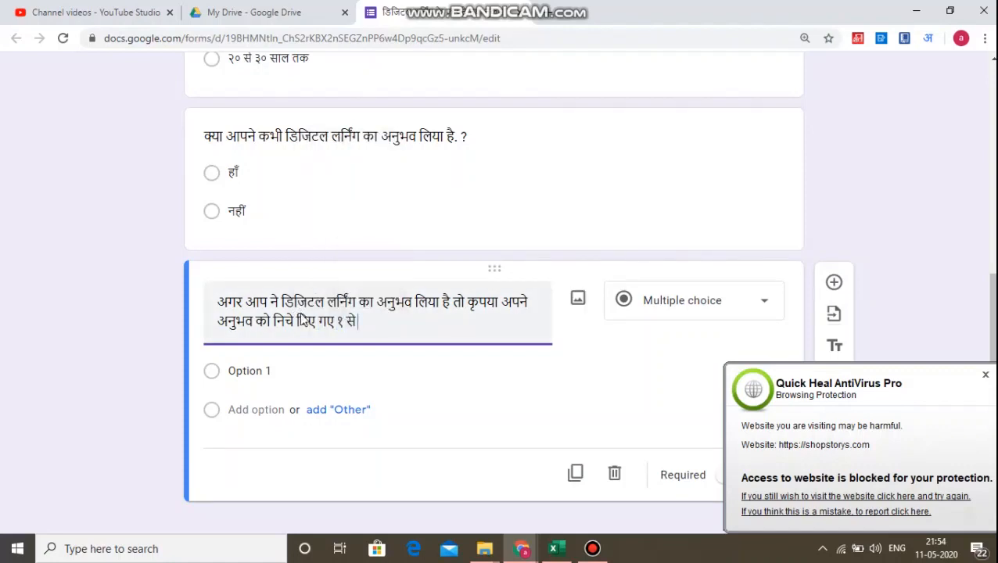
pyautogui.write('3 tak ke skel')
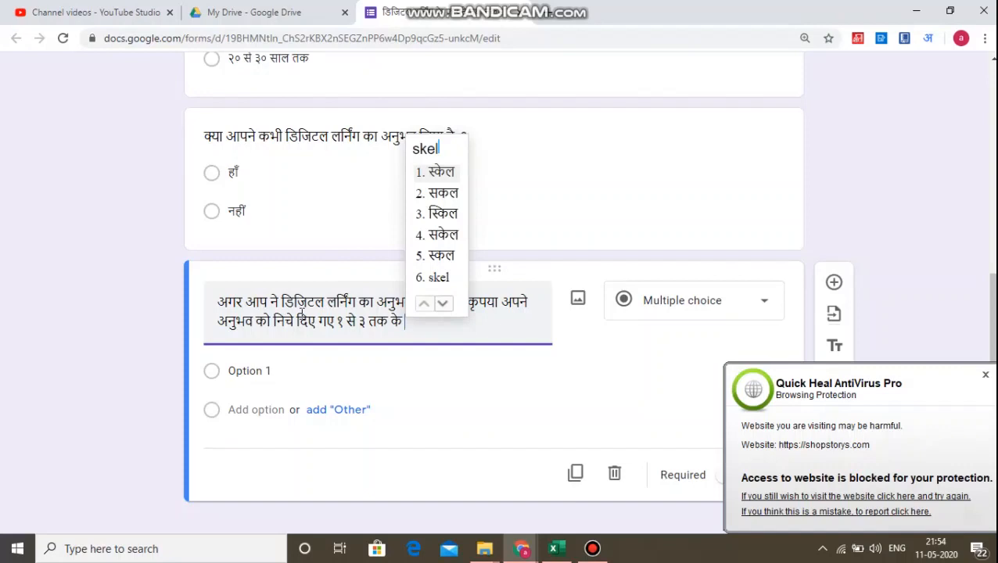
pyautogui.write(' men')
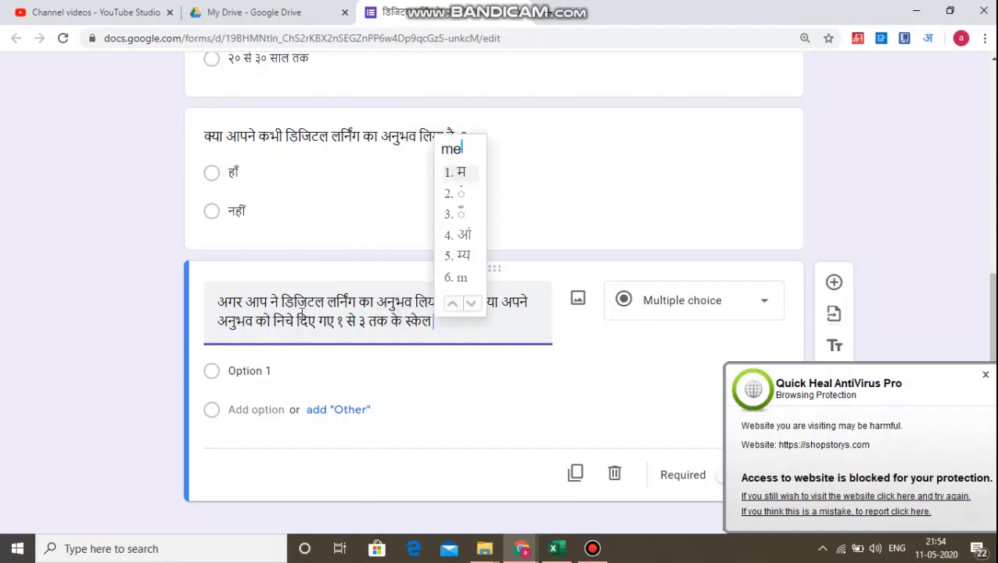
pyautogui.write(' dars')
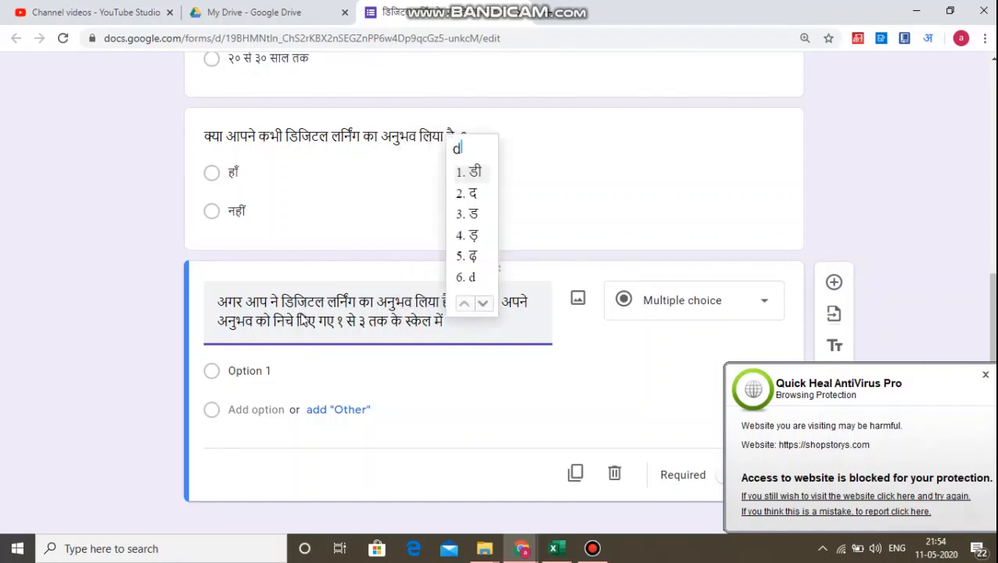
pyautogui.write('hay')
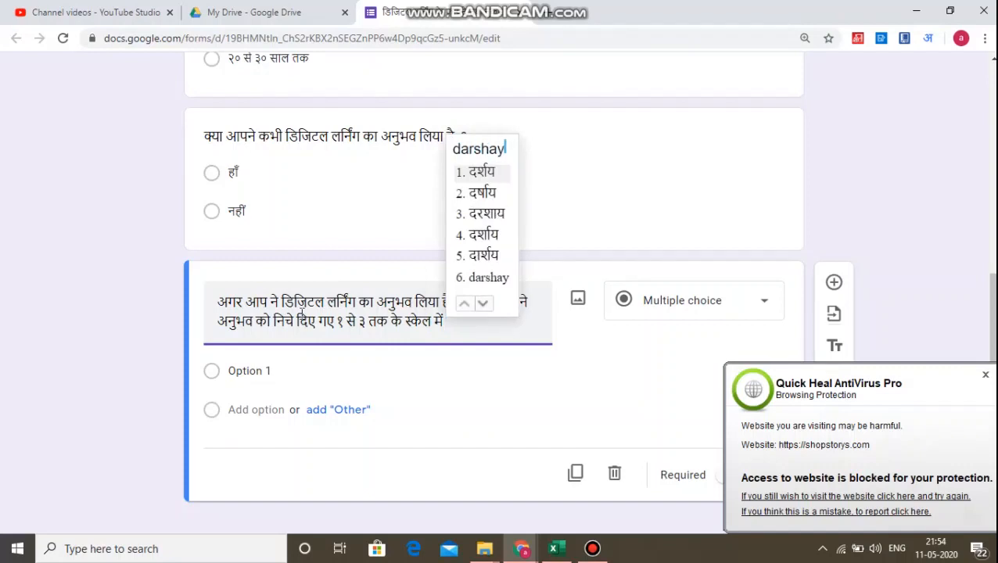
pyautogui.write('e')
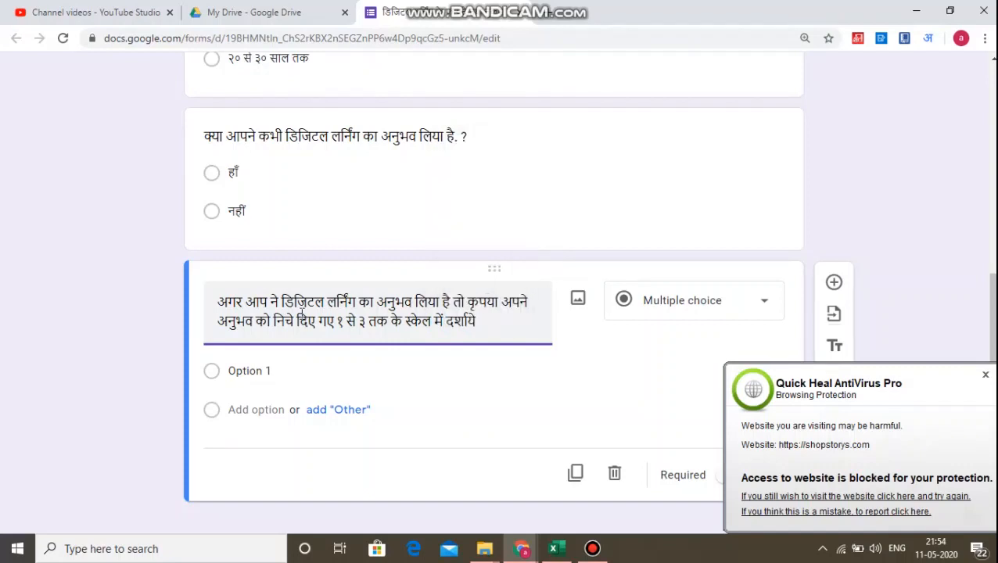
# Finish the question with १ से ३ तक के स्केल में दर्शायि and dismiss the antivirus popup.
pyautogui.click(985, 375)
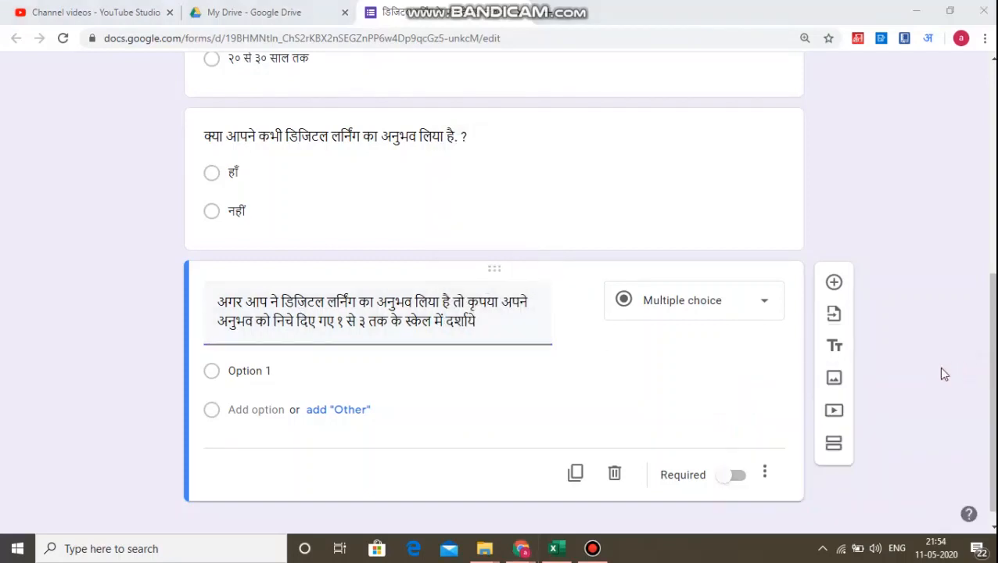
# Change the question type to Linear scale ranging from 1 to 3, dismissing the antivirus popup.
pyautogui.click(497, 328)
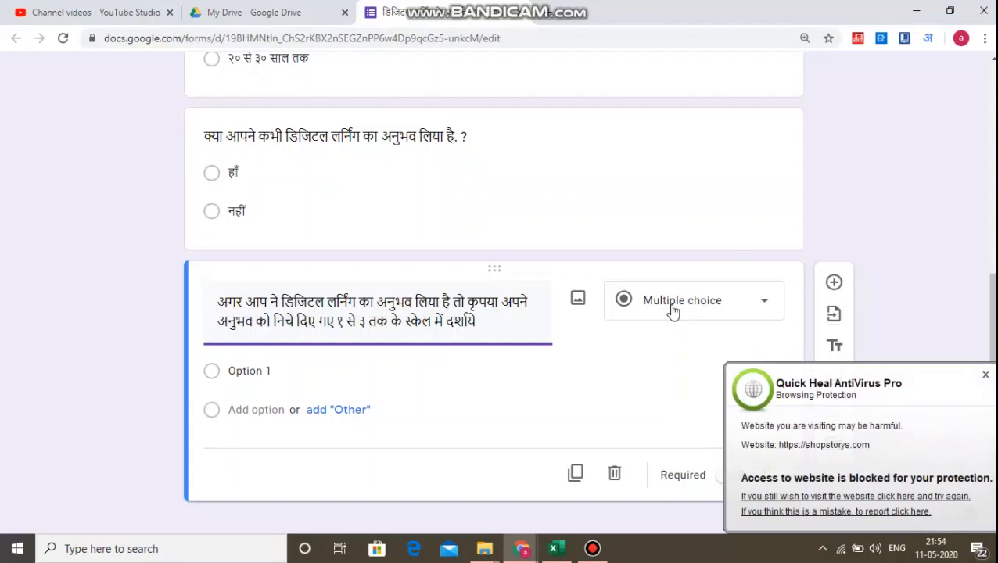
pyautogui.click(719, 310)
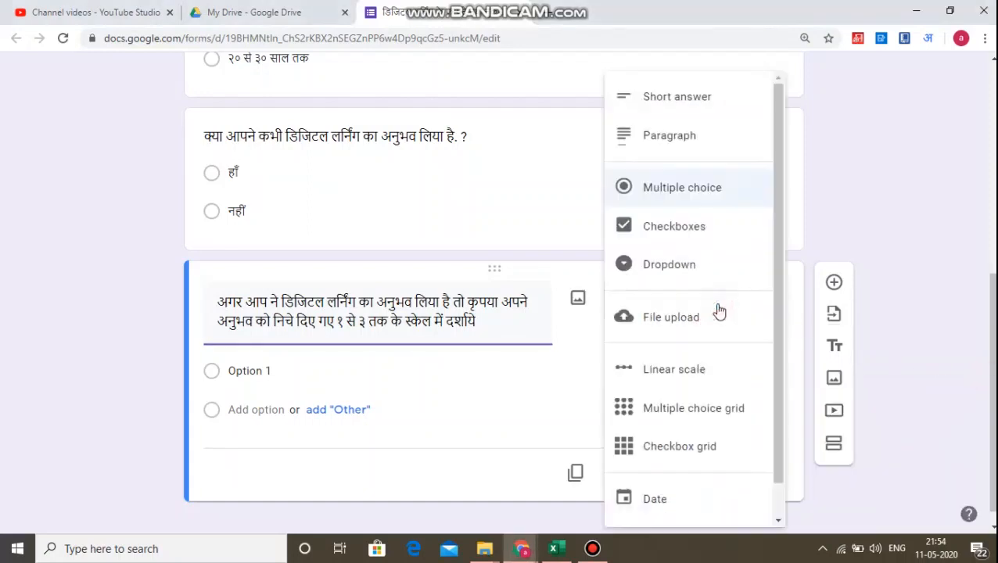
pyautogui.click(688, 378)
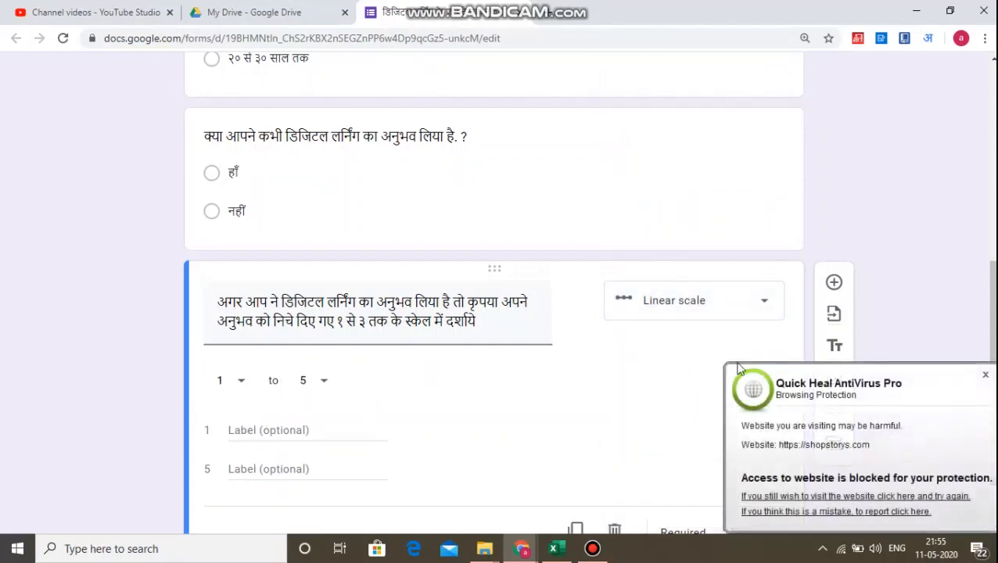
pyautogui.click(985, 375)
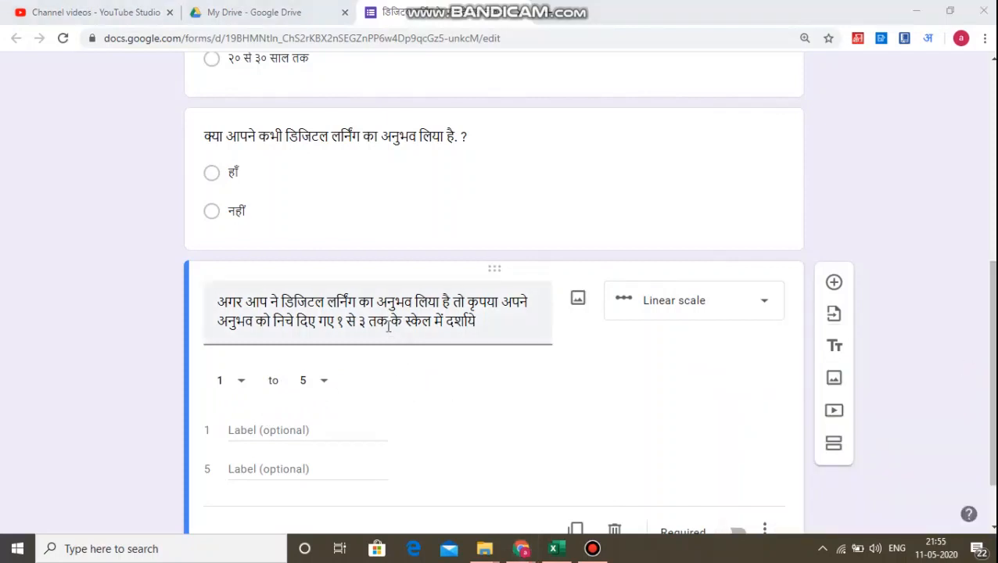
pyautogui.click(325, 383)
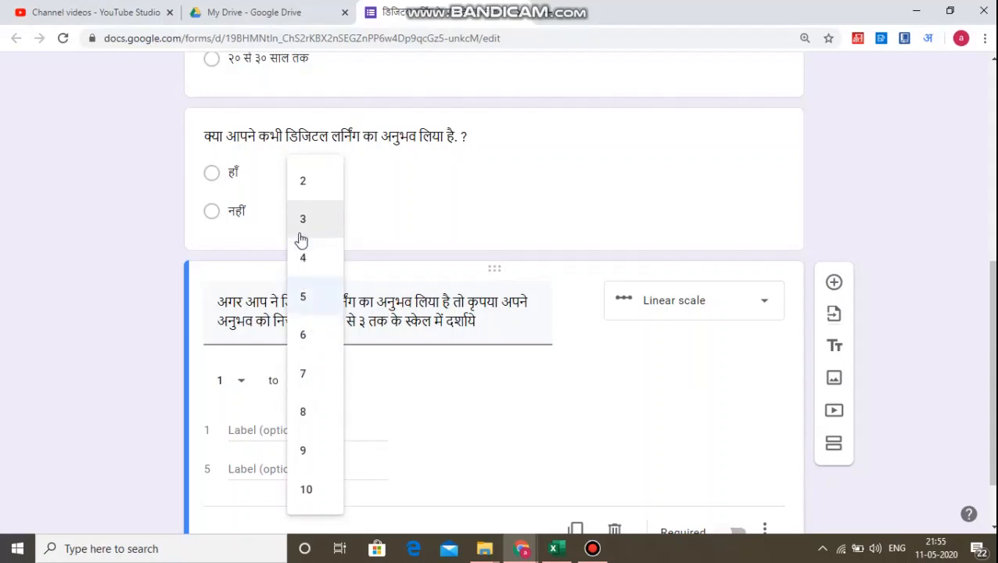
pyautogui.click(303, 223)
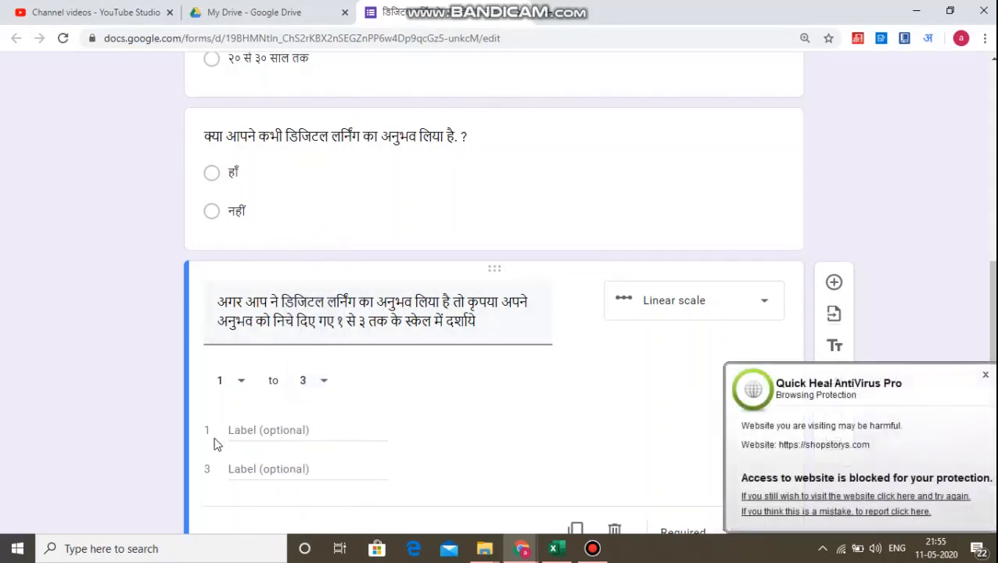
pyautogui.click(986, 376)
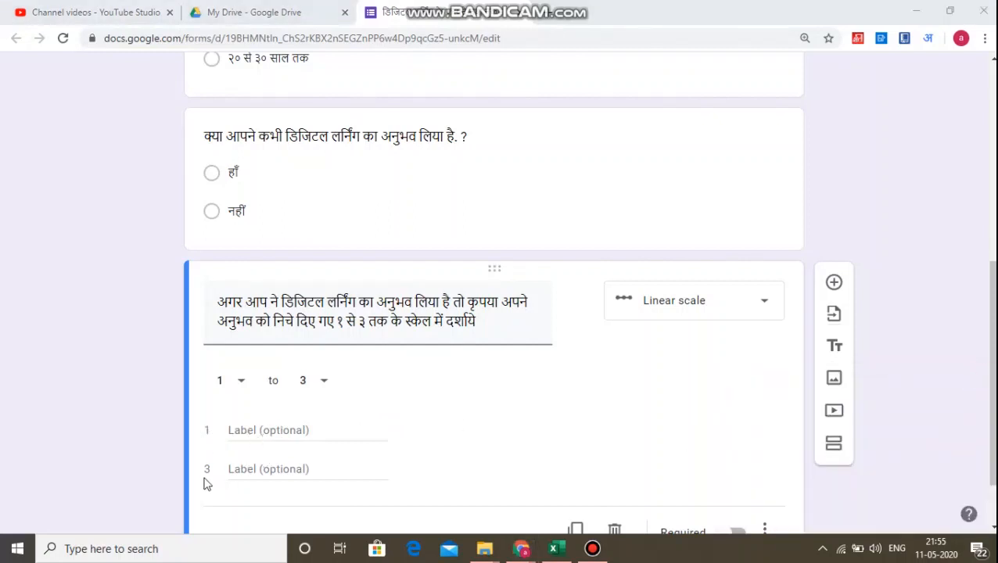
# Label scale value 1 as बहोत बुरा and value 3 as बहोत अच्छा, then dismiss the antivirus popup.
pyautogui.click(259, 430)
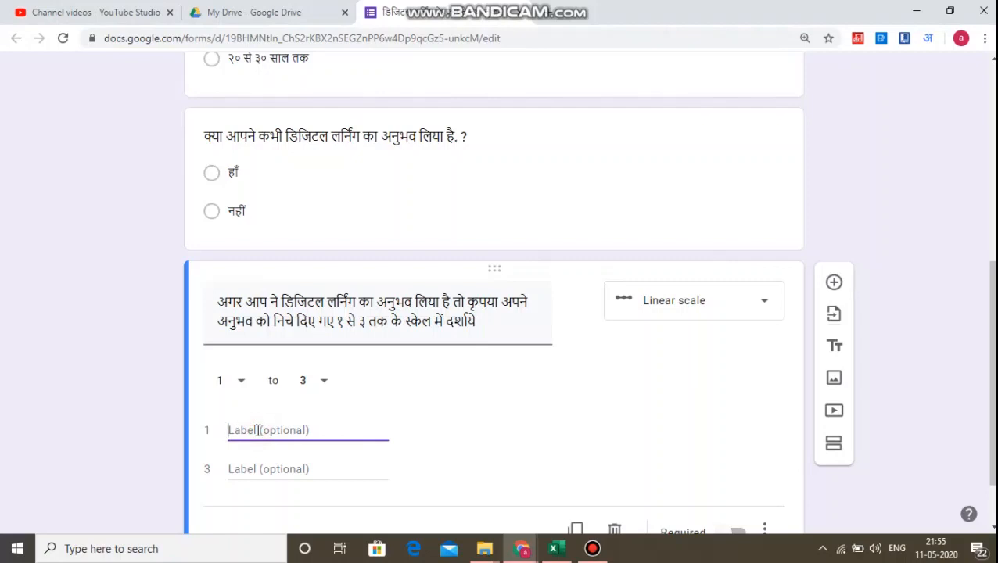
pyautogui.write('bahot ')
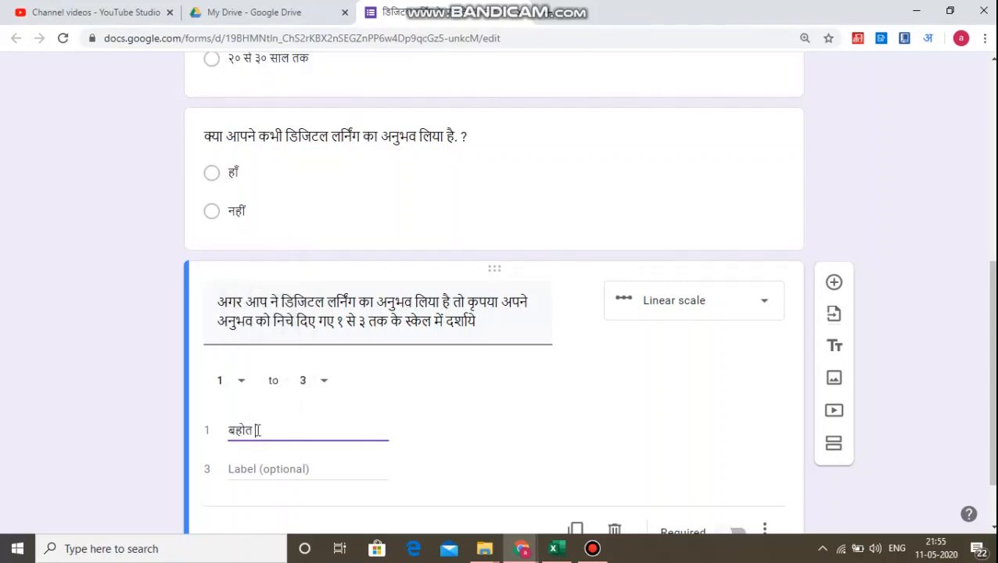
pyautogui.write('bura')
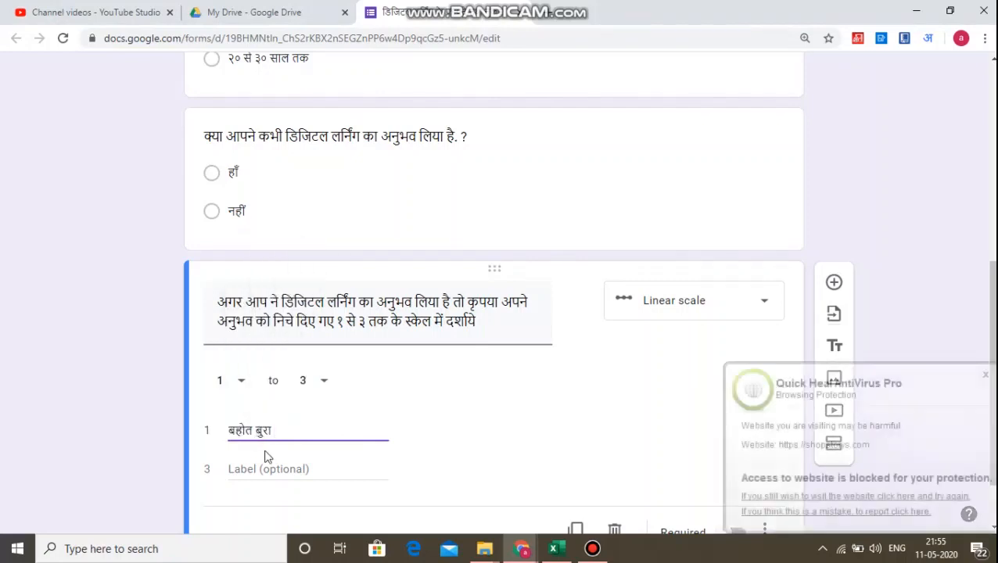
pyautogui.click(264, 467)
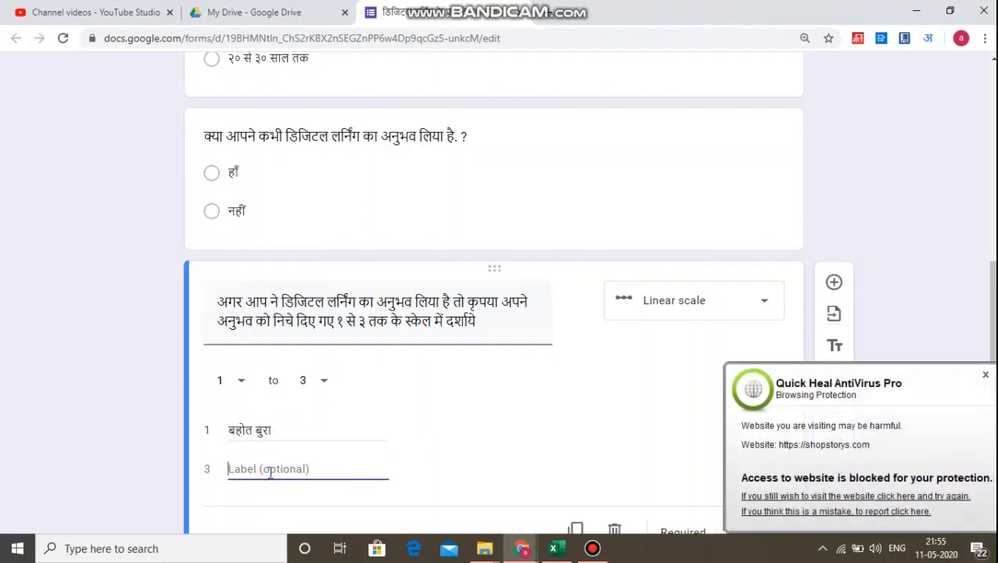
pyautogui.write('bahot ')
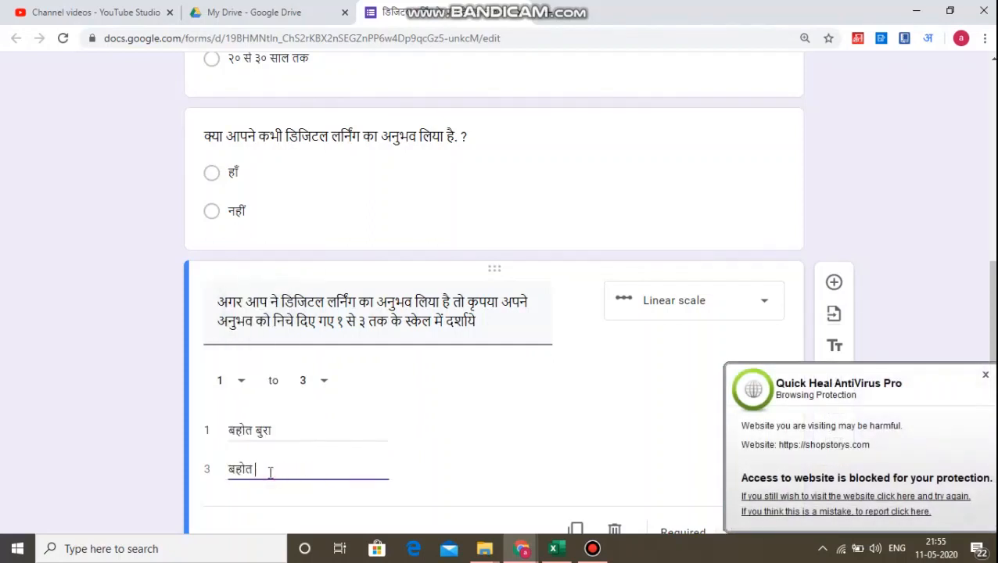
pyautogui.write('achha')
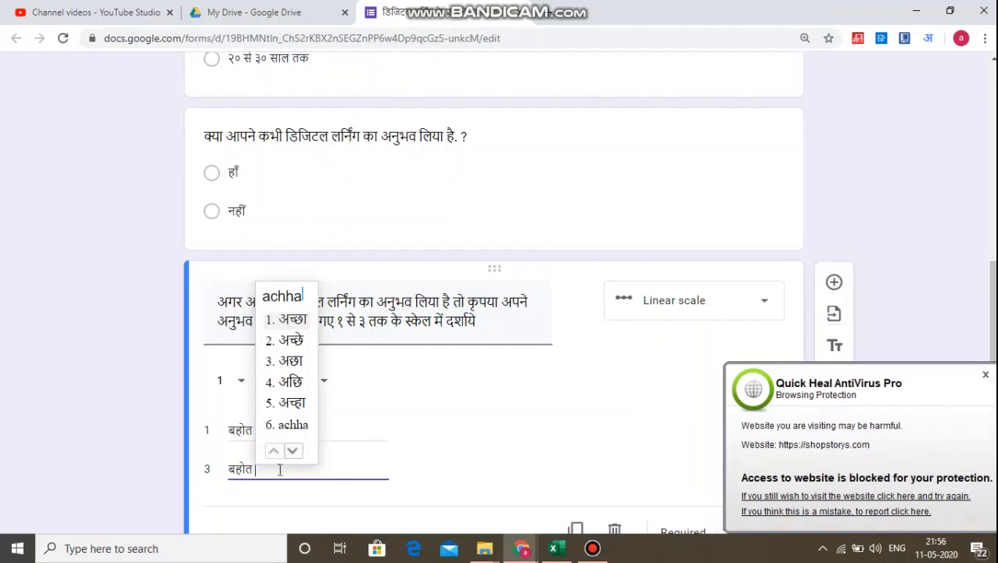
pyautogui.press('space')
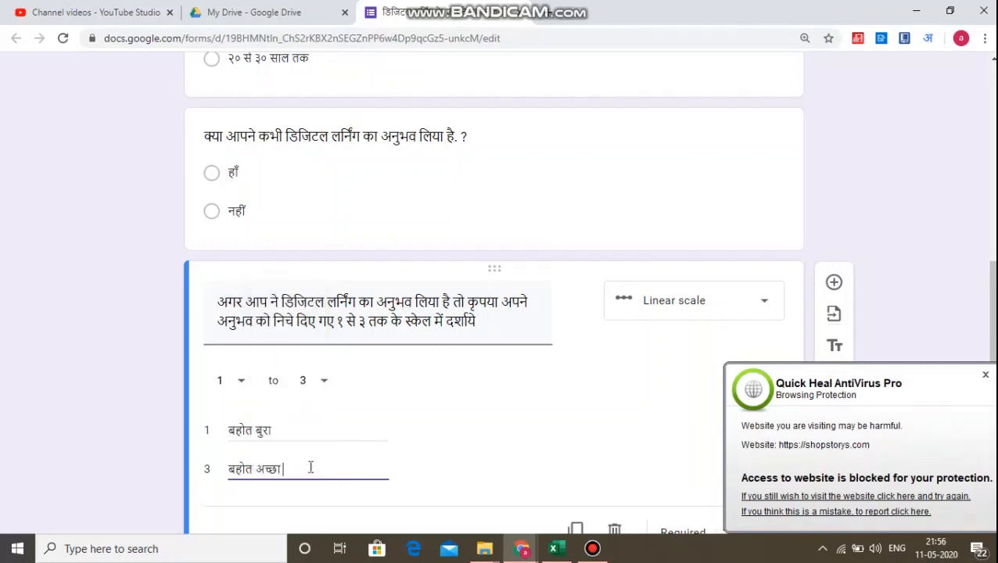
pyautogui.click(985, 375)
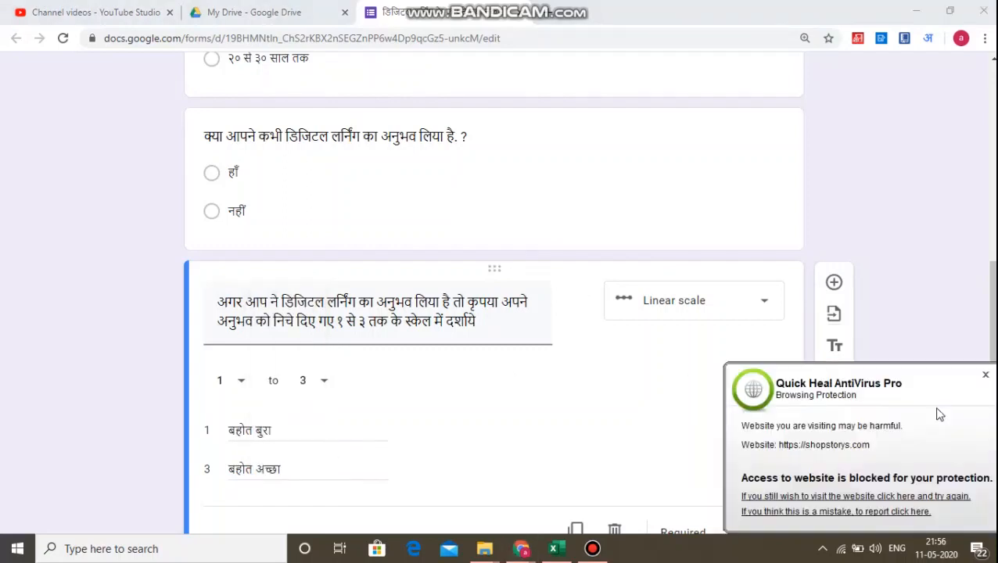
pyautogui.click(986, 375)
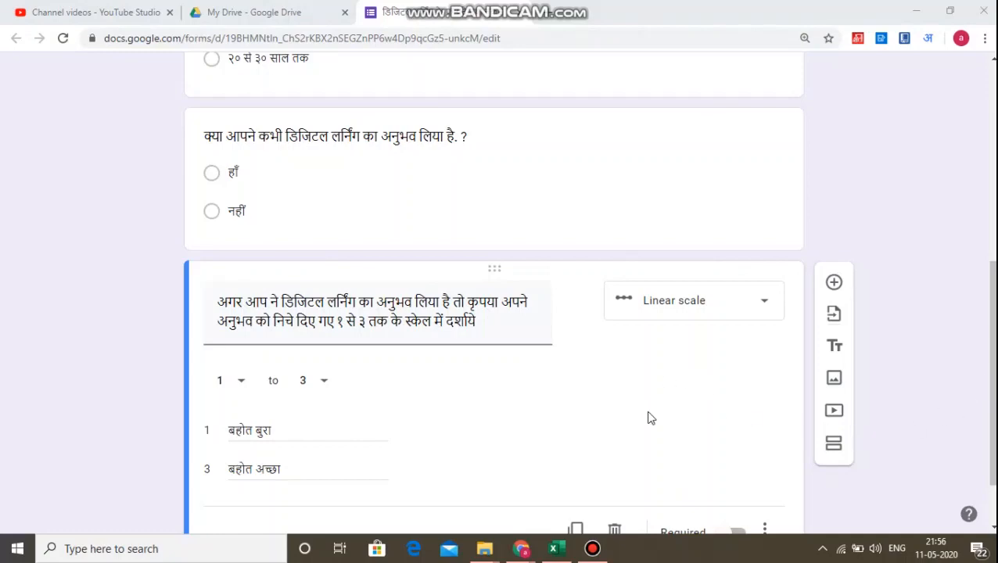
pyautogui.scroll(-1, 651, 419)
pyautogui.scroll(7, 692, 426)
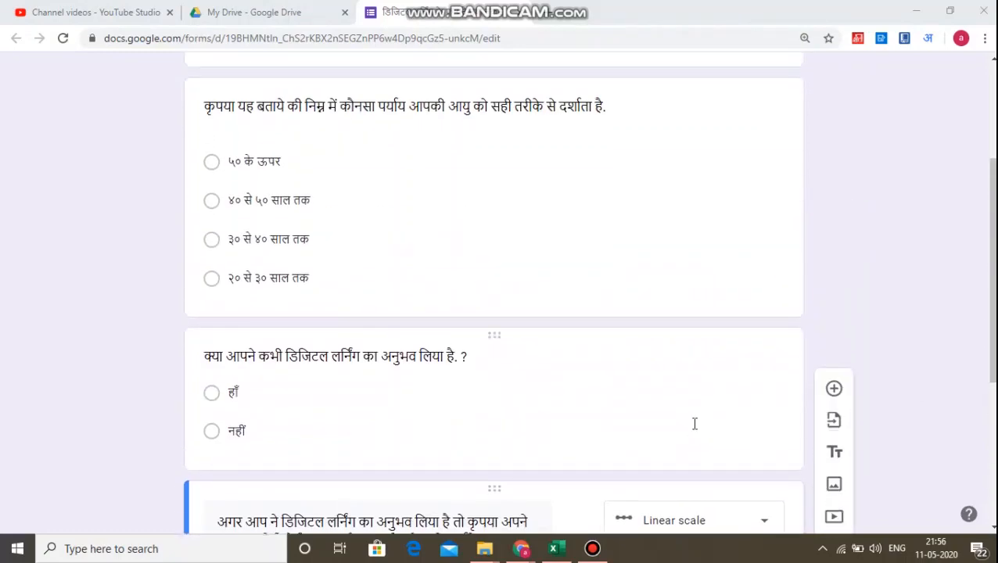
pyautogui.scroll(-7, 695, 423)
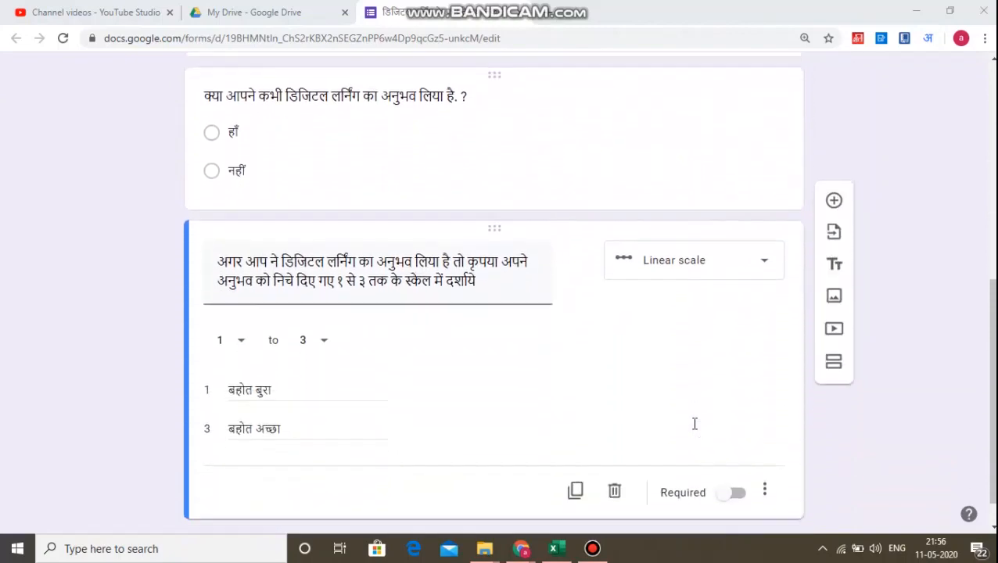